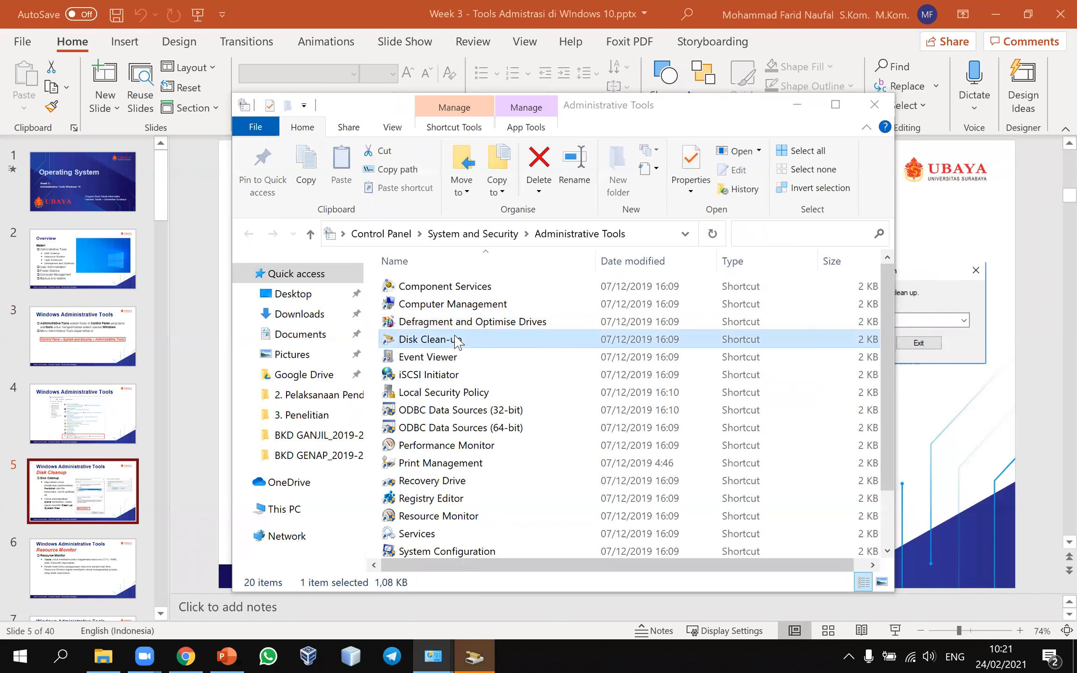
Step: Bring up Disk Clean-up for BOOTCAMP (C:) and scroll through its Files to delete list
left_click(158, 338)
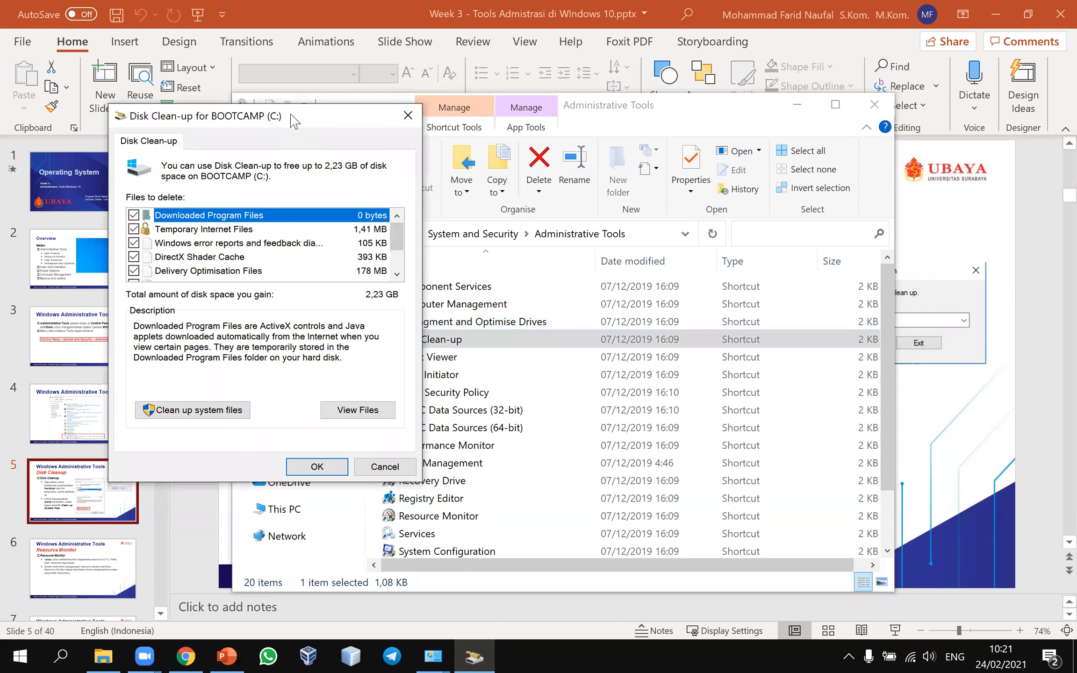
left_click_drag(291, 116, 431, 121)
scroll(540, 264, "down", 1)
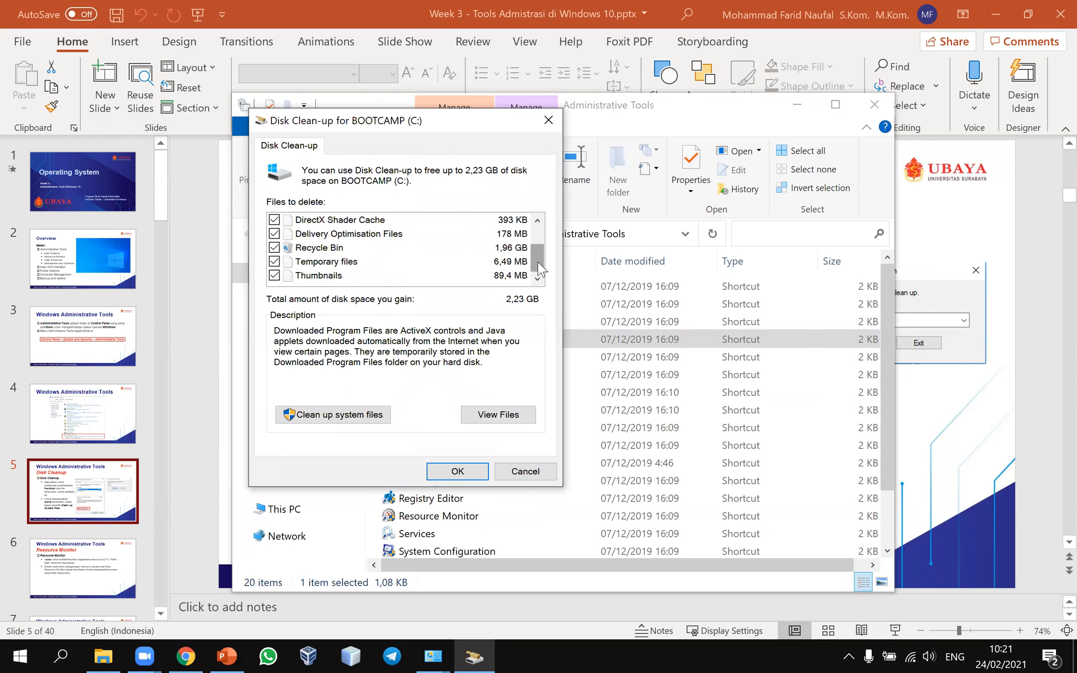
scroll(541, 269, "up", 1)
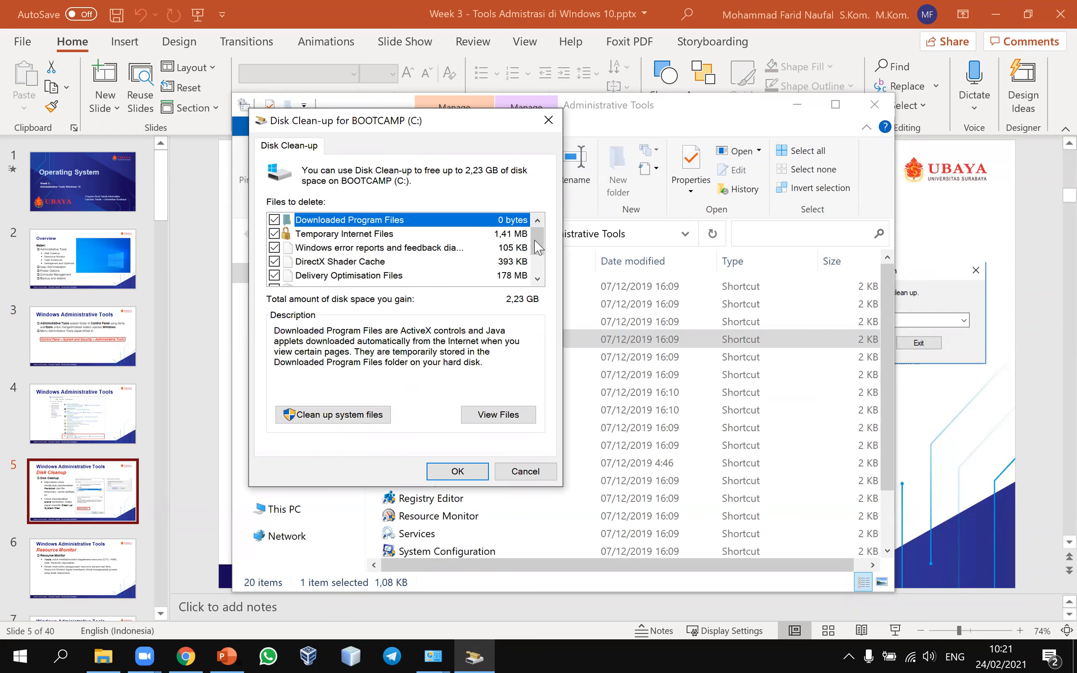
scroll(541, 269, "down", 1)
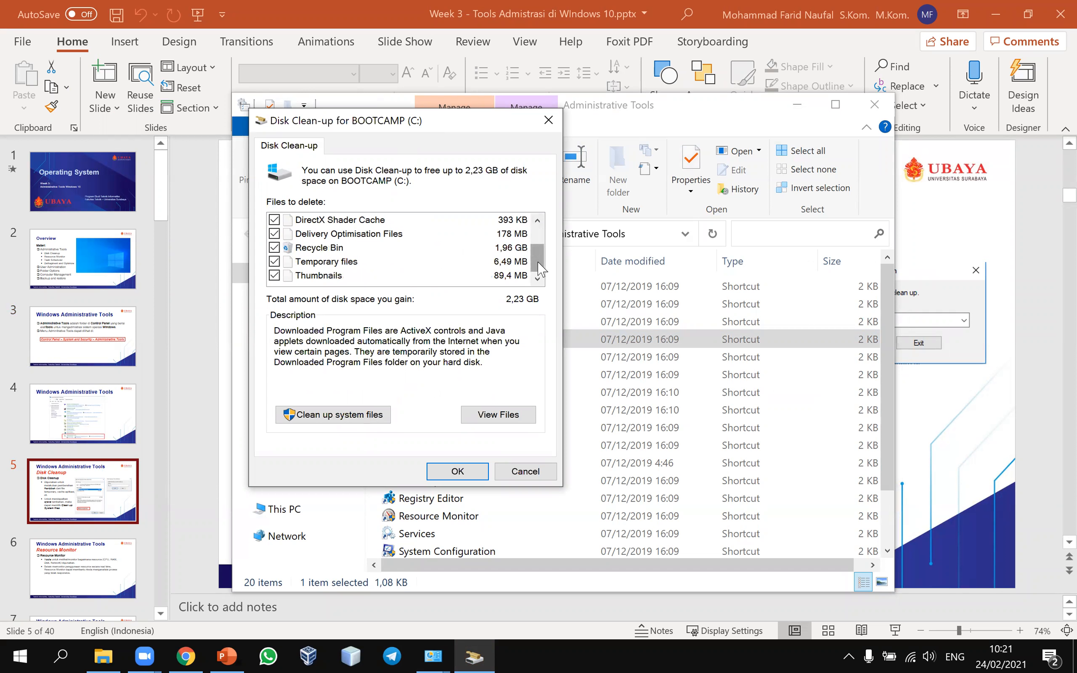
scroll(533, 224, "up", 1)
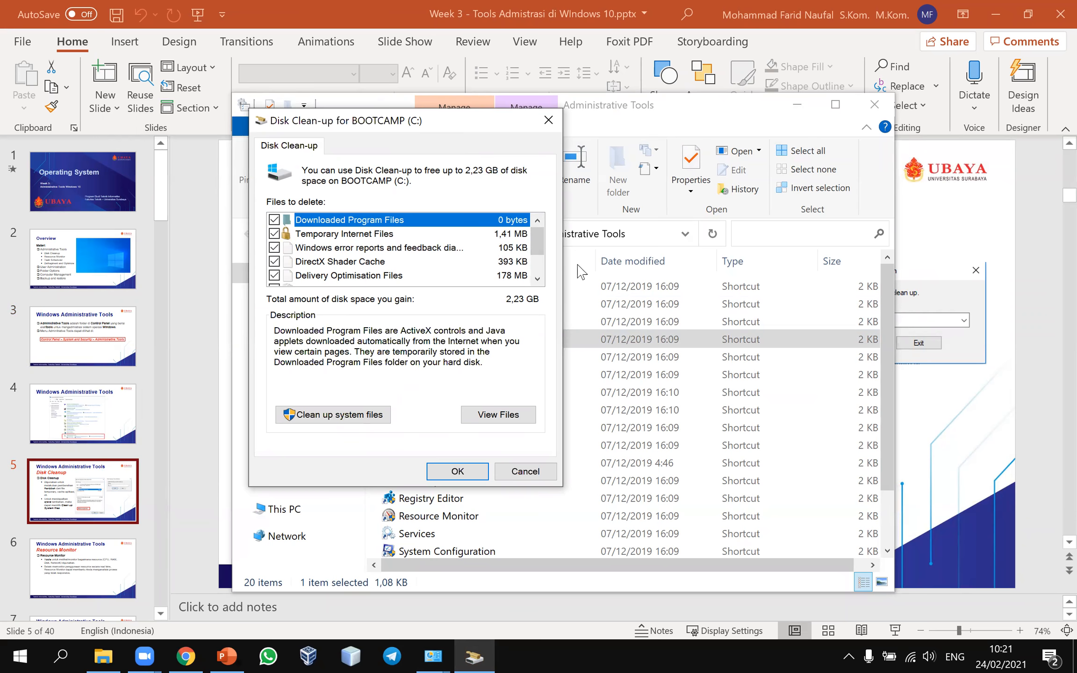
scroll(541, 271, "down", 1)
left_click_drag(533, 254, 533, 226)
scroll(538, 269, "down", 1)
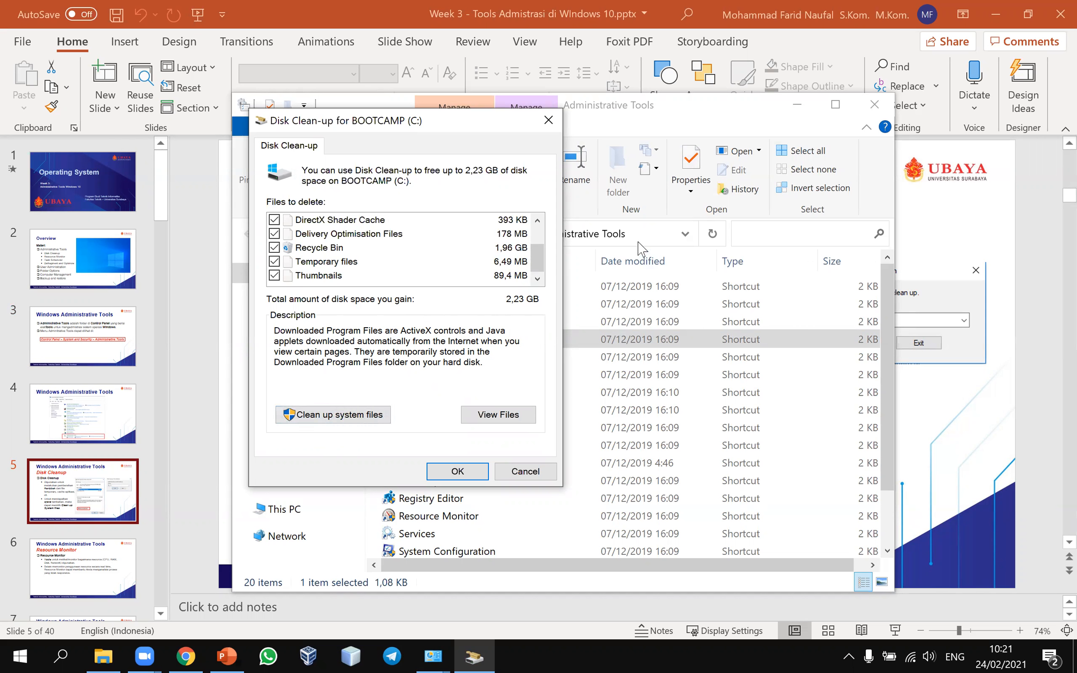
Step: Minimize the Administrative Tools folder to reveal slide 5, then close the Disk Clean-up window
left_click(806, 111)
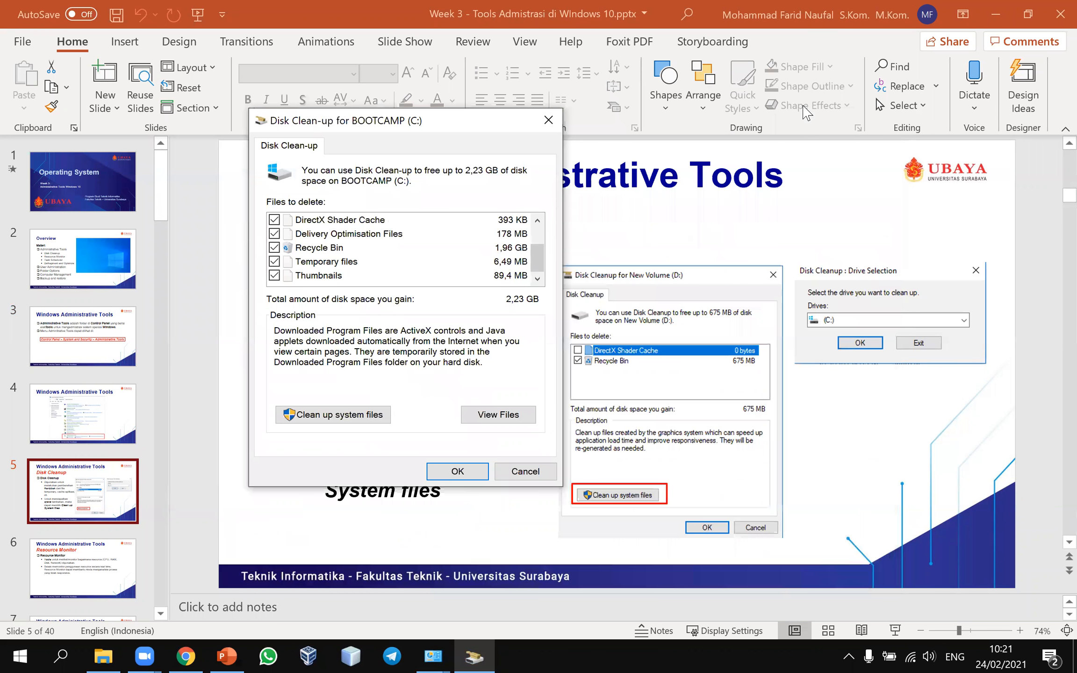
left_click_drag(455, 123, 524, 125)
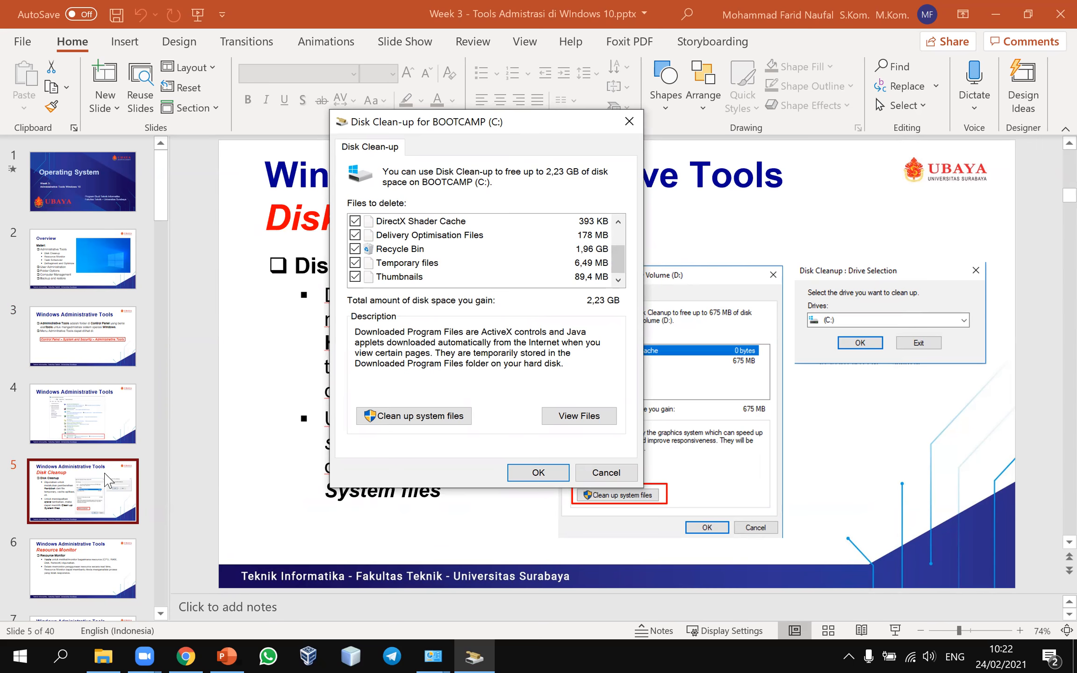
left_click(108, 479)
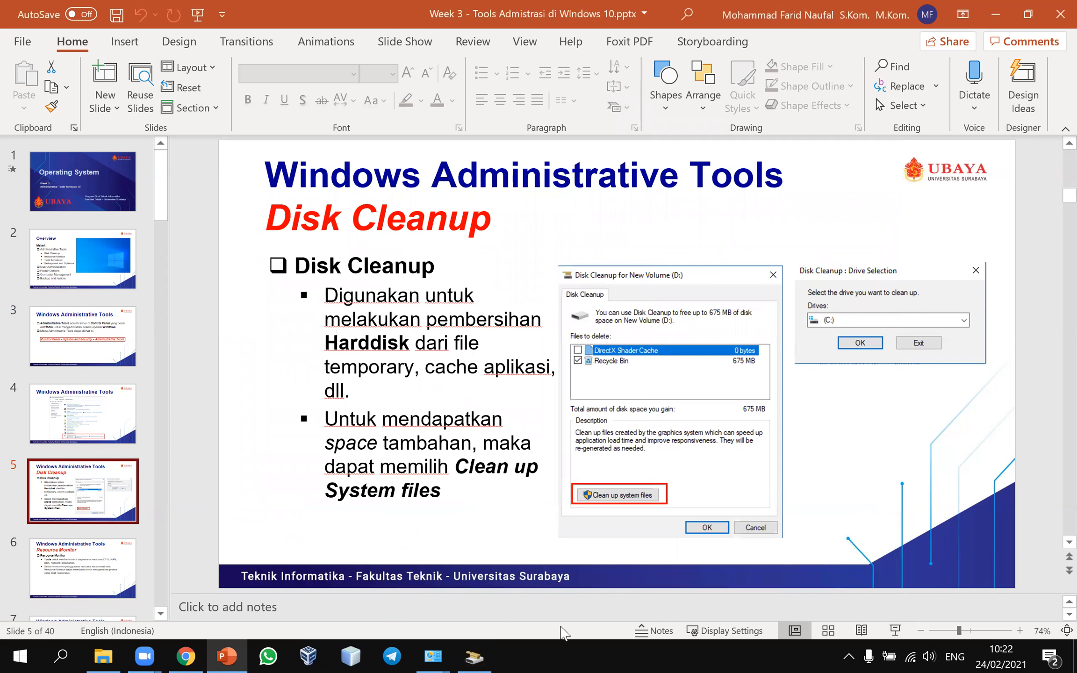
left_click(477, 655)
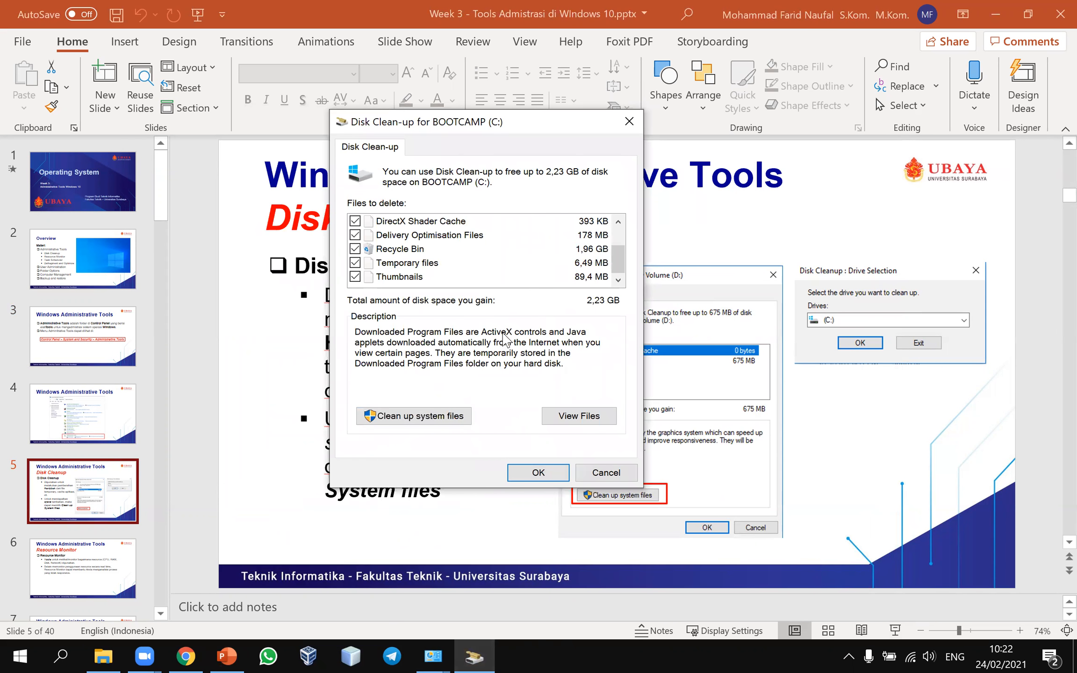
left_click(618, 232)
scroll(623, 266, "down", 1)
left_click(630, 122)
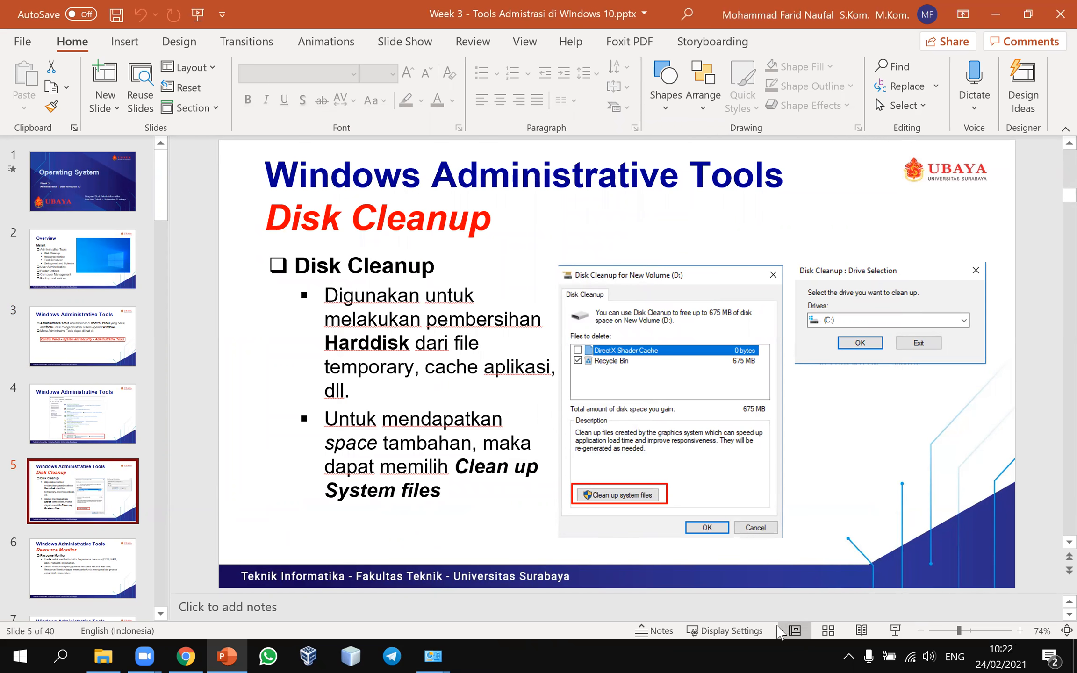
Step: Present from the Disk Cleanup slide, advance to the Resource Monitor slide 6, and exit the show
left_click(896, 631)
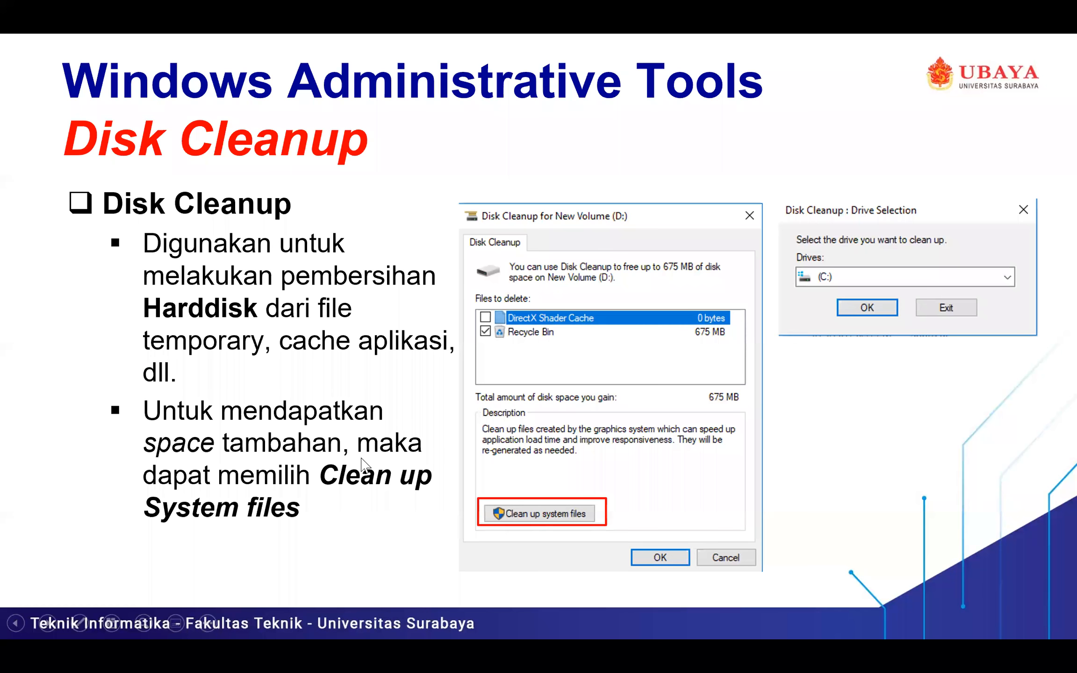
left_click(361, 458)
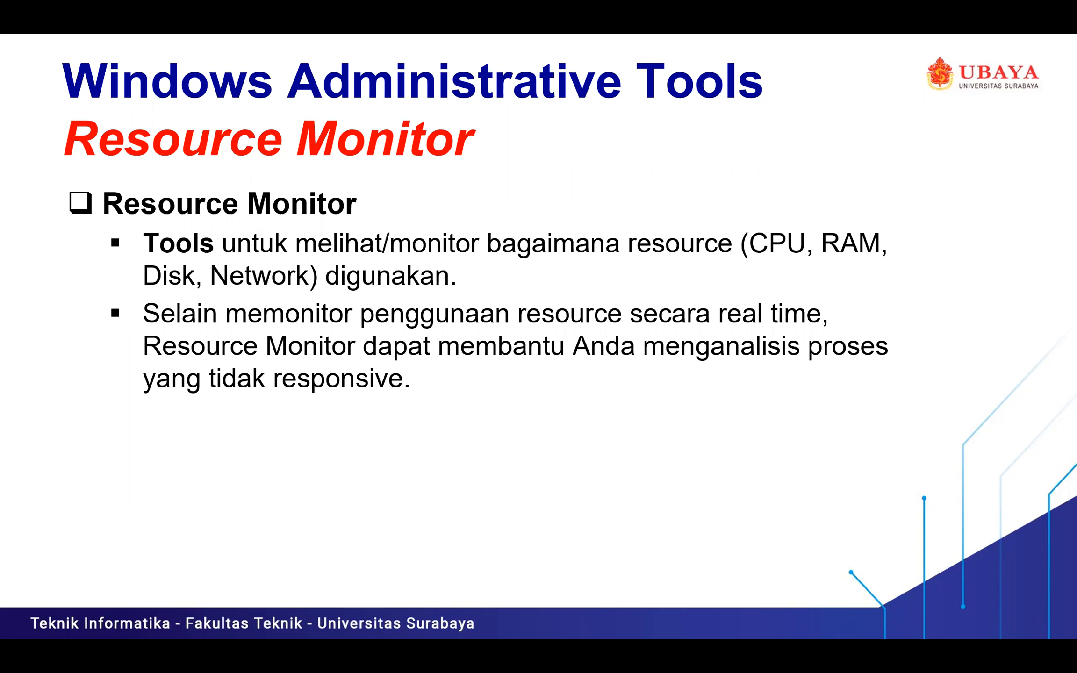
key("Escape")
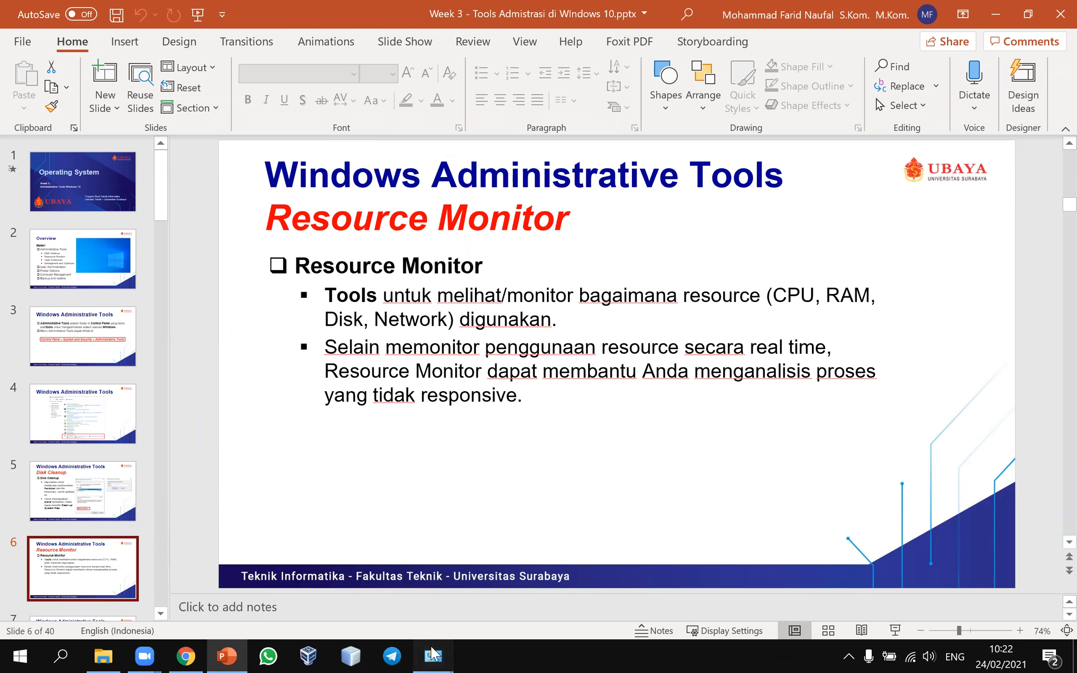
Step: Launch Resource Monitor from the Administrative Tools folder, then minimize the folder window
mouse_move(433, 655)
left_click(505, 568)
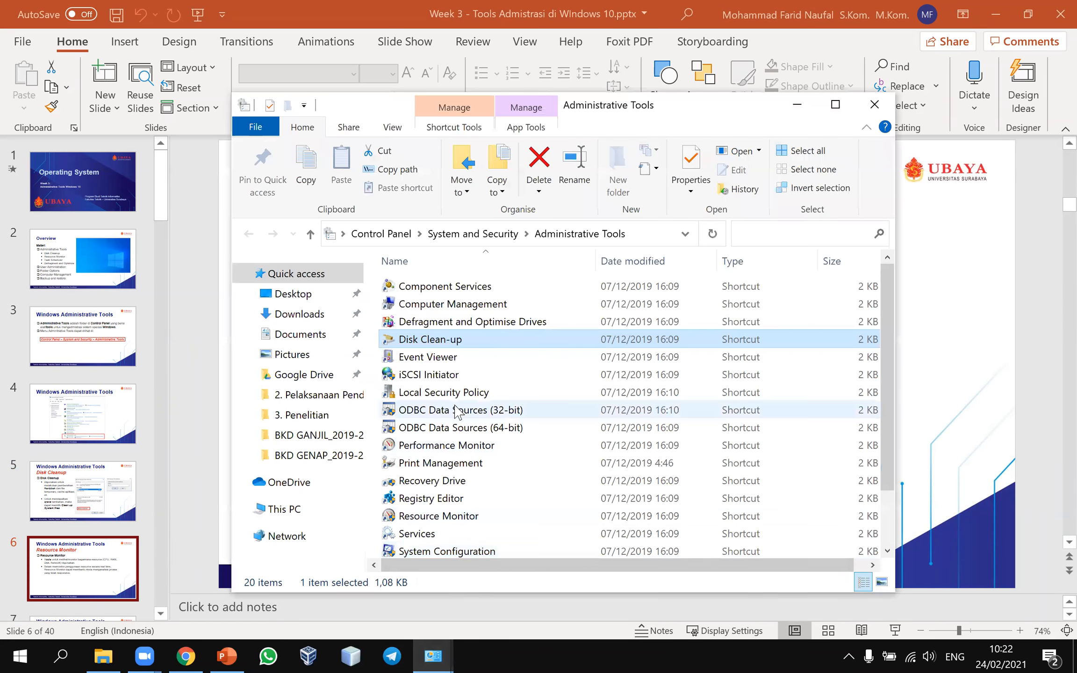
scroll(421, 412, "down", 2)
double_click(422, 442)
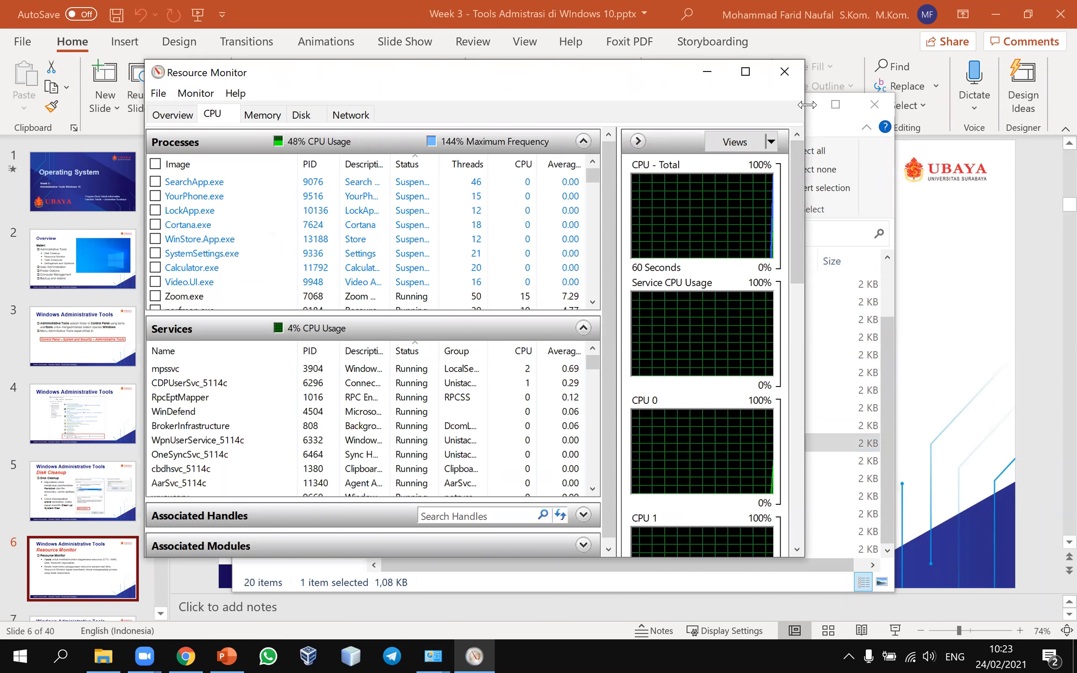
left_click(814, 106)
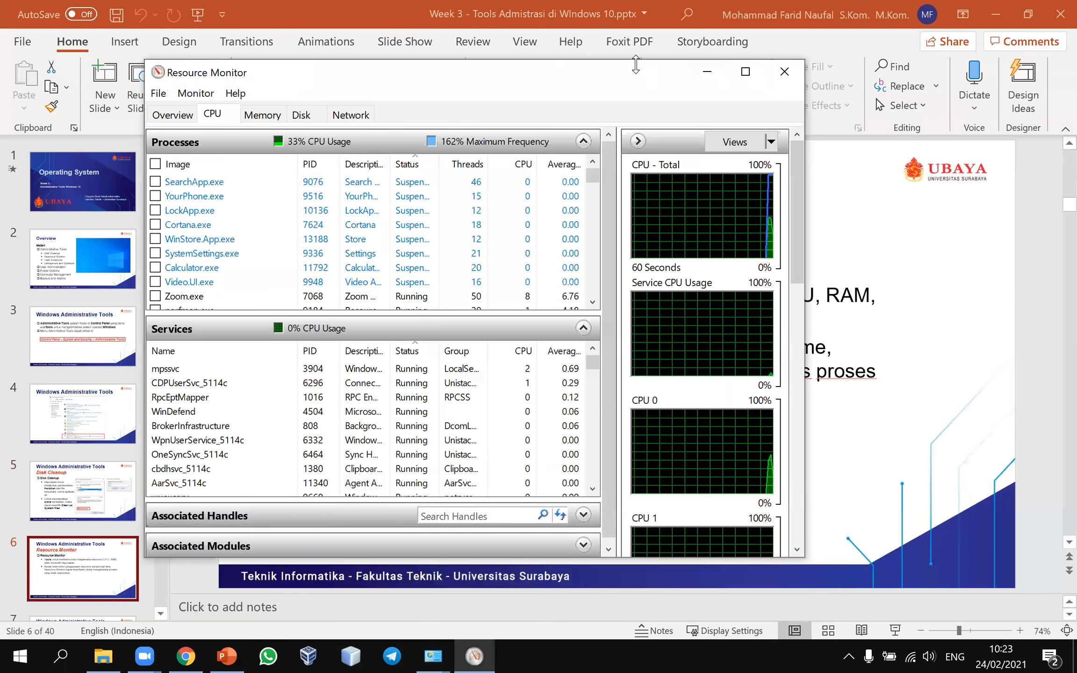
Step: Maximize Resource Monitor and scroll through the CPU tab's Processes list
double_click(641, 76)
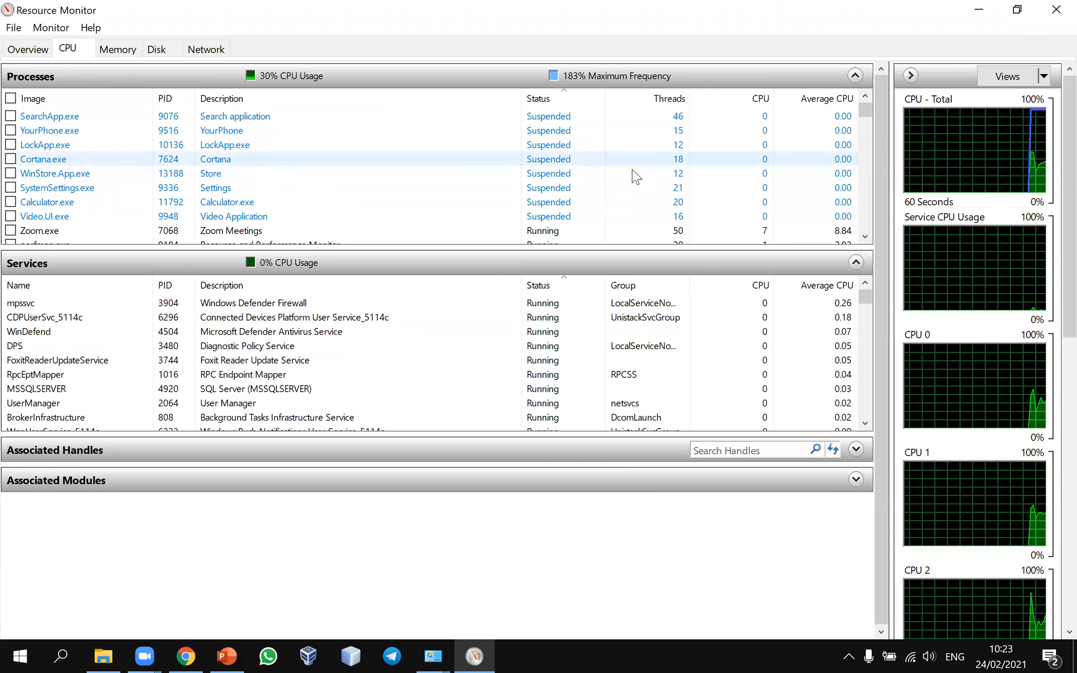
scroll(583, 190, "down", 5)
scroll(577, 188, "up", 5)
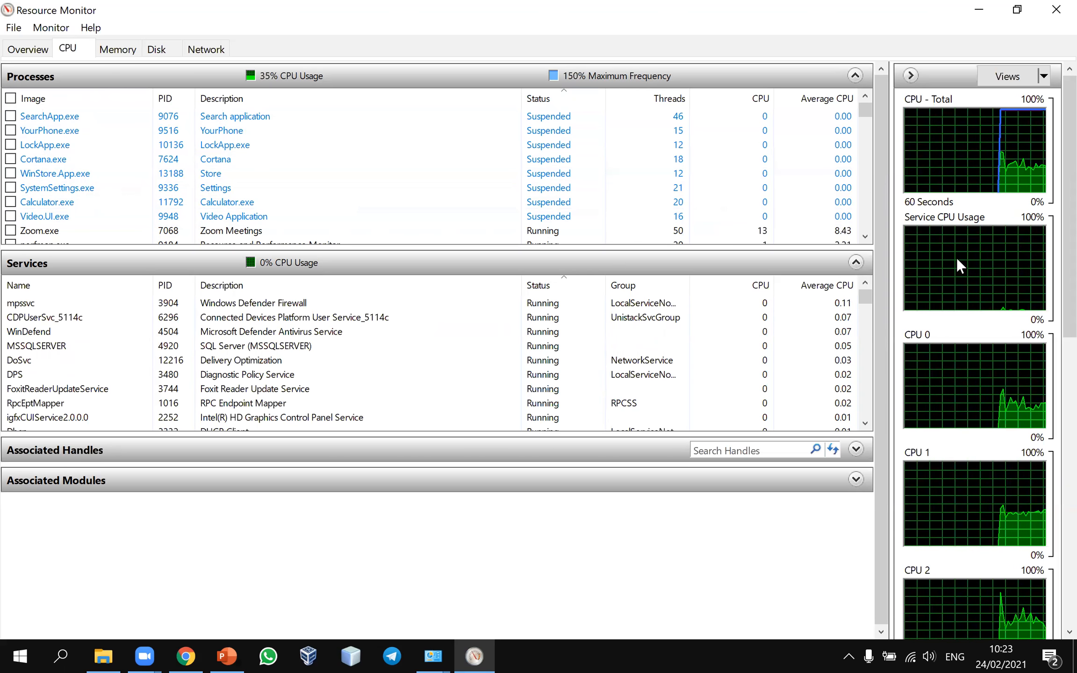
scroll(1052, 444, "down", 5)
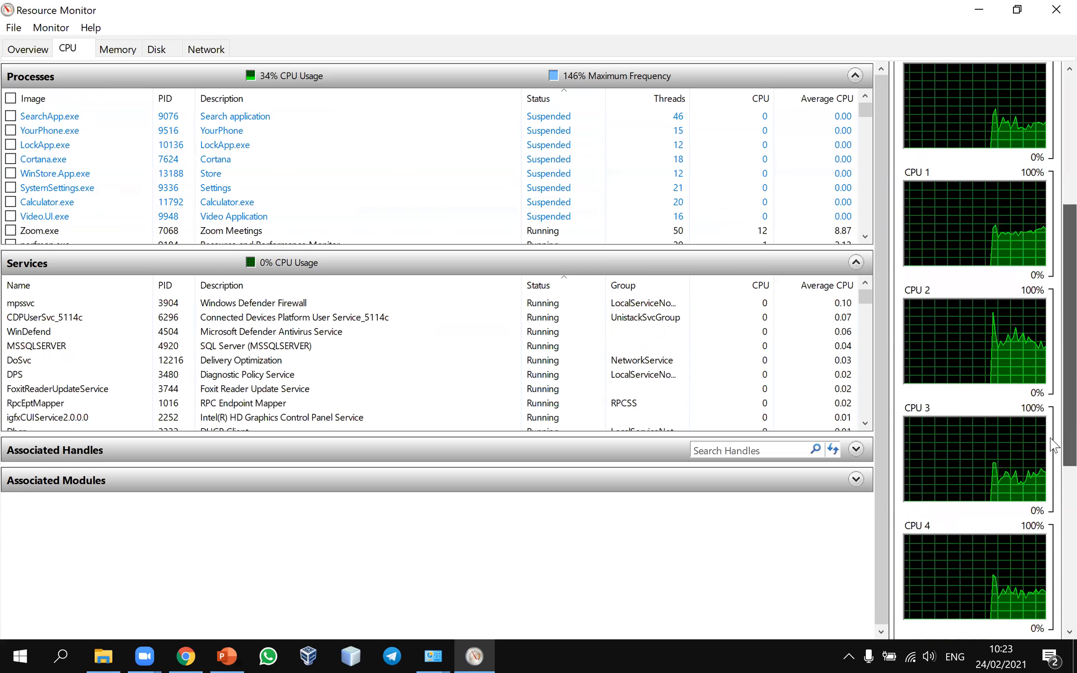
scroll(1052, 444, "down", 3)
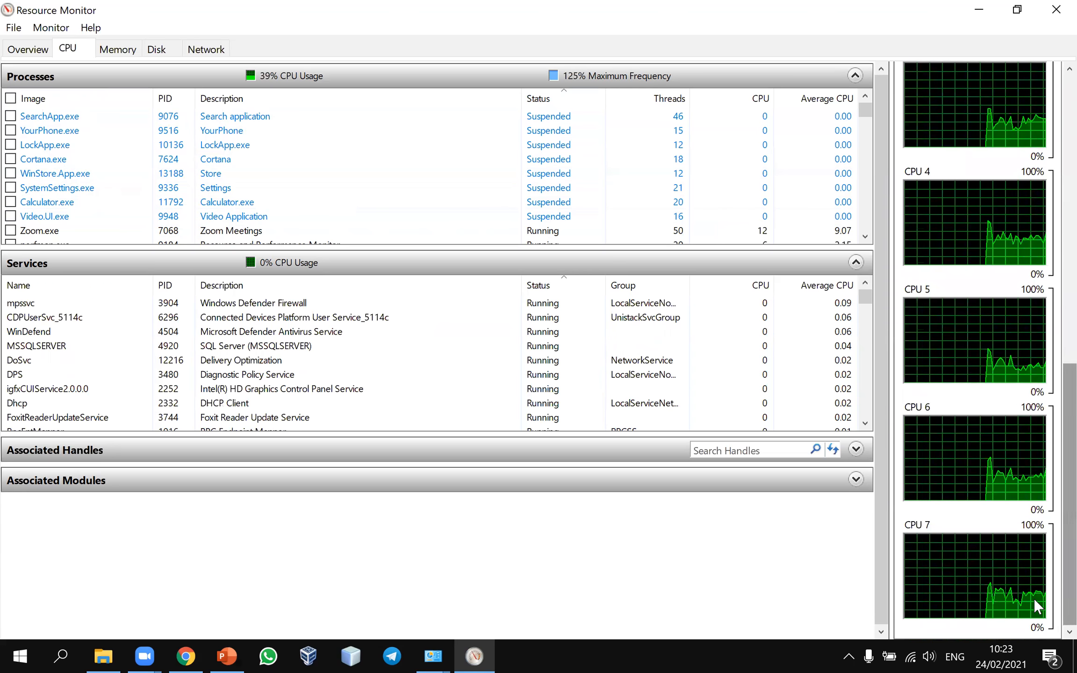
left_click_drag(1065, 535, 1065, 242)
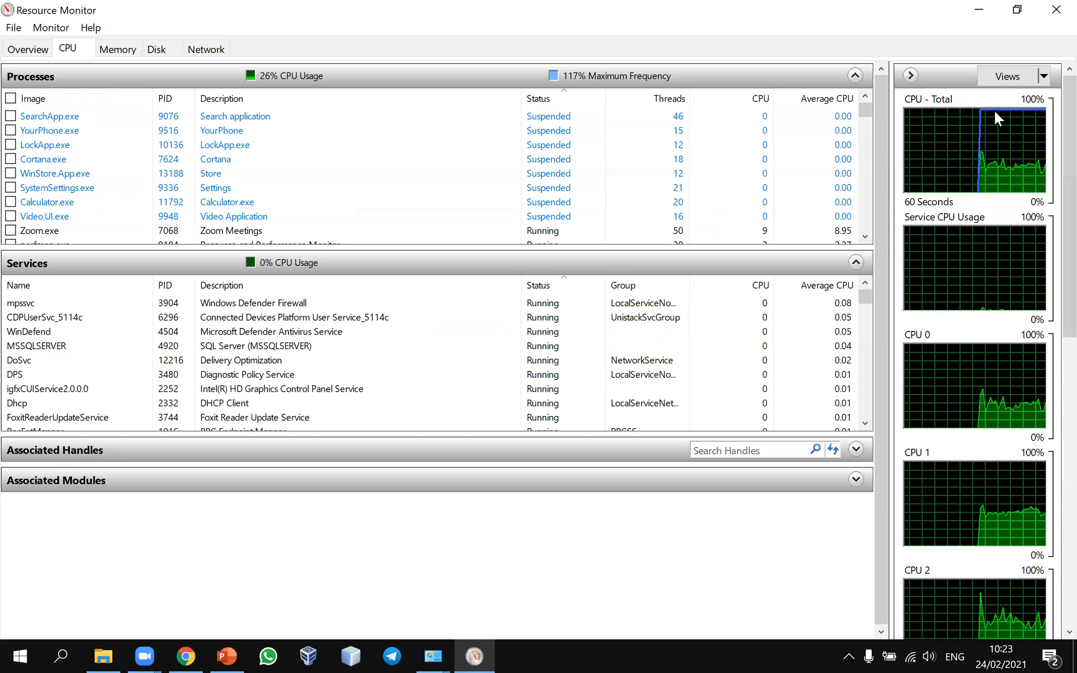
left_click_drag(1065, 273, 1050, 372)
left_click_drag(1055, 323, 1047, 516)
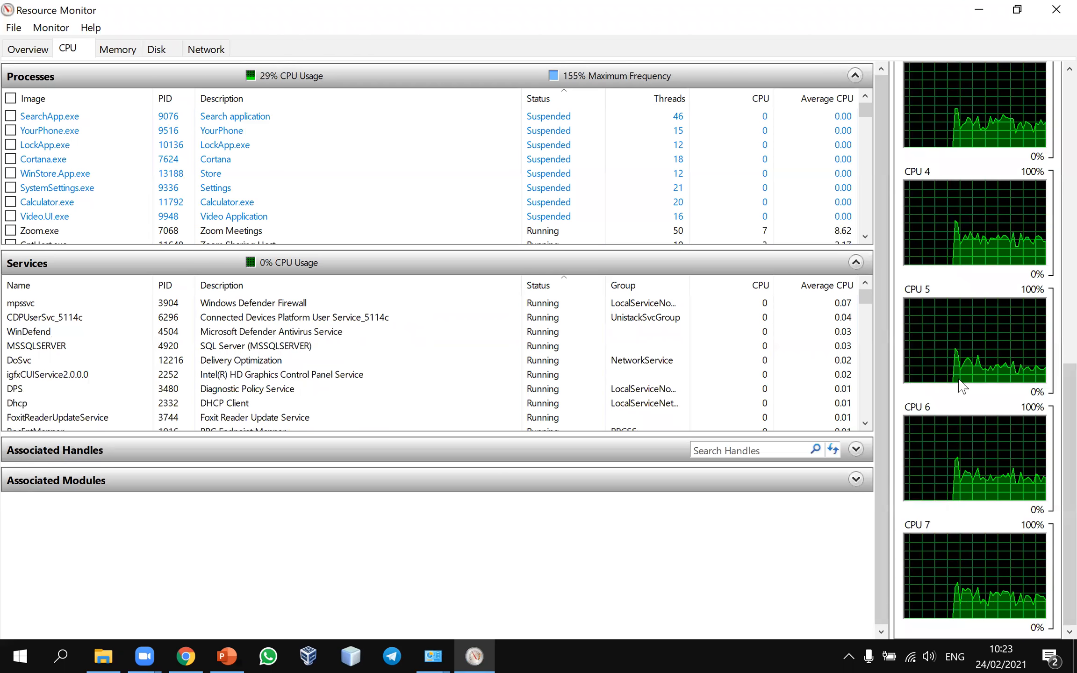
left_click_drag(1066, 463, 1050, 180)
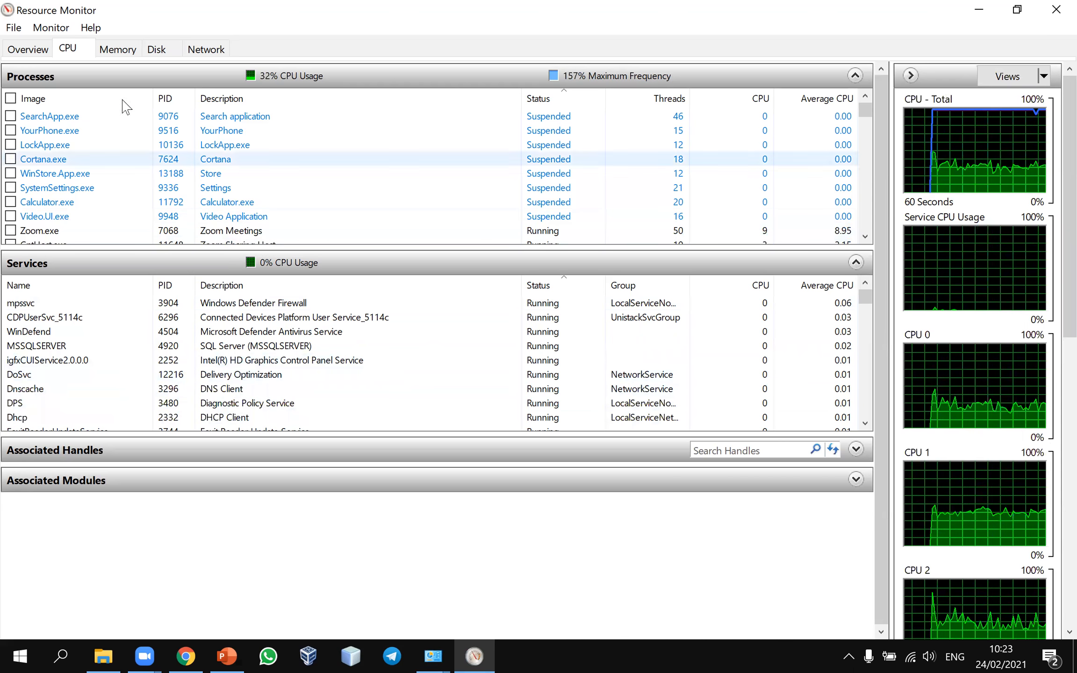
Step: Scroll through the CPU tab's Services list
scroll(84, 135, "down", 4)
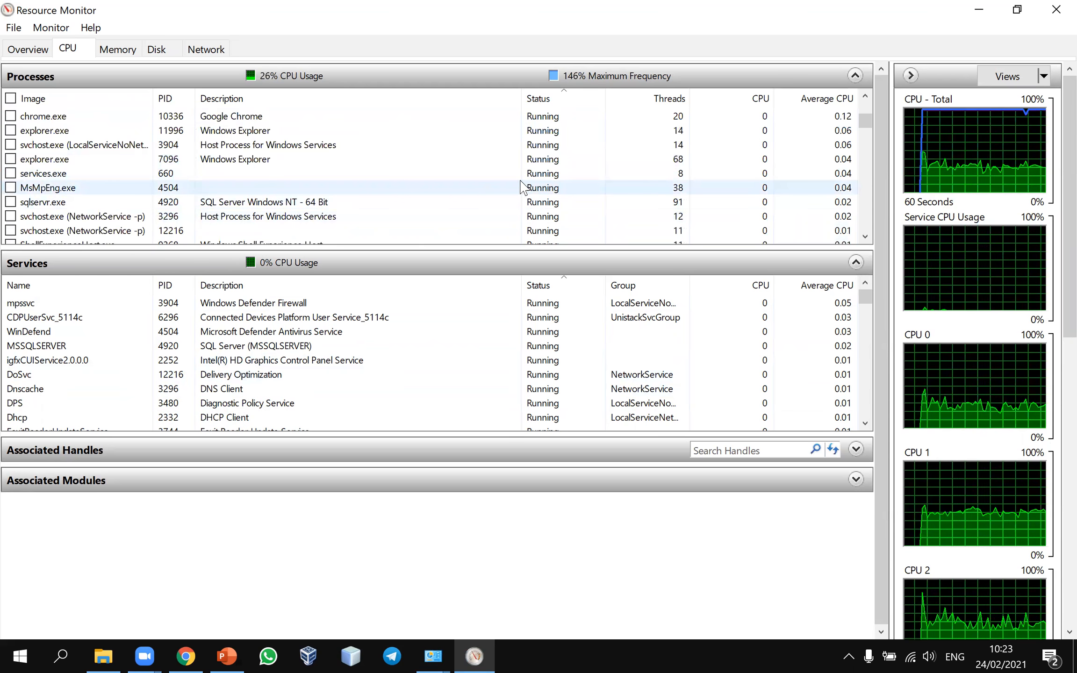
scroll(648, 125, "up", 4)
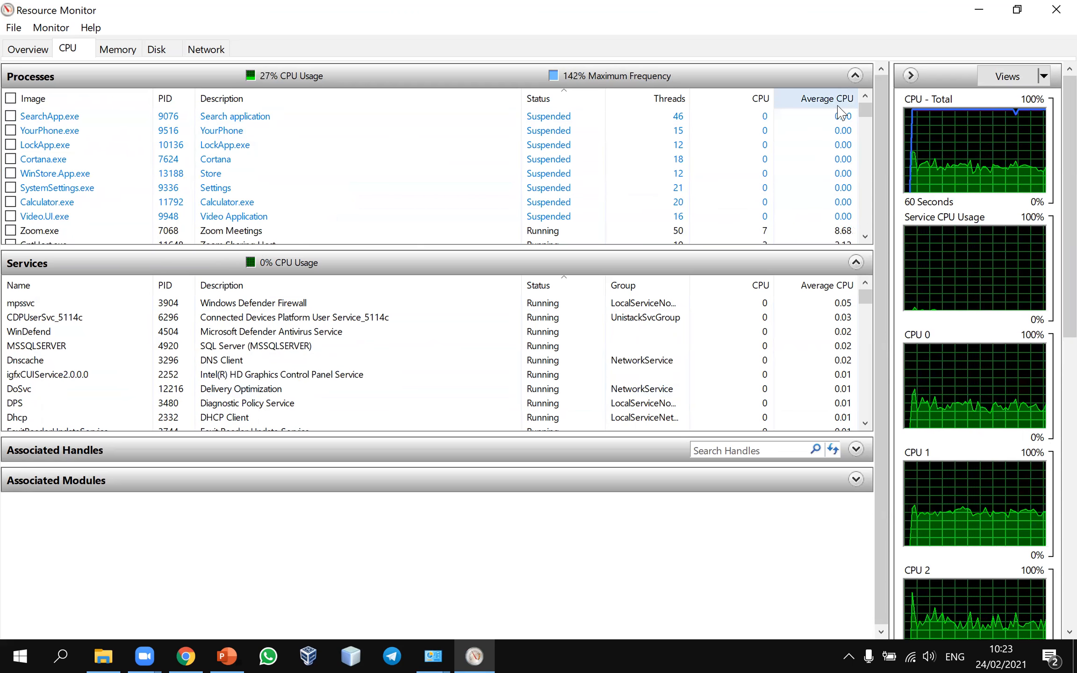
scroll(838, 107, "down", 5)
scroll(838, 106, "up", 5)
scroll(837, 107, "down", 2)
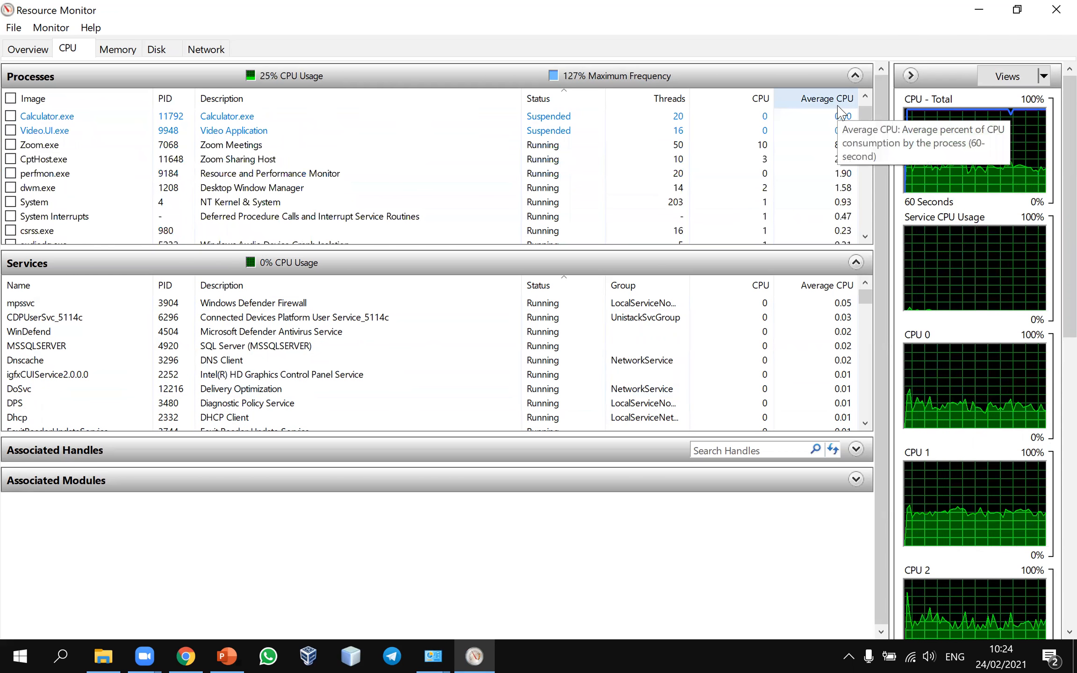
scroll(722, 154, "up", 2)
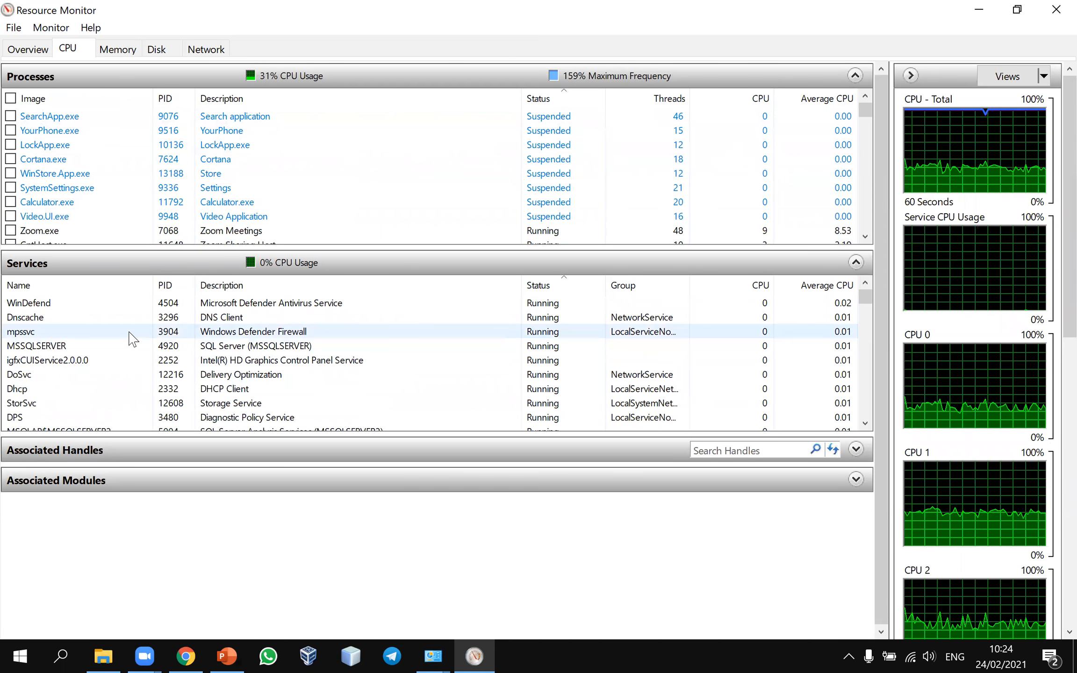
scroll(132, 338, "down", 4)
scroll(133, 338, "down", 8)
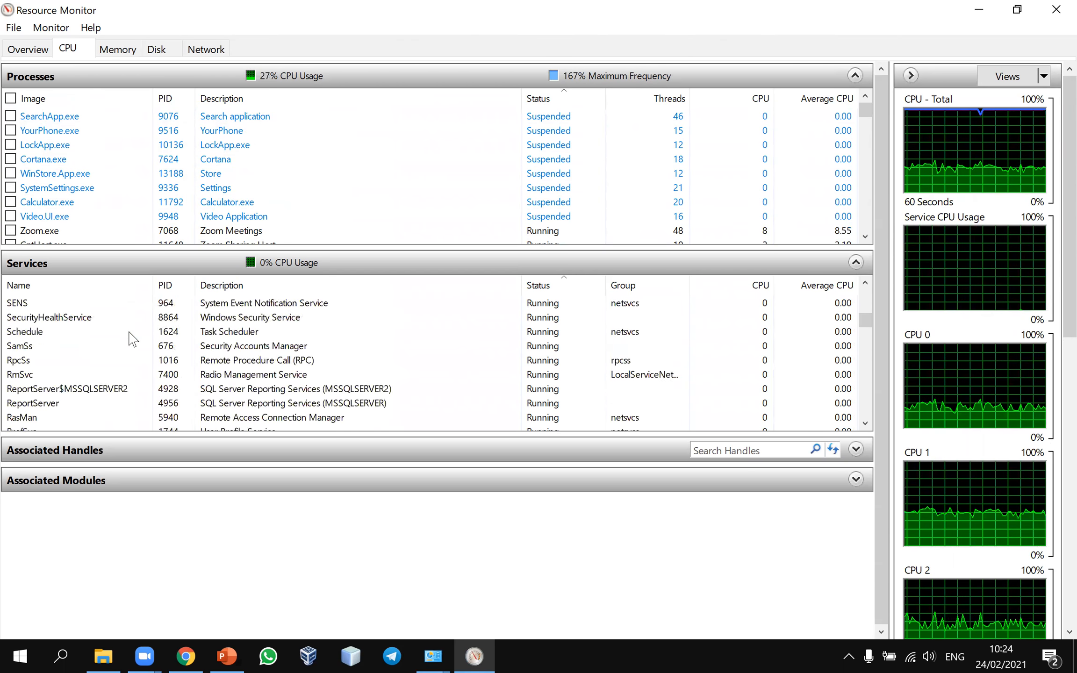
scroll(132, 338, "up", 12)
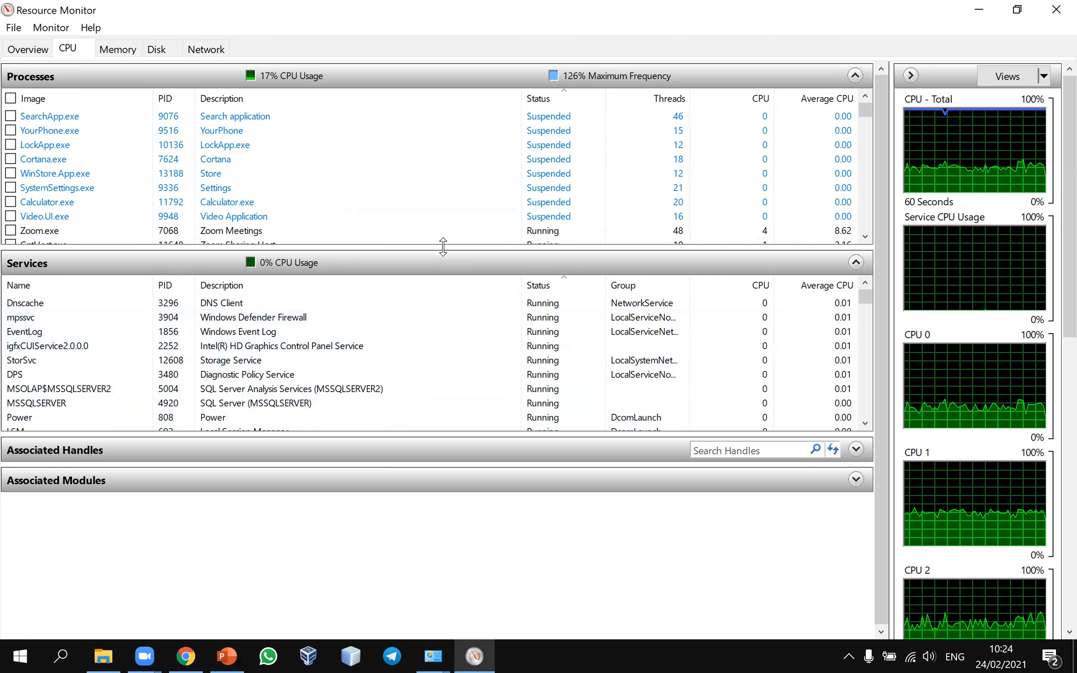
scroll(250, 175, "down", 2)
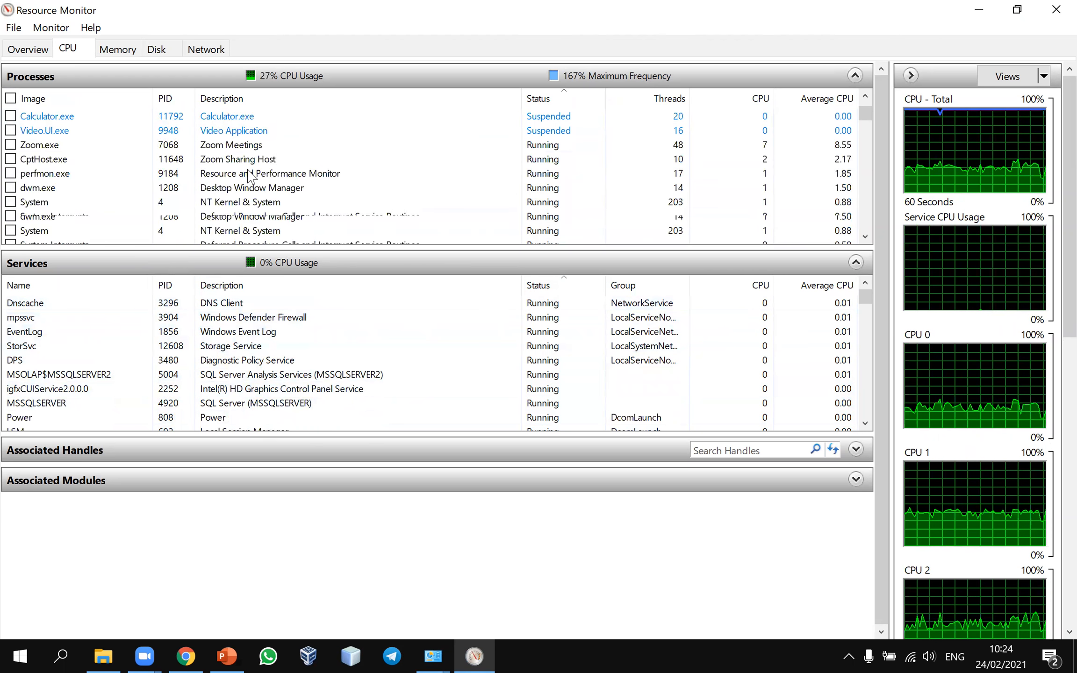
scroll(250, 176, "down", 5)
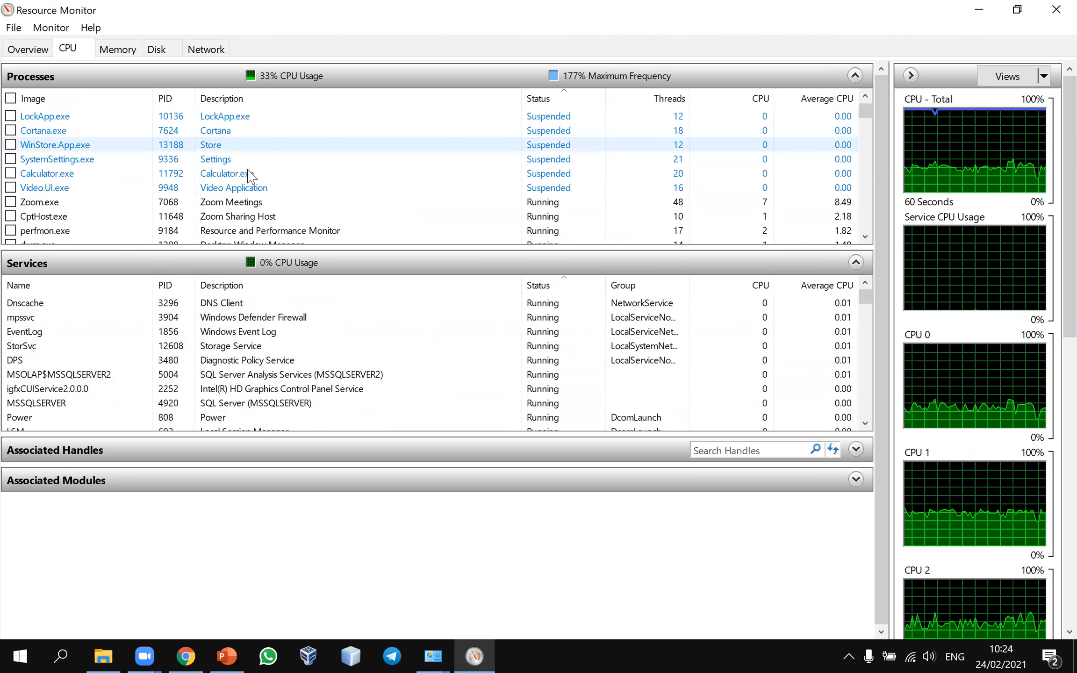
scroll(290, 187, "up", 1)
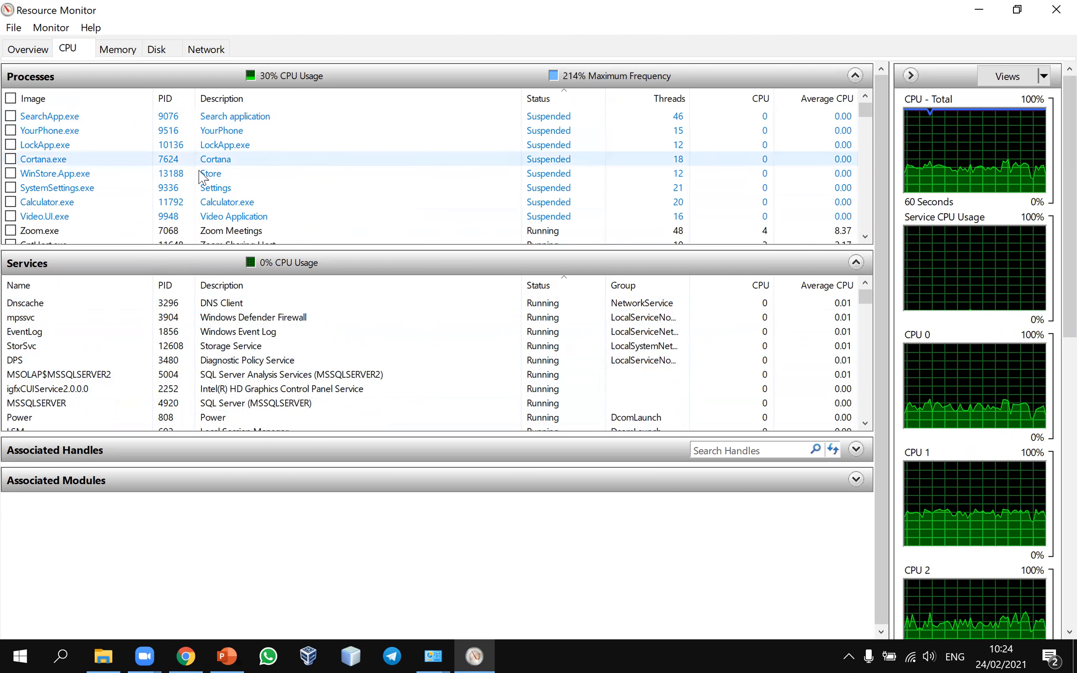
scroll(218, 178, "down", 3)
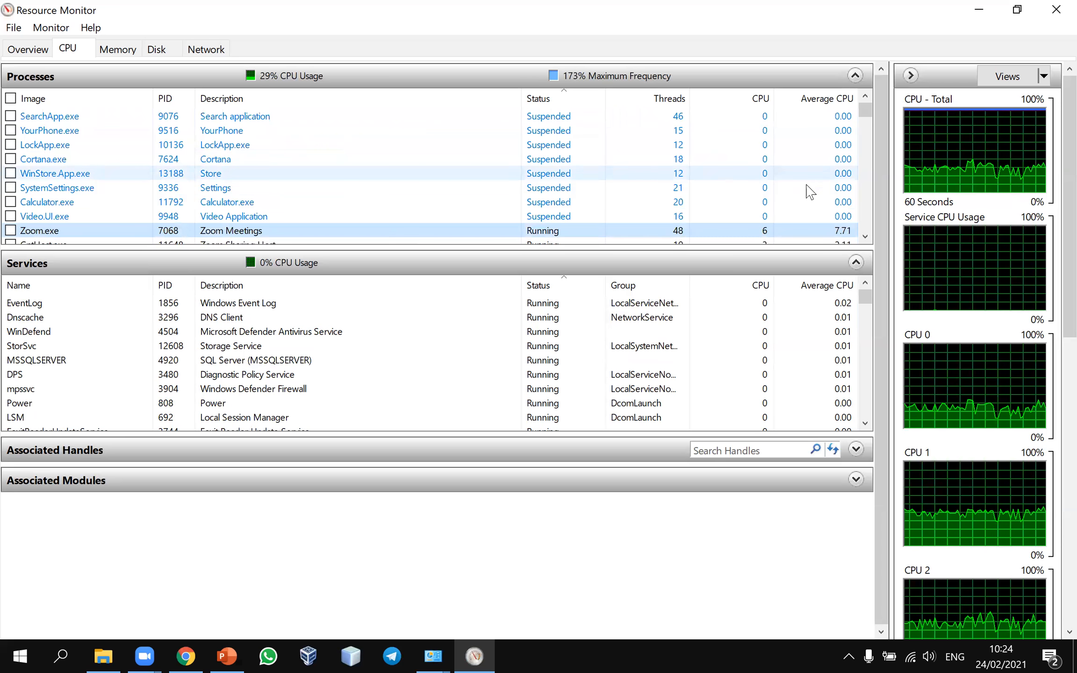
scroll(809, 193, "down", 10)
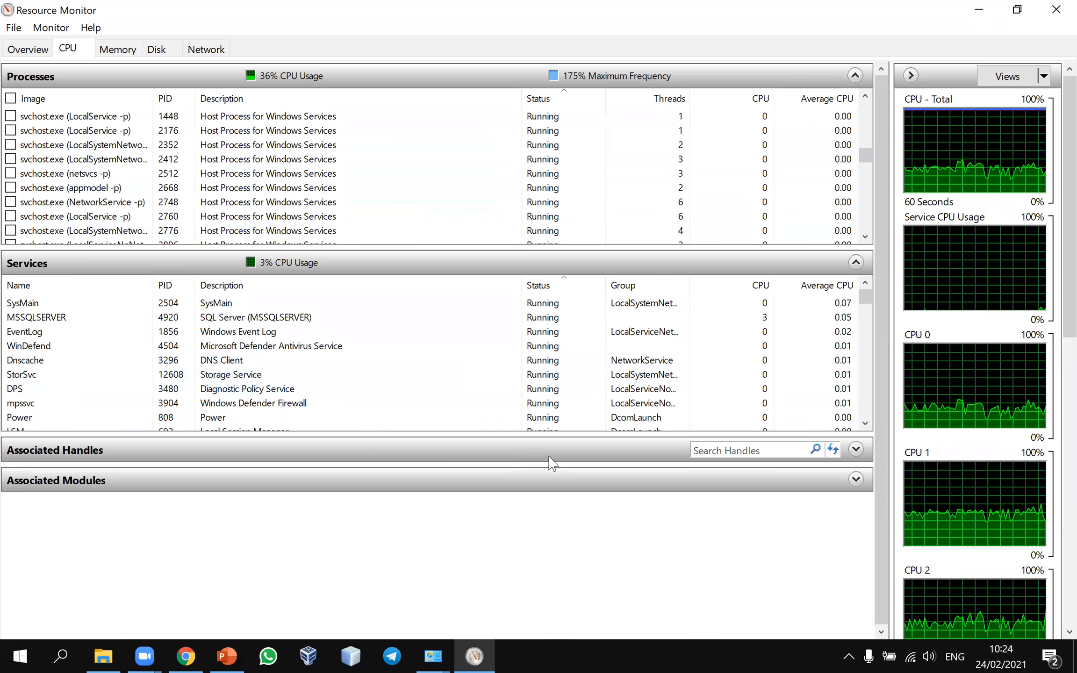
Step: Expand the Associated Handles and Associated Modules sections on the CPU tab
left_click(856, 450)
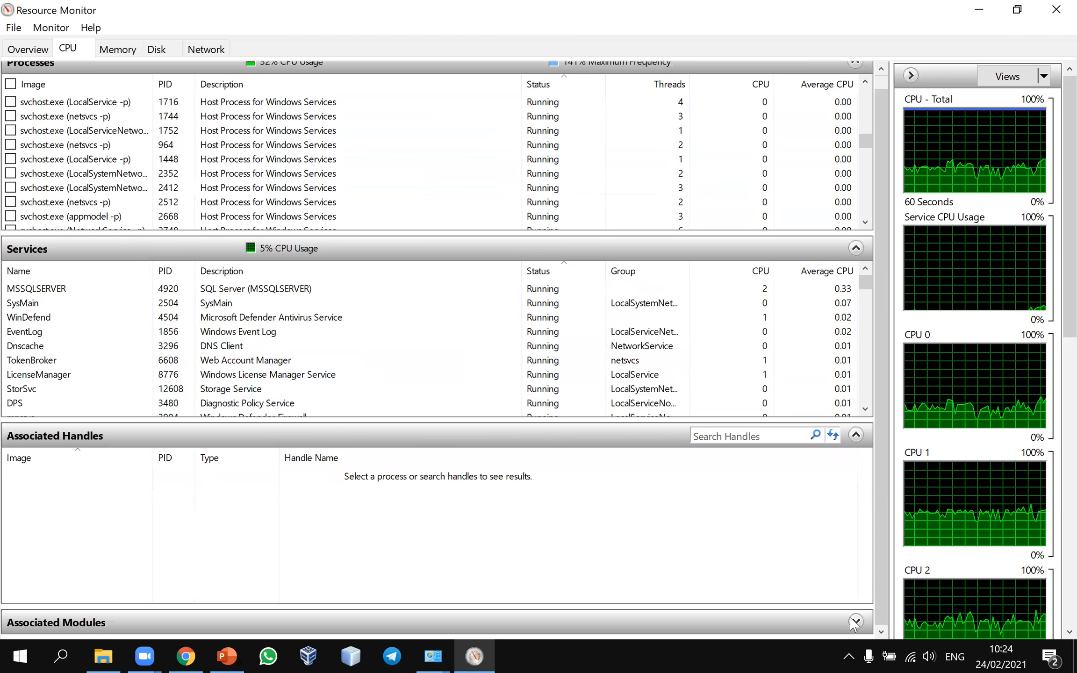
left_click(855, 623)
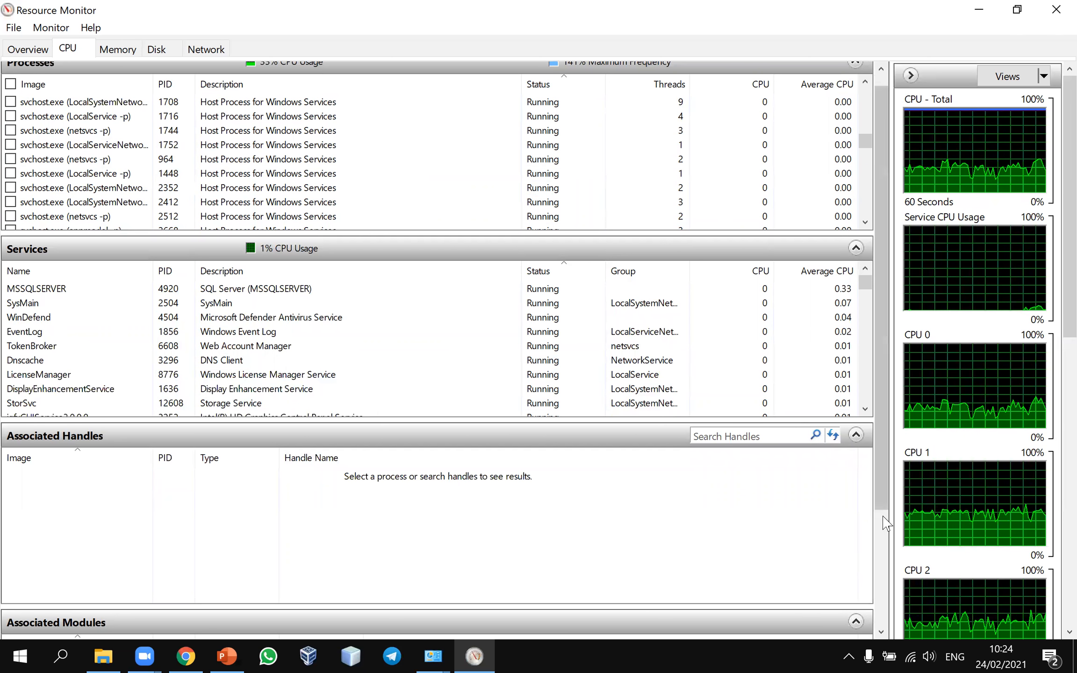
left_click_drag(883, 522, 511, 629)
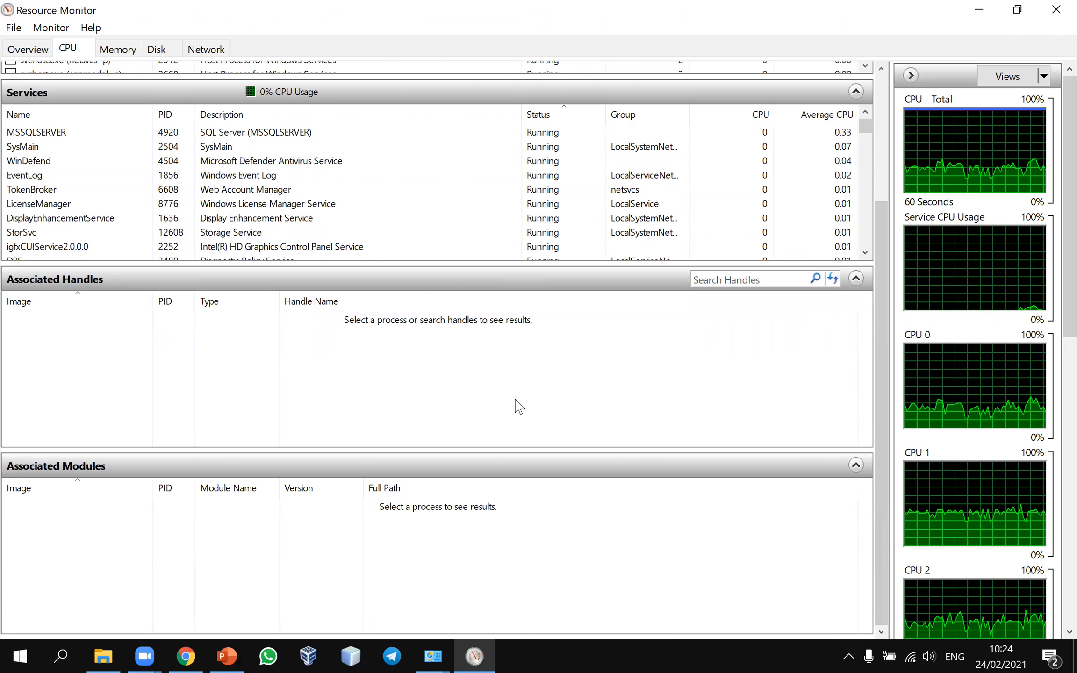
Step: Scroll the Memory tab's per-process table, then switch to the Disk tab
left_click(120, 52)
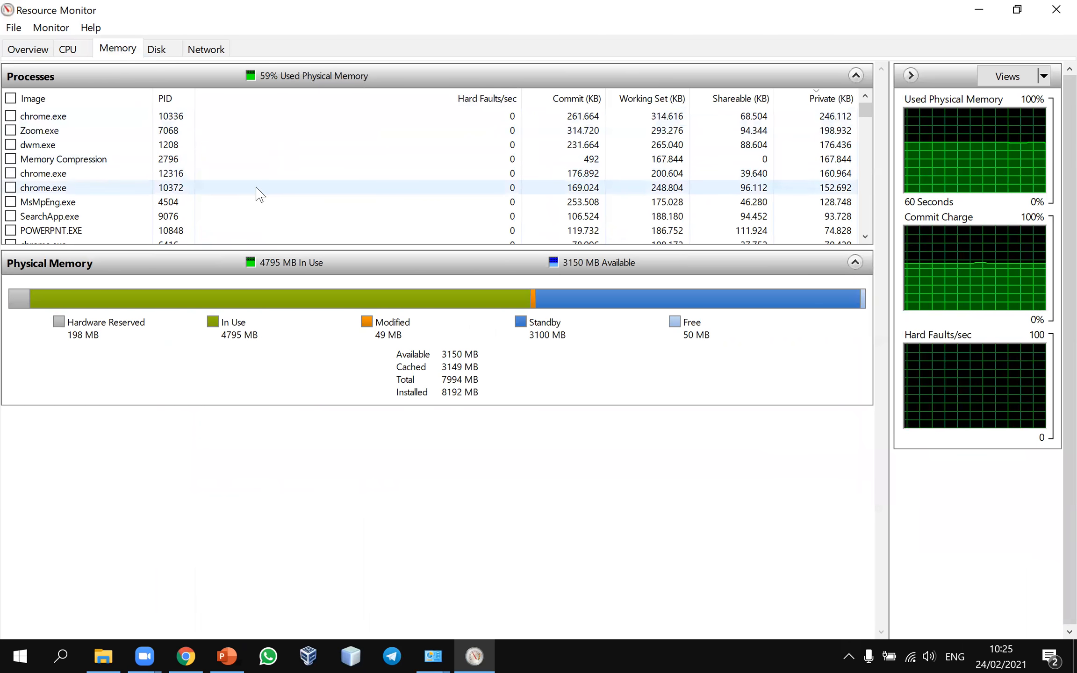
scroll(356, 154, "down", 8)
scroll(356, 154, "down", 2)
scroll(356, 154, "up", 10)
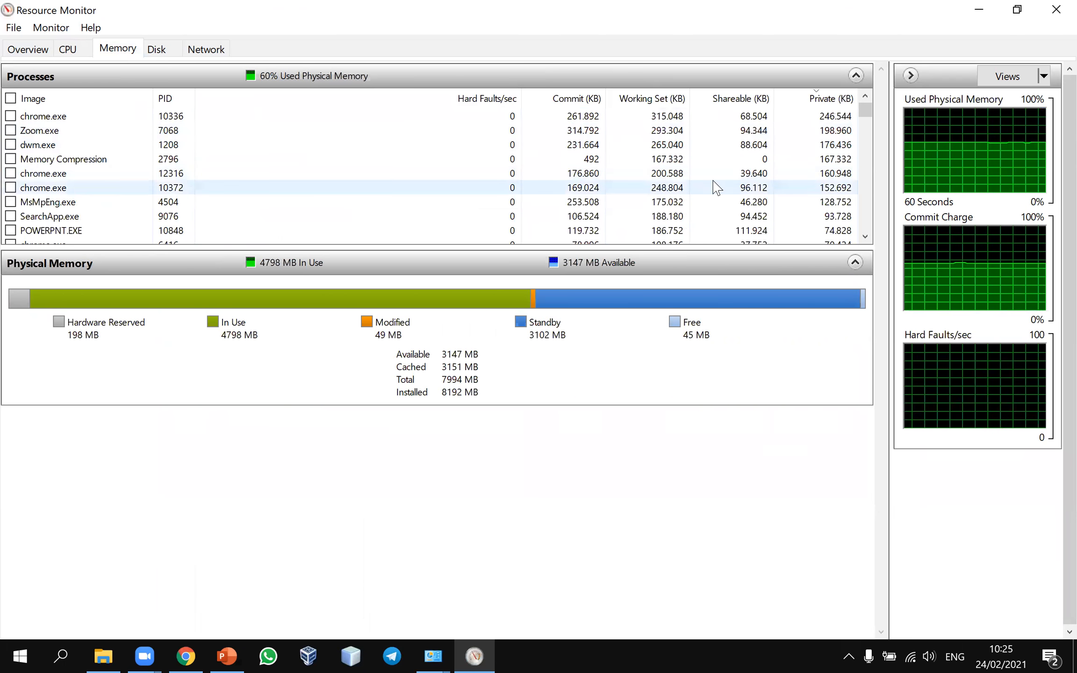
scroll(580, 114, "down", 15)
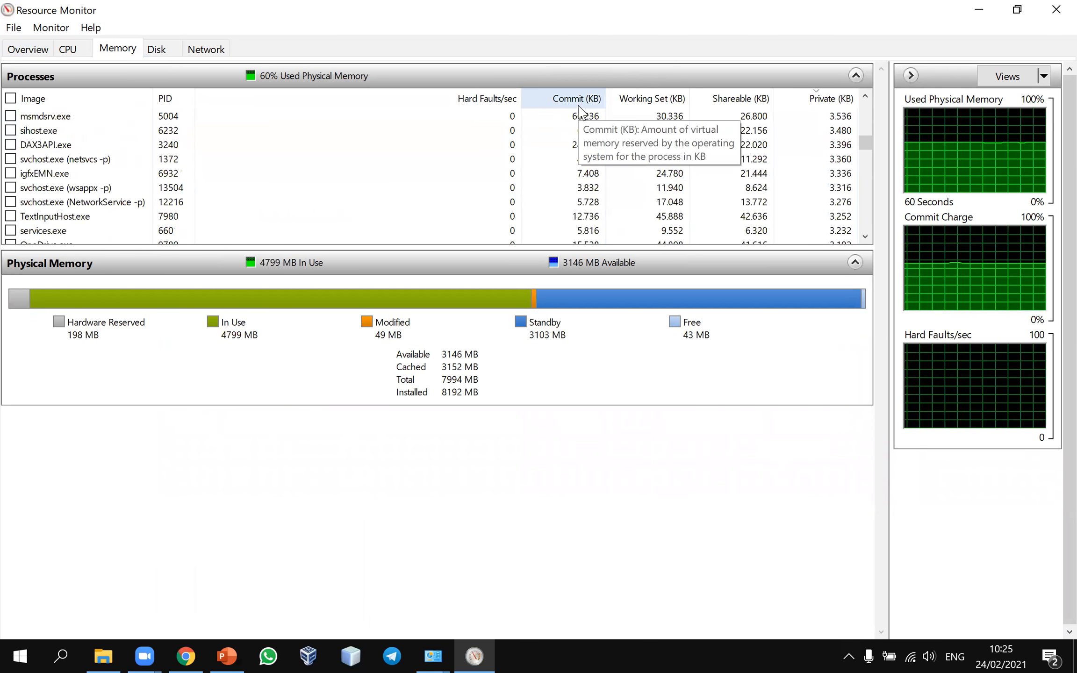
scroll(512, 145, "down", 5)
left_click(156, 48)
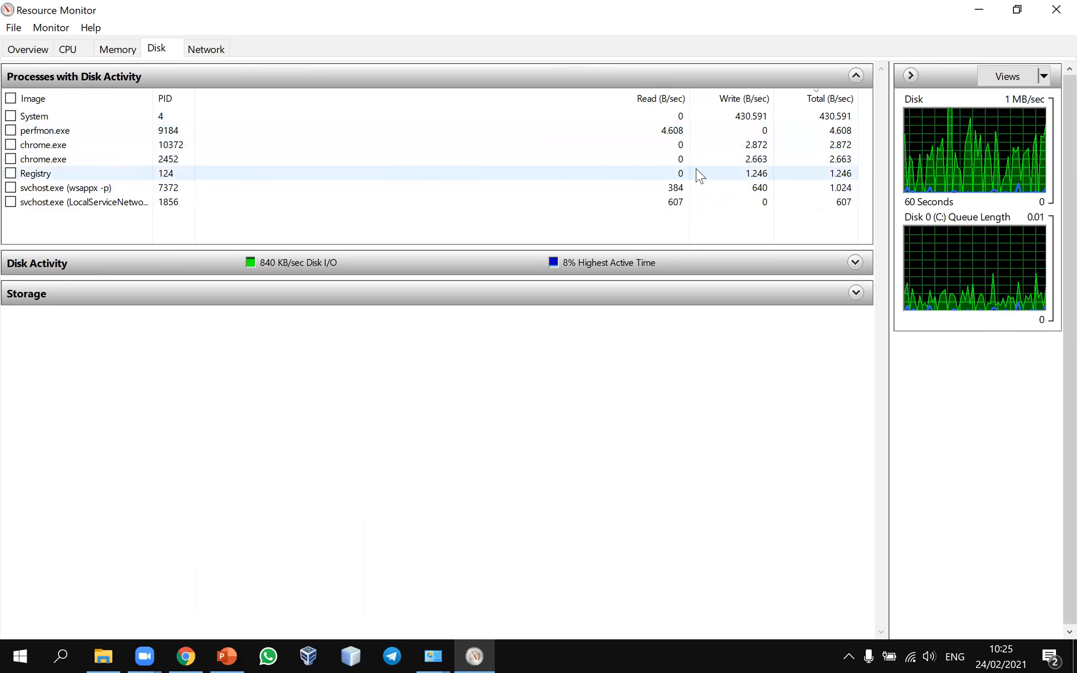
Step: On the Network tab, expand Network Activity, TCP Connections and Listening Ports, then return to CPU
left_click(216, 51)
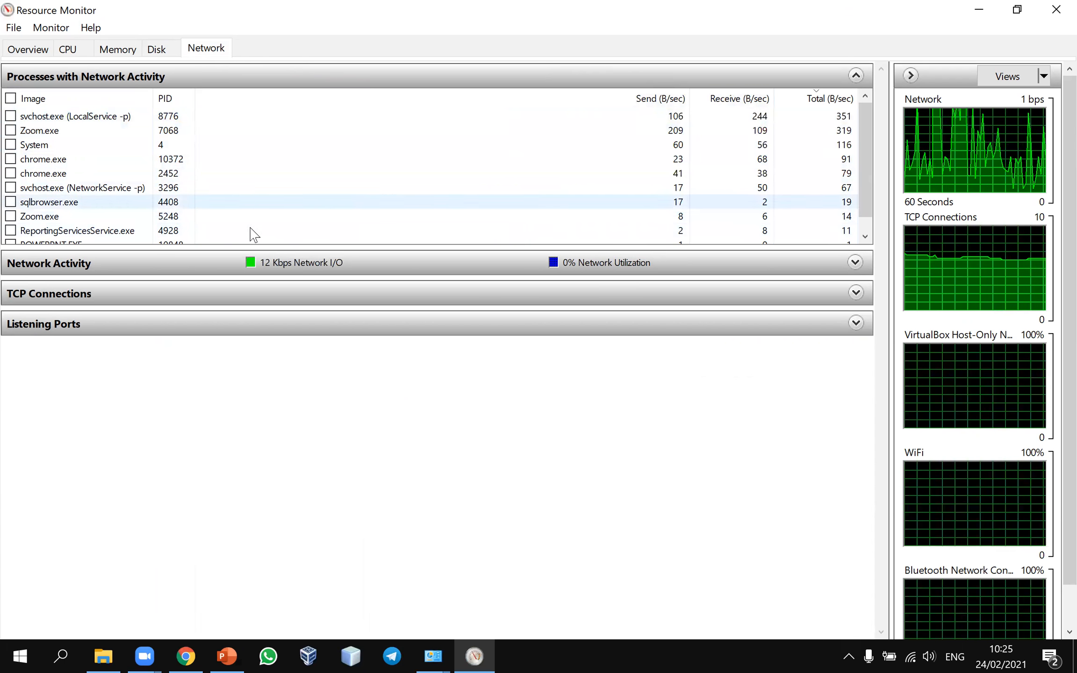
left_click(845, 264)
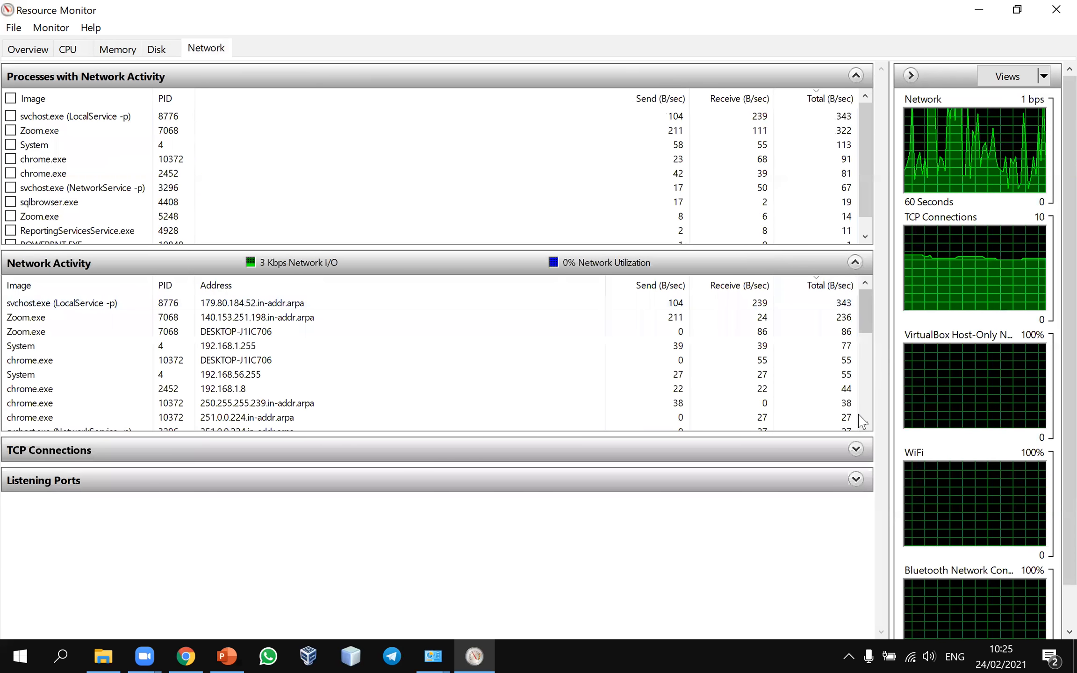
left_click(840, 460)
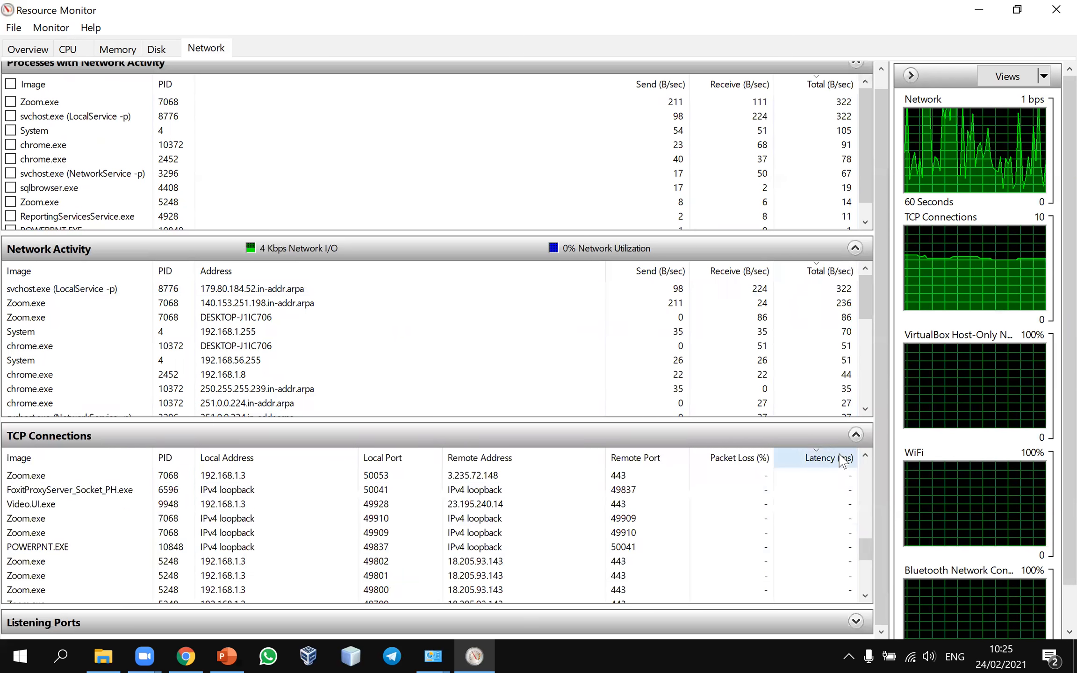
left_click(855, 623)
scroll(847, 556, "down", 3)
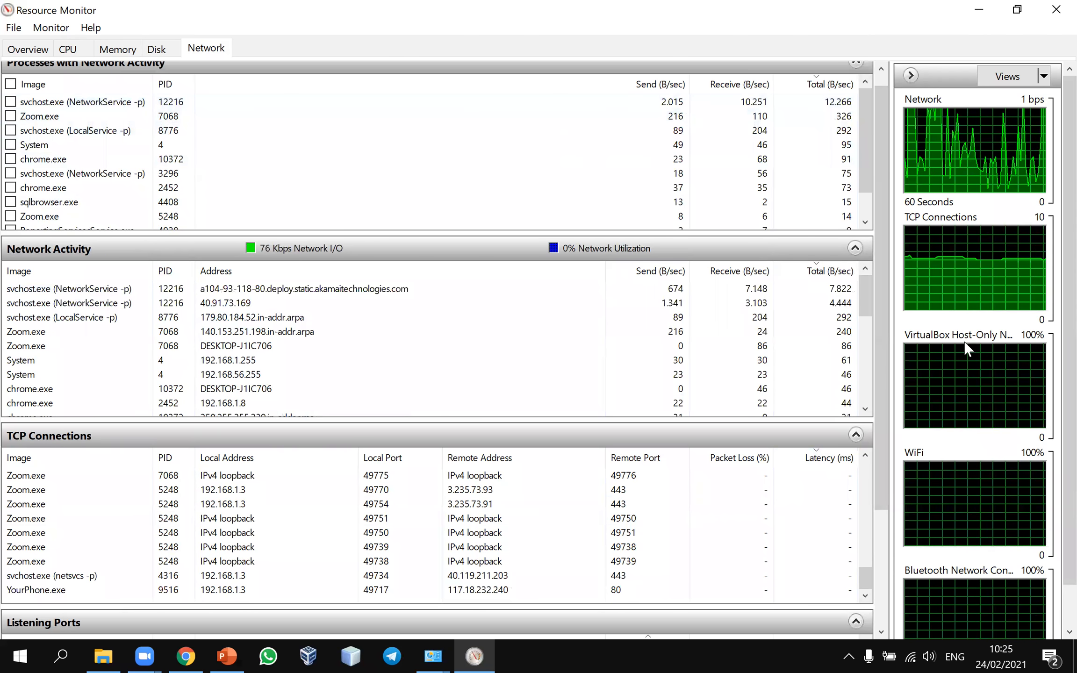
scroll(966, 340, "down", 3)
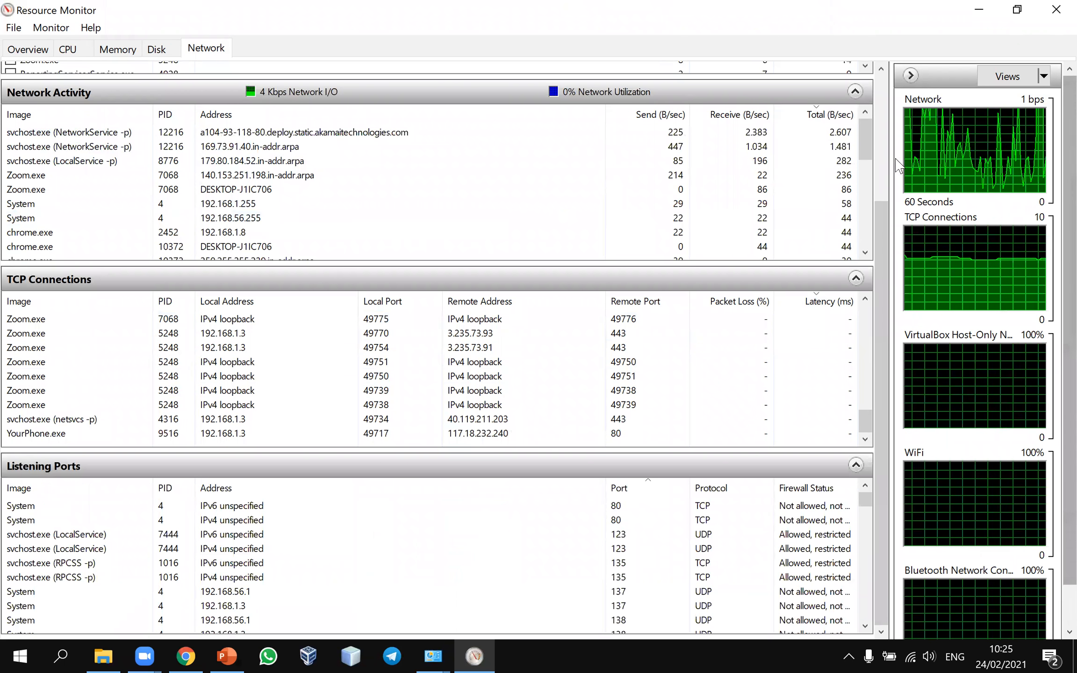
left_click(70, 49)
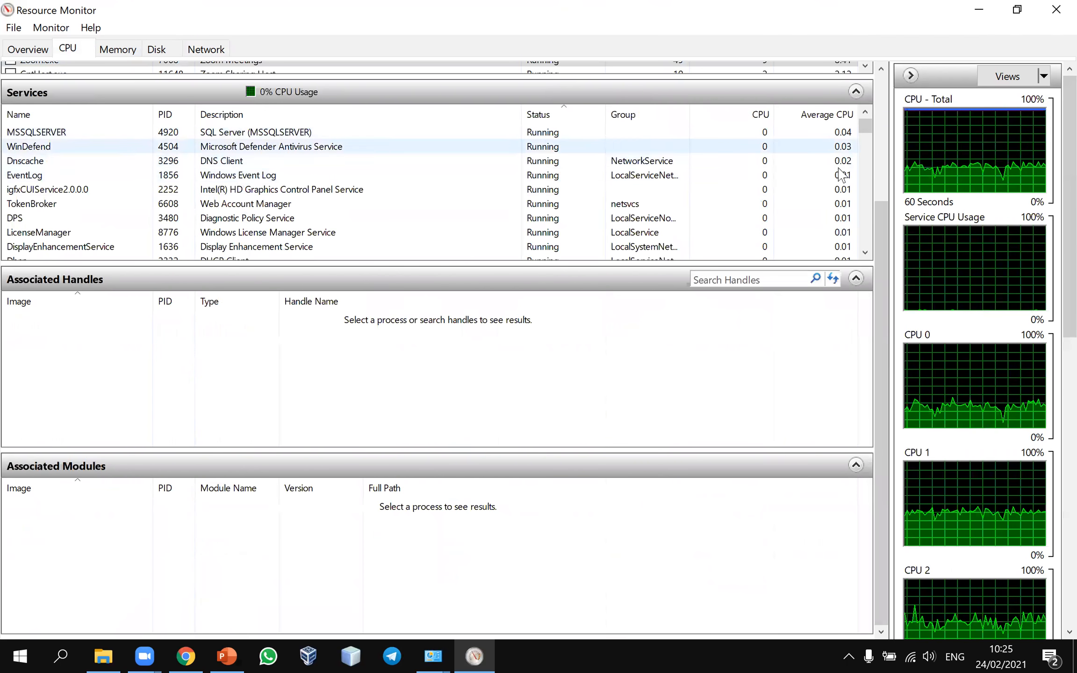
Step: Scroll the CPU graphs, view the Overview tab, then close Resource Monitor
scroll(953, 263, "down", 3)
scroll(956, 268, "down", 5)
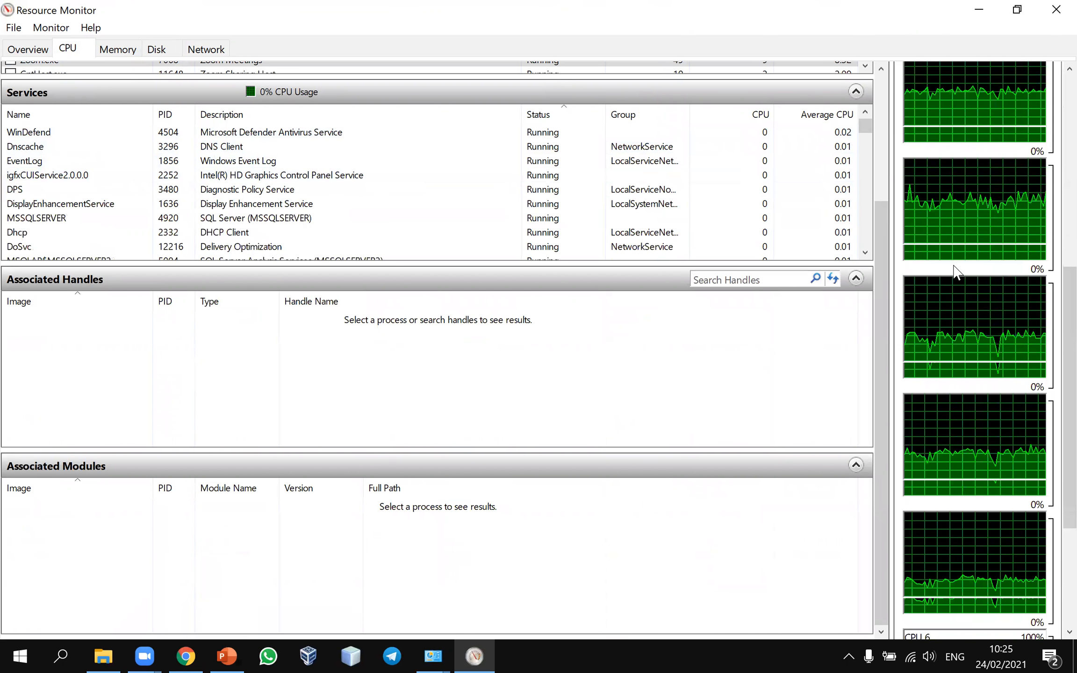
scroll(912, 280, "up", 5)
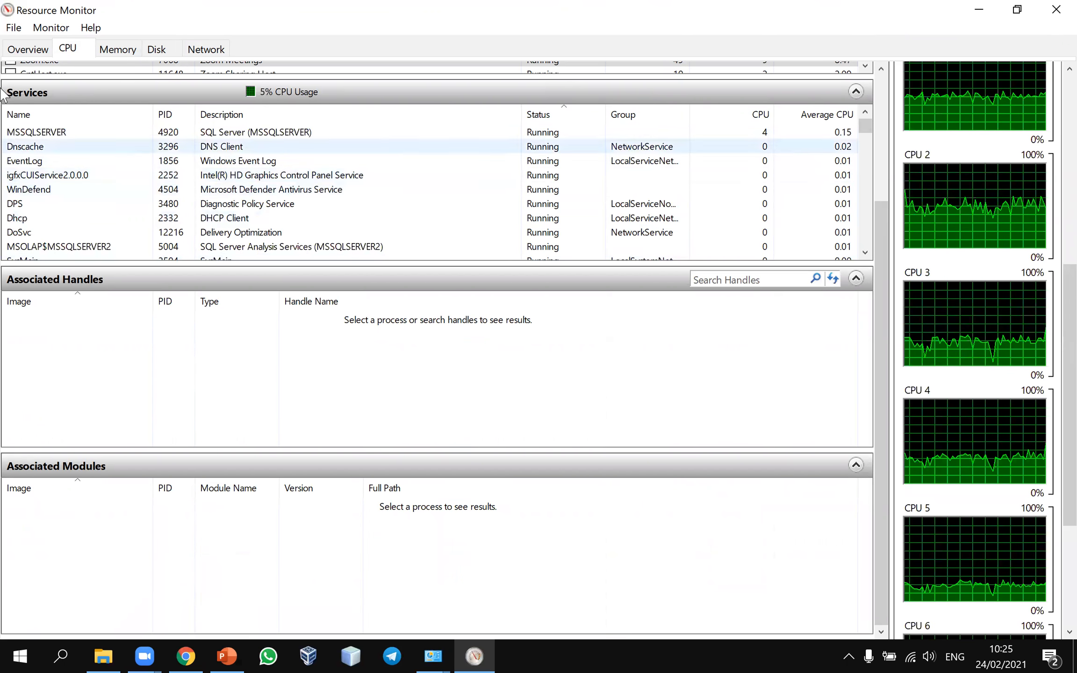
left_click(28, 48)
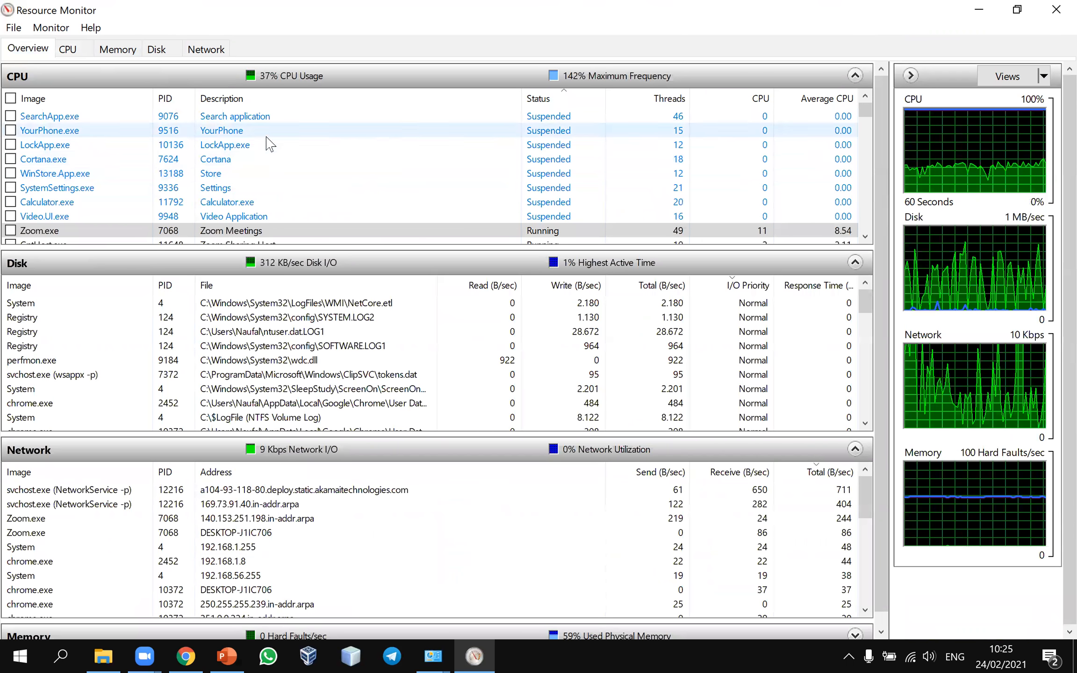
scroll(499, 256, "down", 1)
scroll(408, 258, "up", 1)
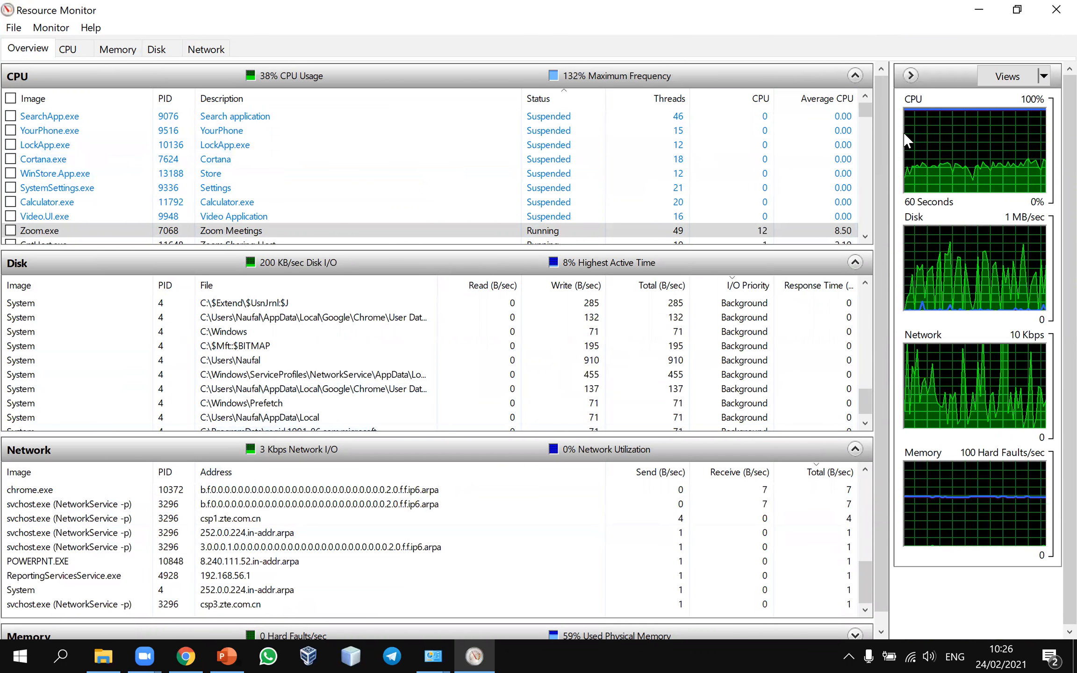
left_click(1056, 11)
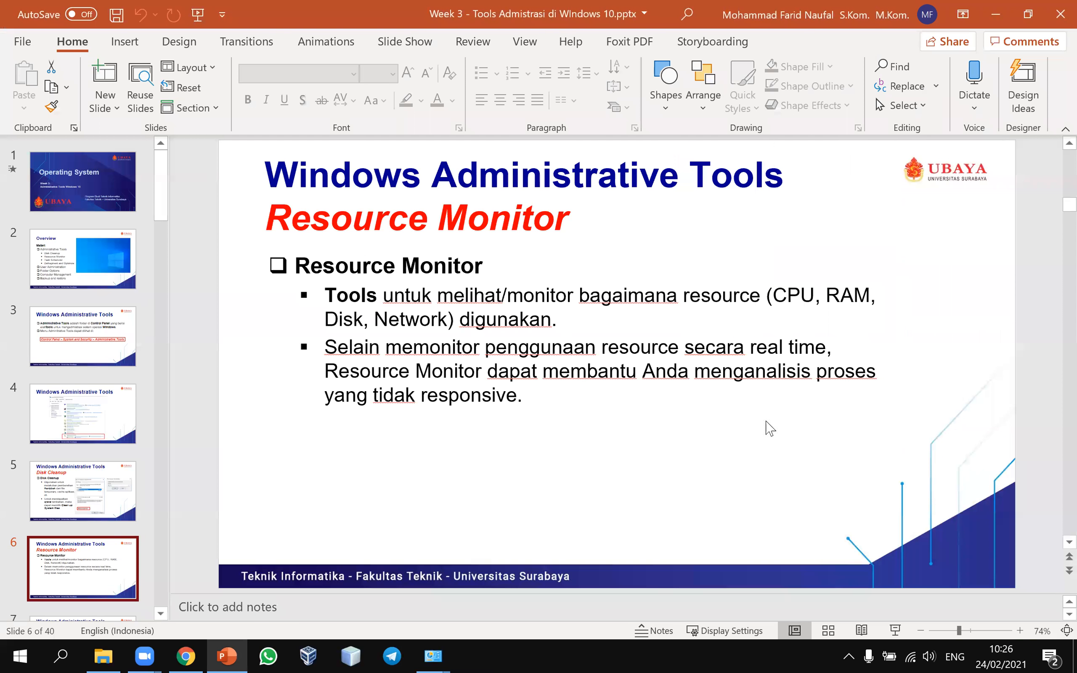
Step: Present the slides past the Resource Monitor screenshot to the Task Scheduler slide
left_click(896, 630)
left_click(638, 505)
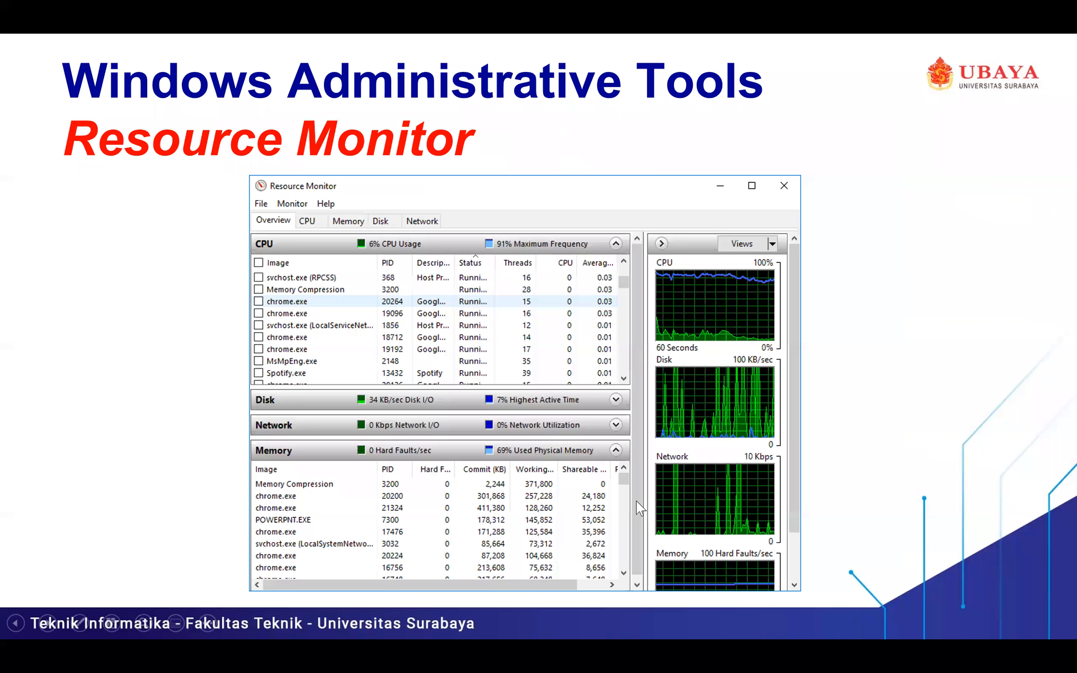
left_click(640, 507)
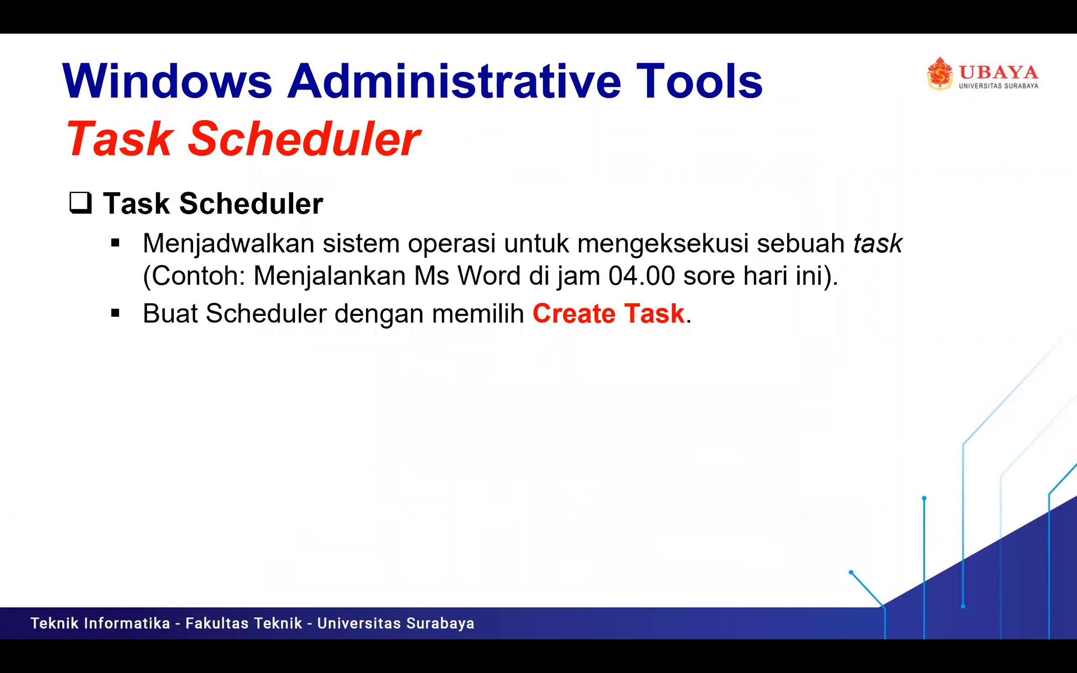
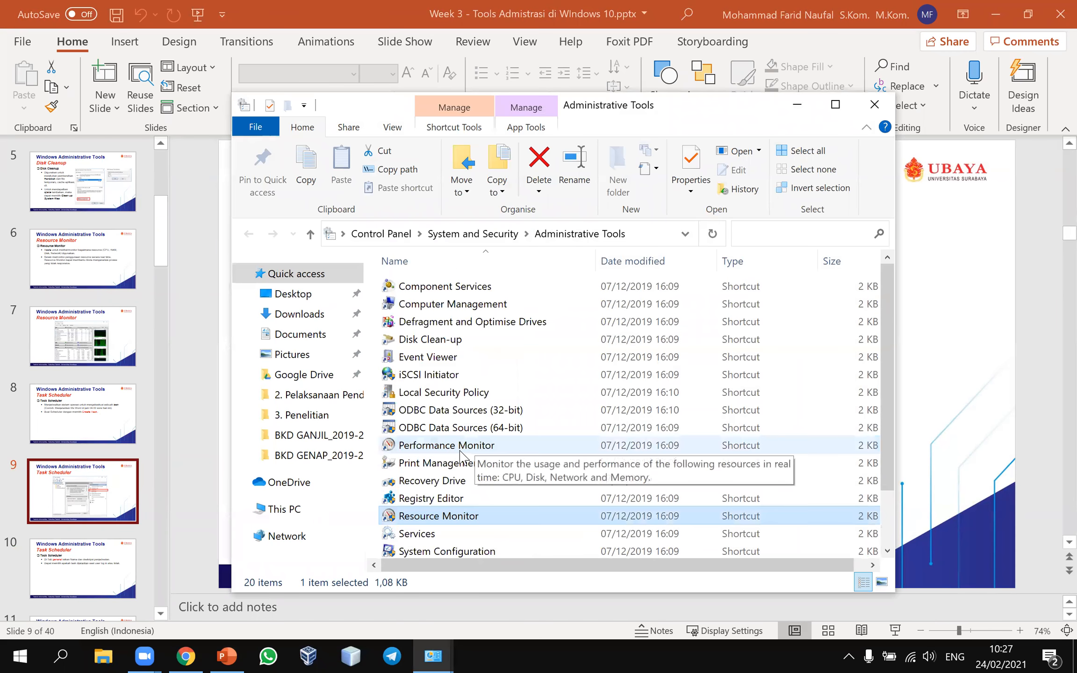
Step: Launch Task Scheduler, enlarge its window, begin a new task, then switch back to the slide deck
double_click(458, 515)
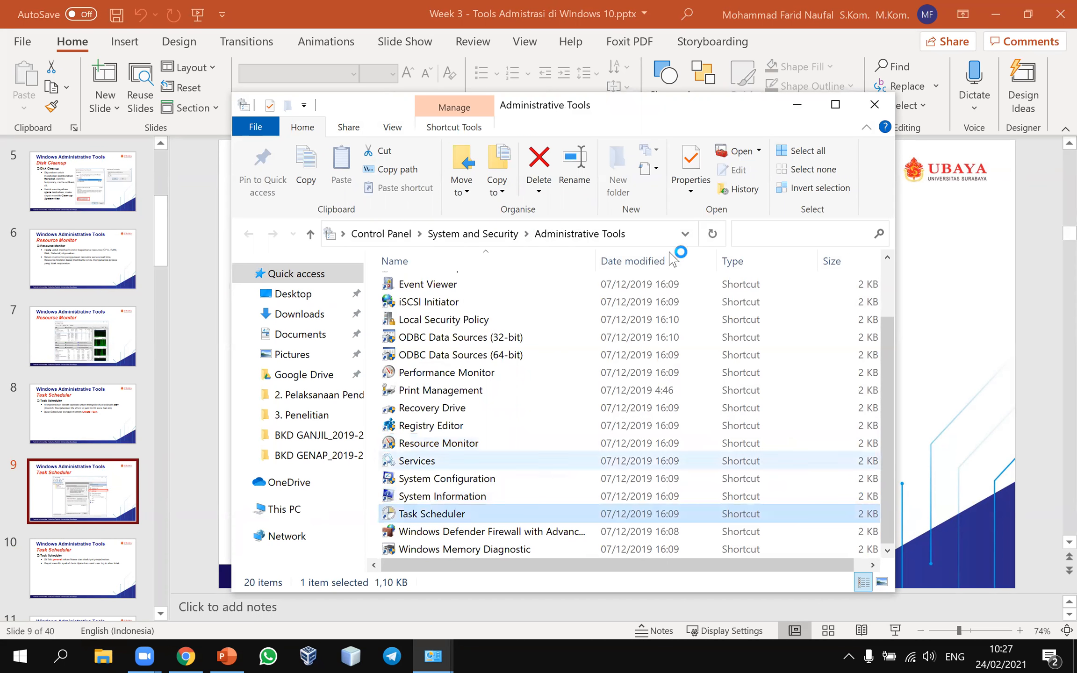
left_click(800, 106)
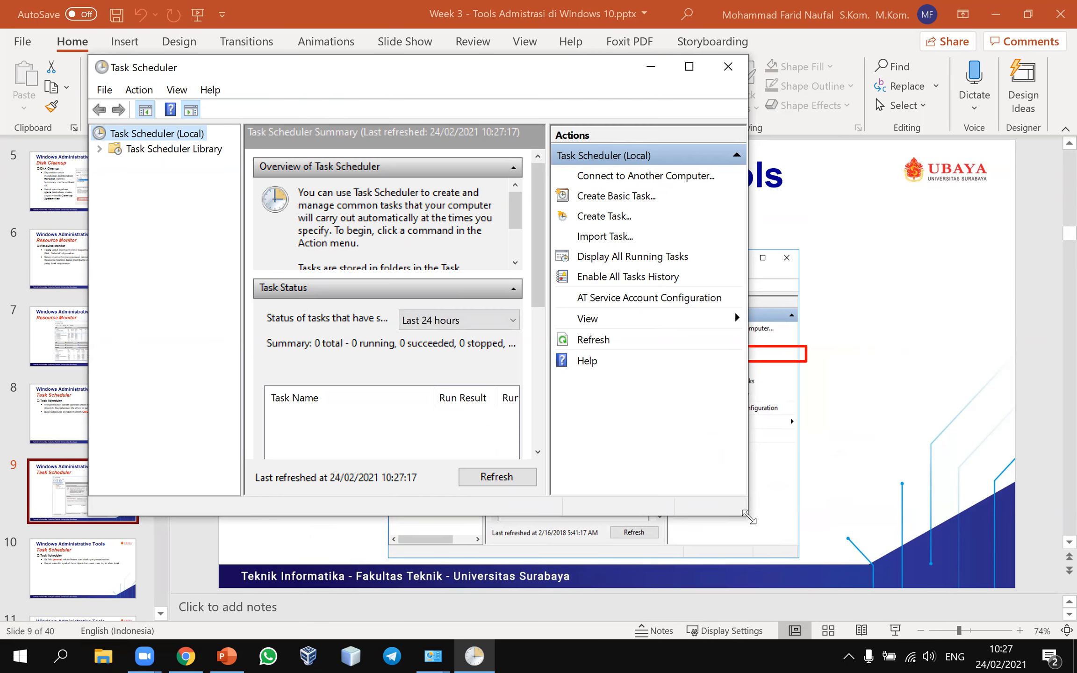
left_click_drag(748, 516, 860, 588)
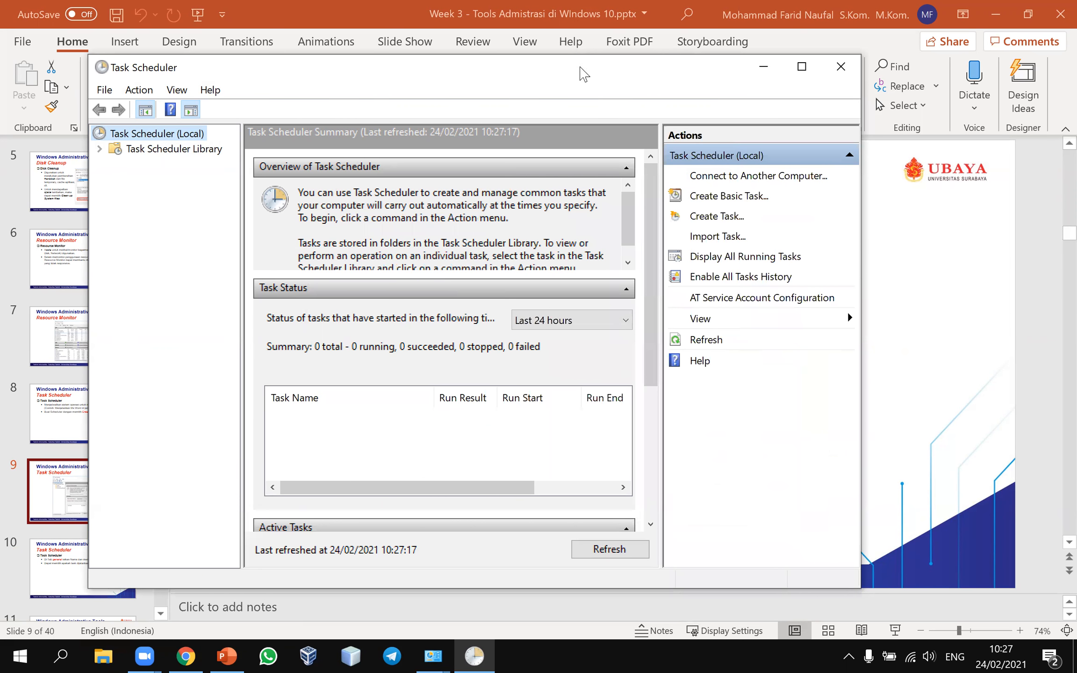
left_click_drag(579, 71, 548, 66)
left_click(700, 211)
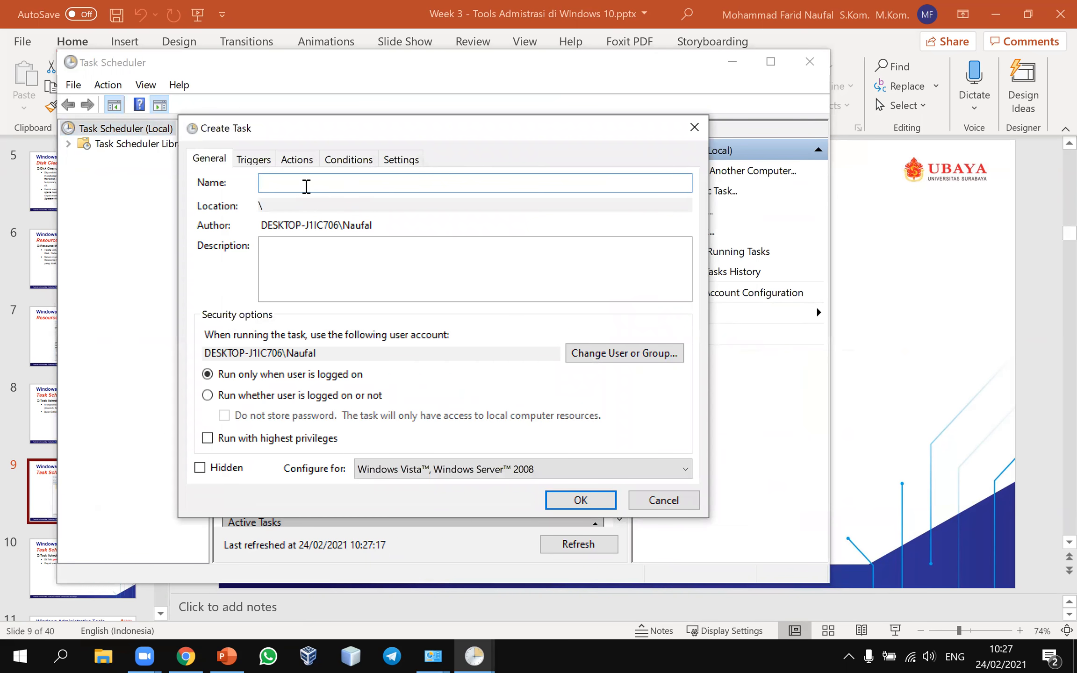
left_click(35, 582)
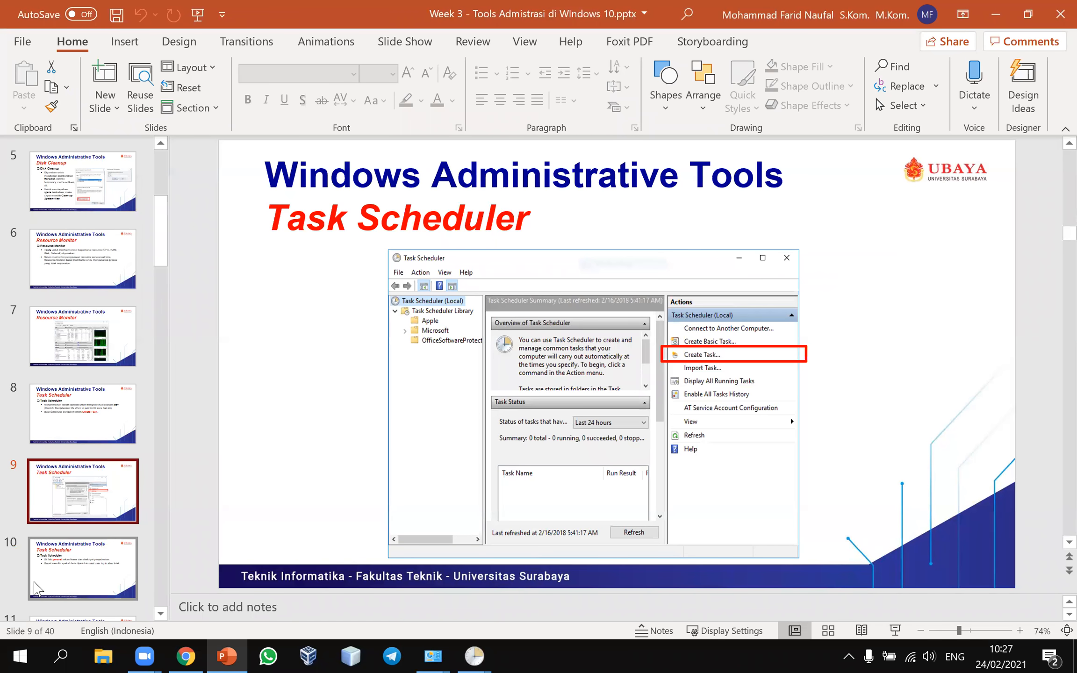
Step: Go from slide 10 on general settings to slide 11 with the example task settings
left_click(35, 589)
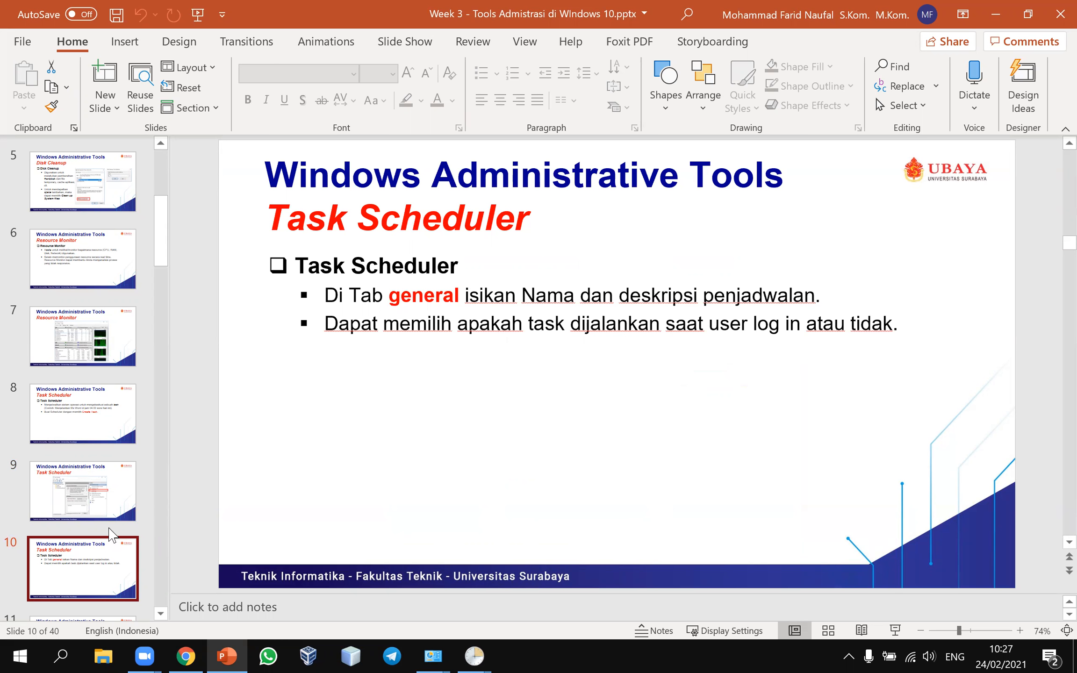
scroll(109, 533, "down", 2)
left_click(91, 498)
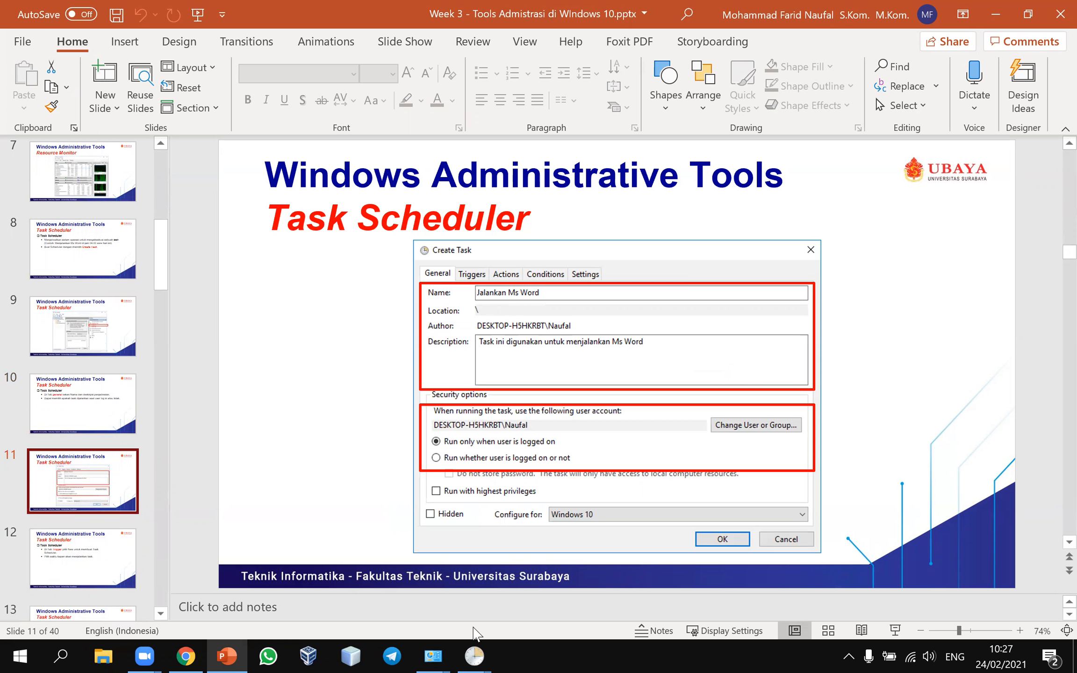
Step: Name the new task 'Jalankan Ms Word' and enter a description about launching Ms Word
mouse_move(474, 656)
left_click(522, 627)
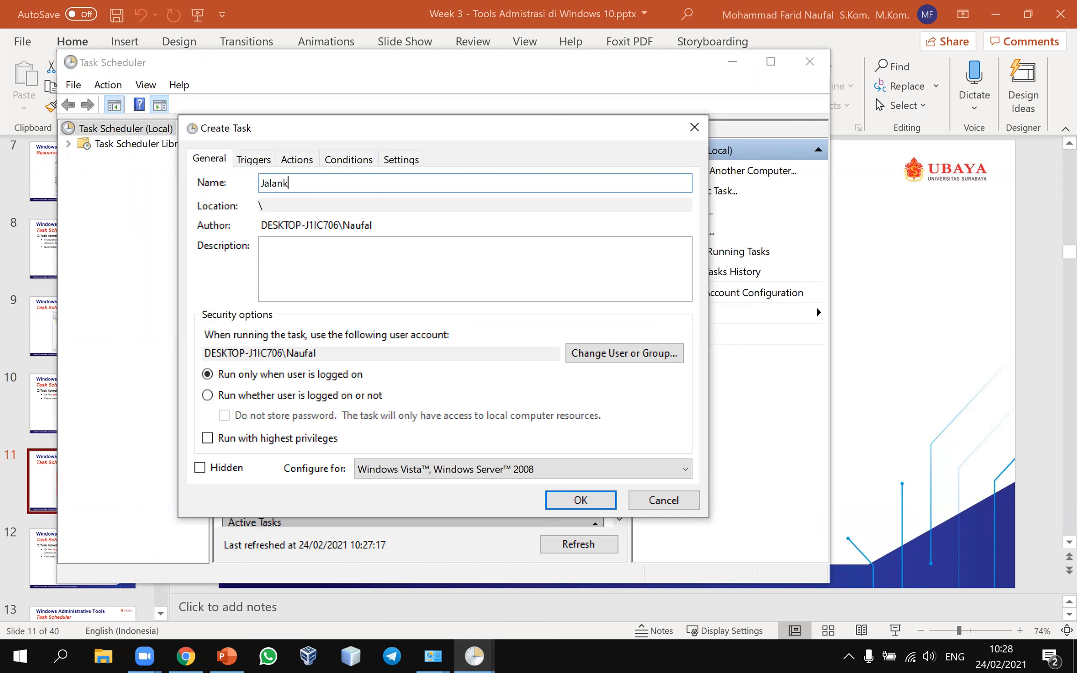
type("Jalankan Ms Word")
left_click(346, 292)
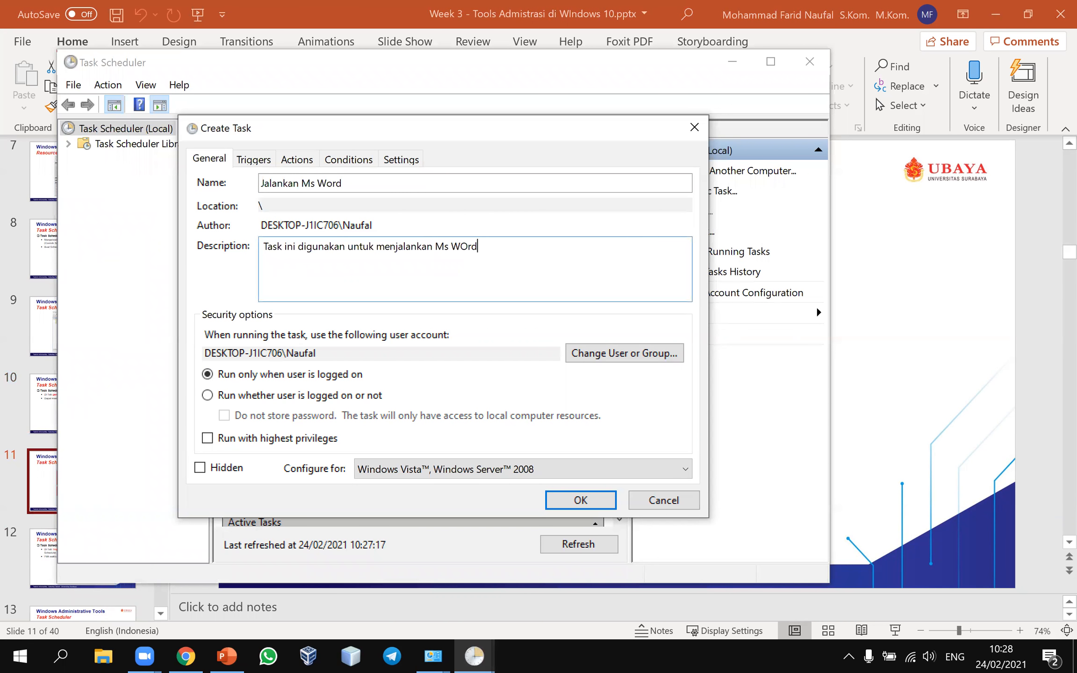
type("rd")
Step: Check the slide's example settings, set Configure for to Windows 10, and view the Triggers tab
left_click(886, 531)
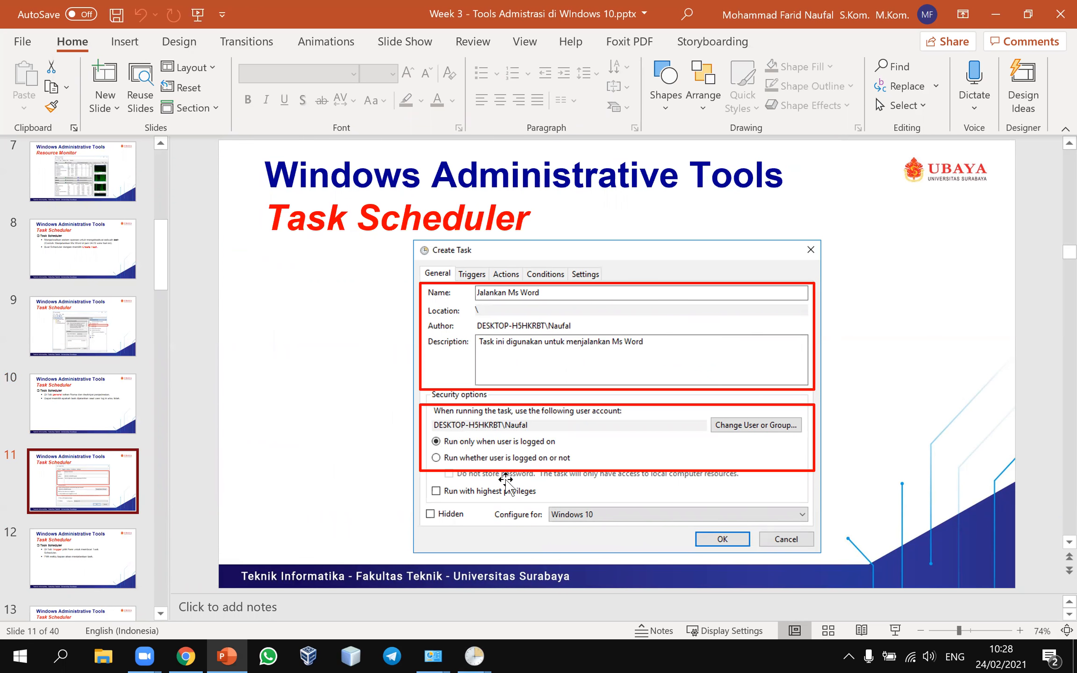
mouse_move(474, 656)
left_click(553, 626)
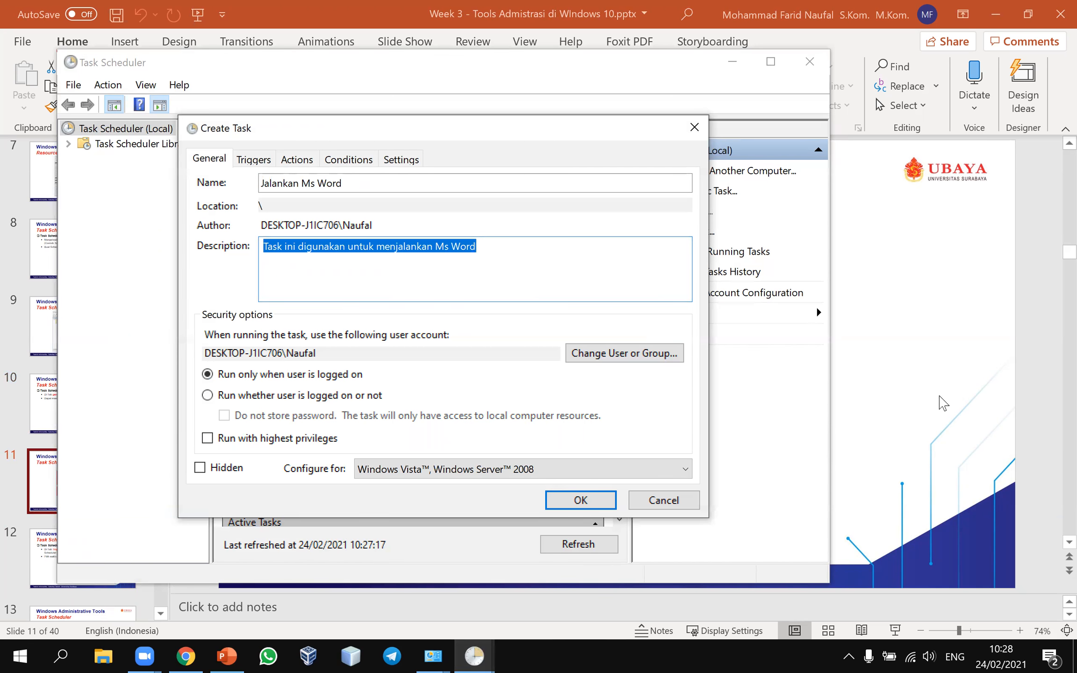
left_click(940, 402)
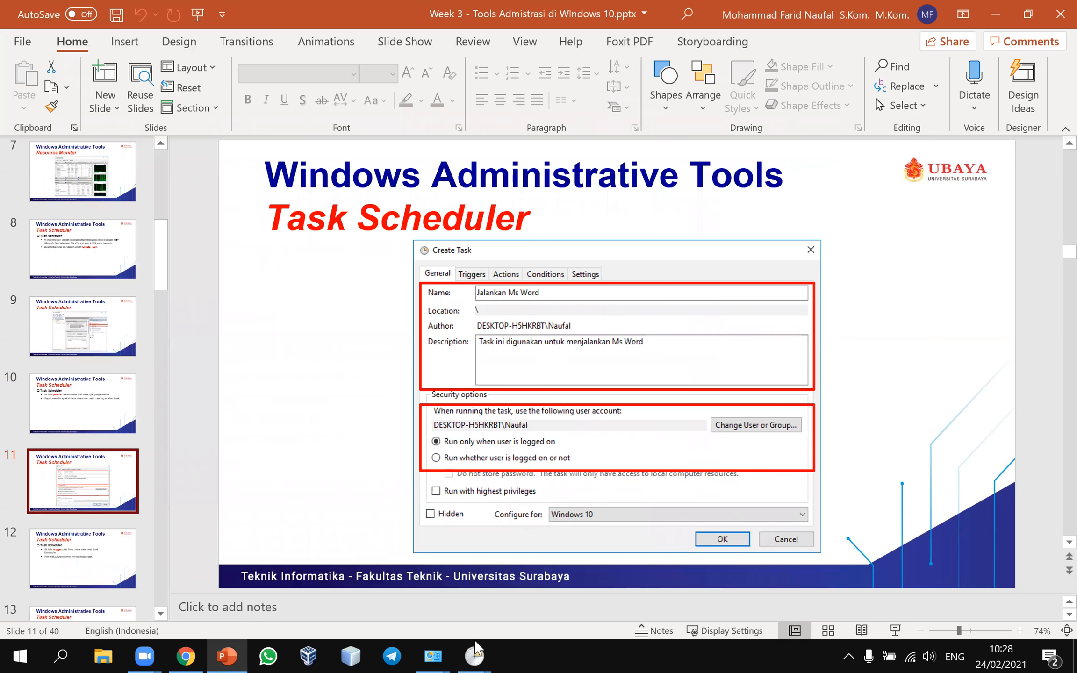
mouse_move(474, 656)
left_click(568, 558)
left_click(519, 470)
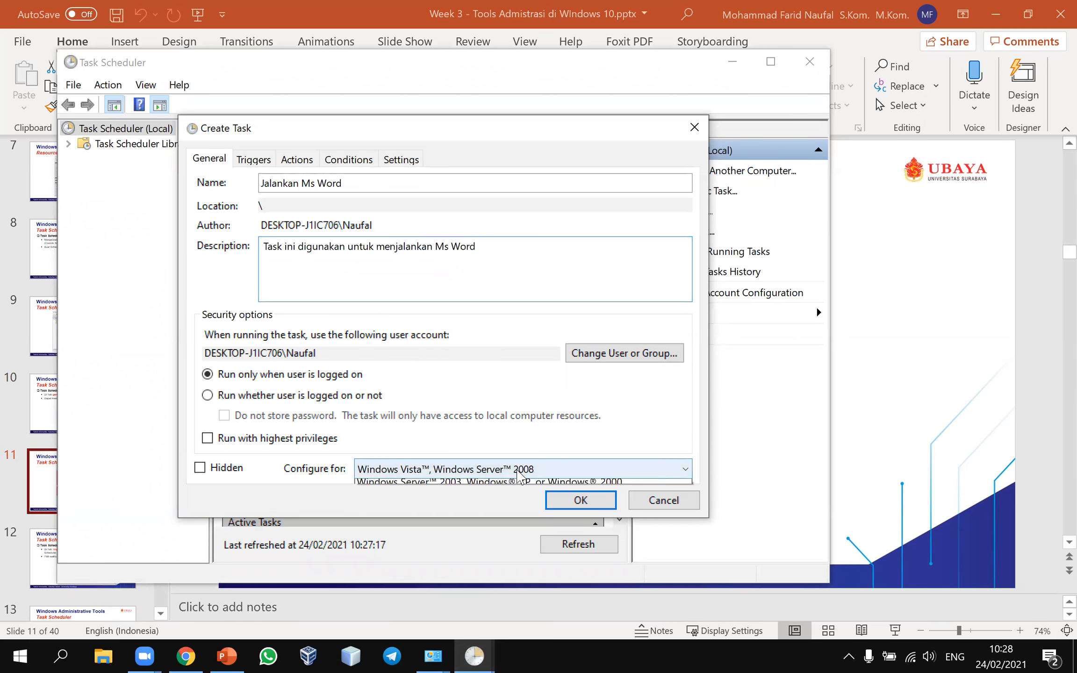
left_click(498, 486)
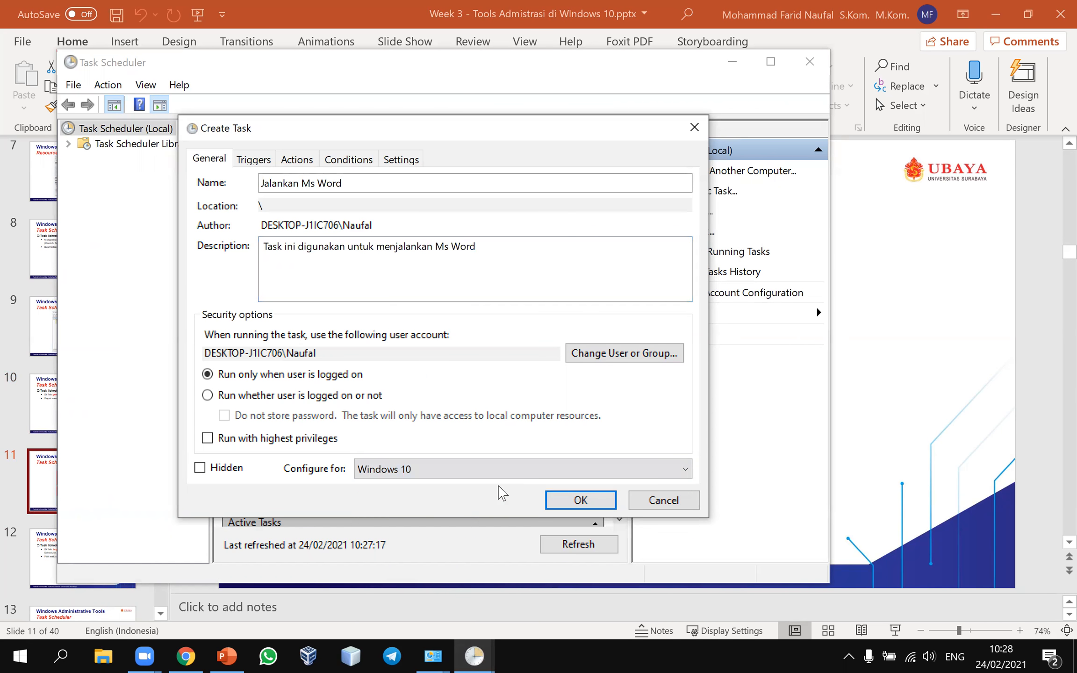
left_click(251, 160)
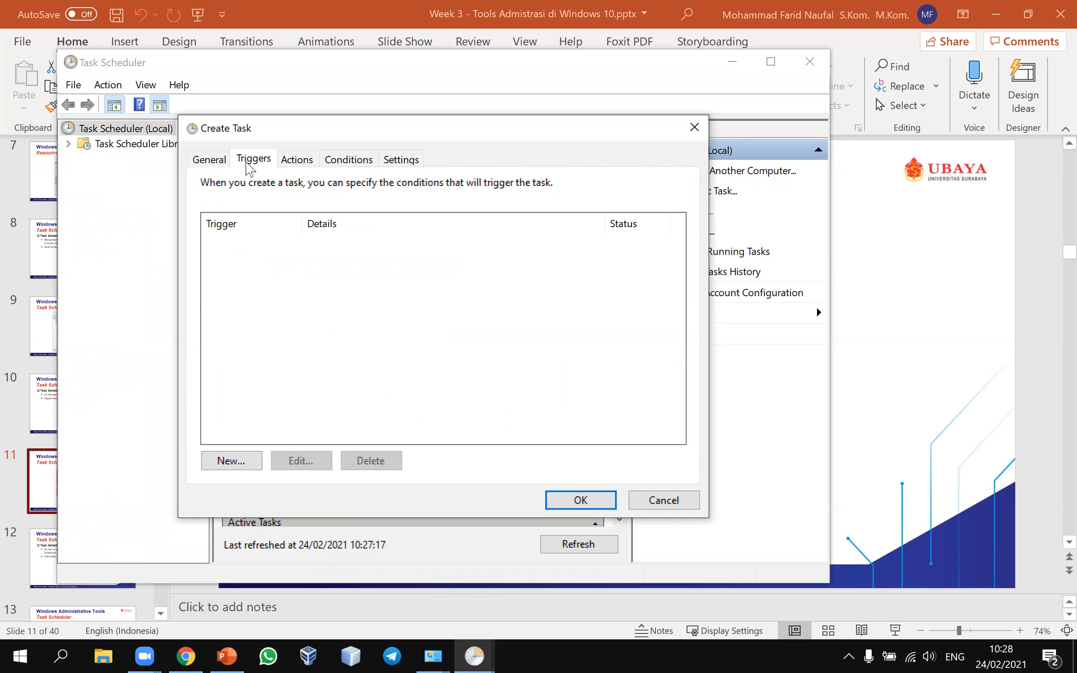
Step: Show slide 12 on the Trigger tab, then return to the task and begin adding a trigger
left_click(917, 305)
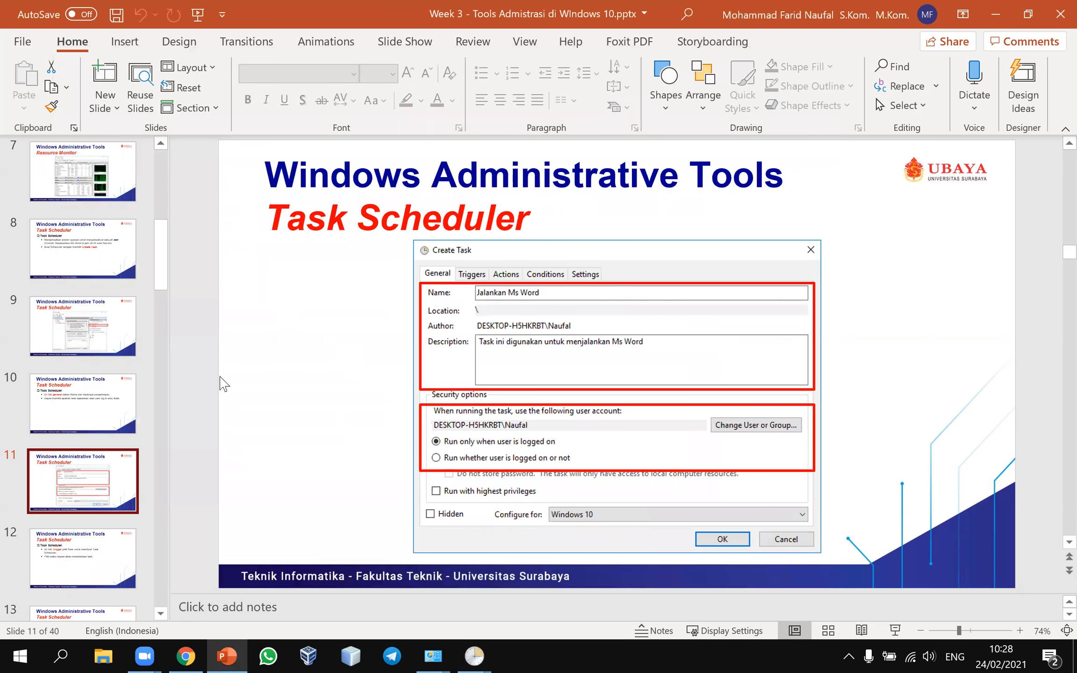
left_click(103, 542)
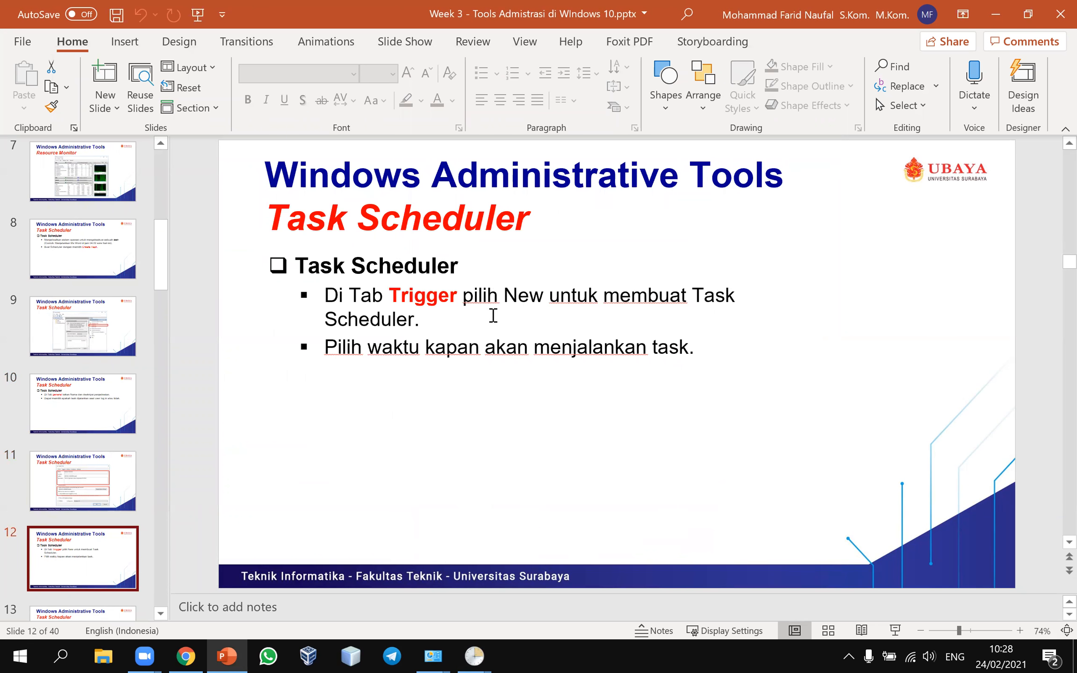
mouse_move(474, 655)
left_click(575, 607)
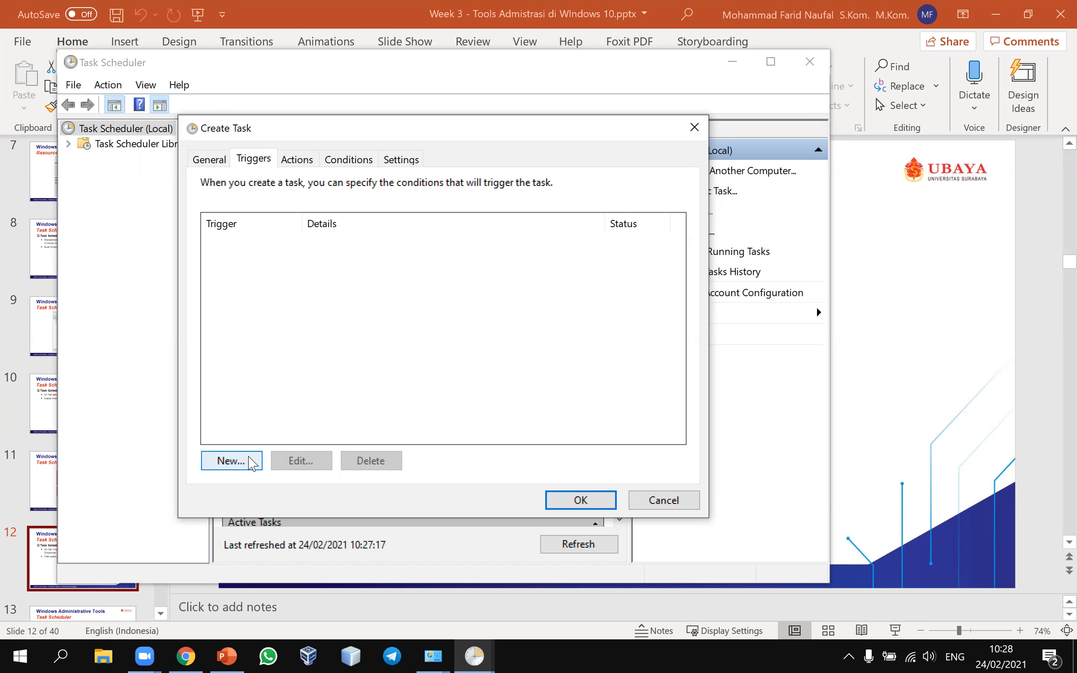
left_click(244, 466)
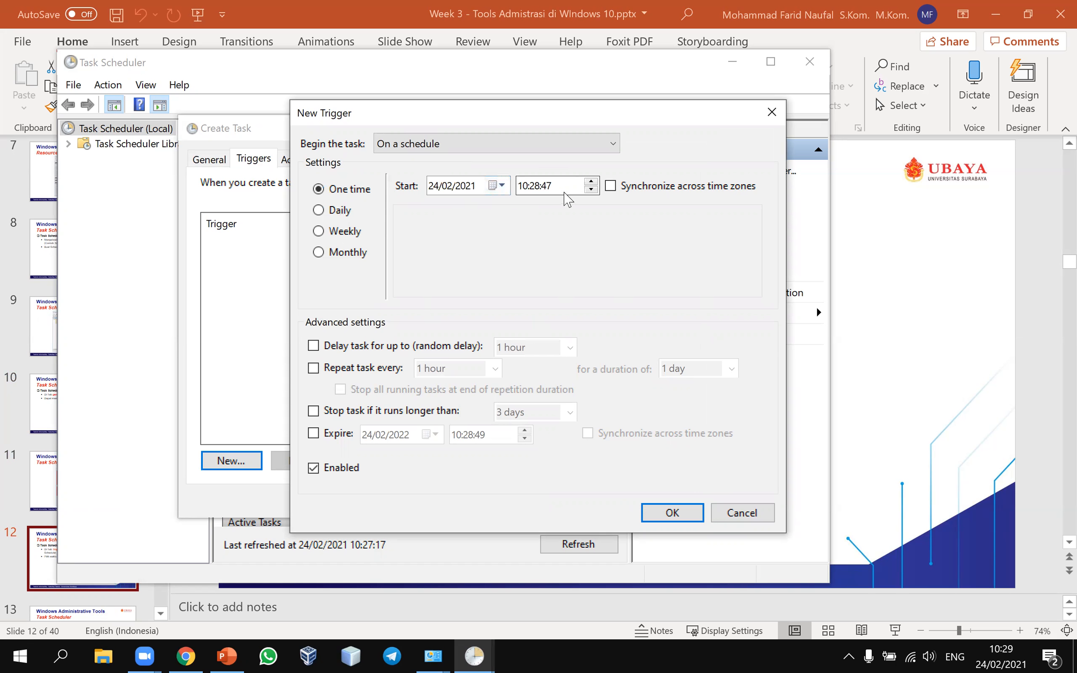
Step: Change the one-time trigger's start time to 10:38:47 on 24/02/2021
left_click(569, 184)
left_click(535, 186)
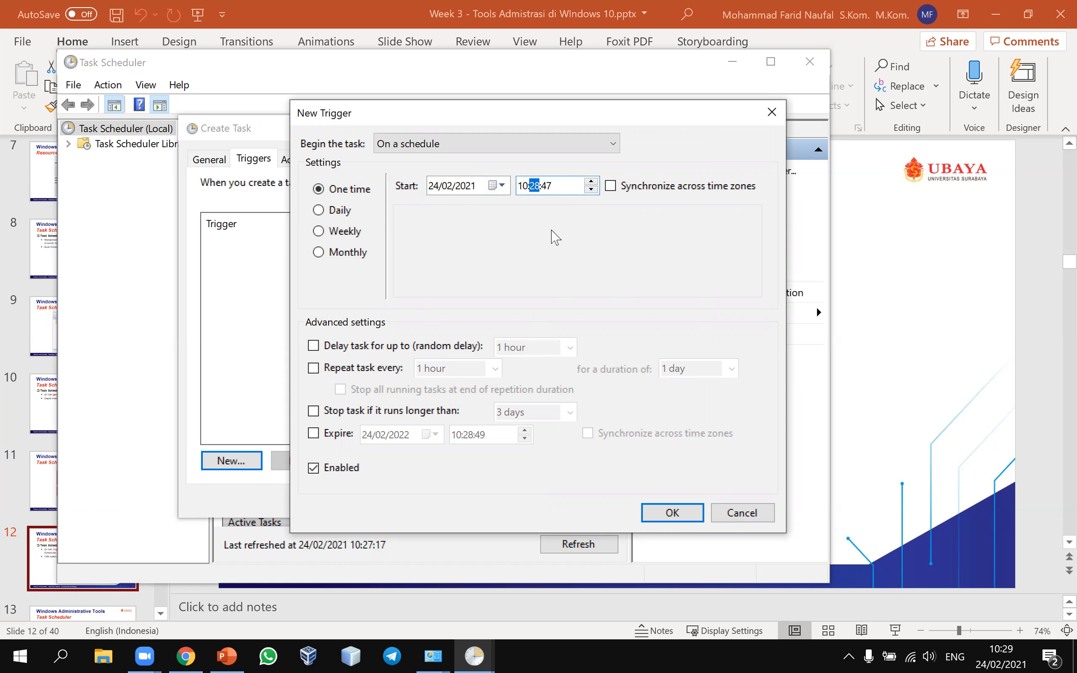
left_click(562, 188)
Step: Advance the deck to slide 14 on task actions, then return to the trigger settings
left_click(1010, 416)
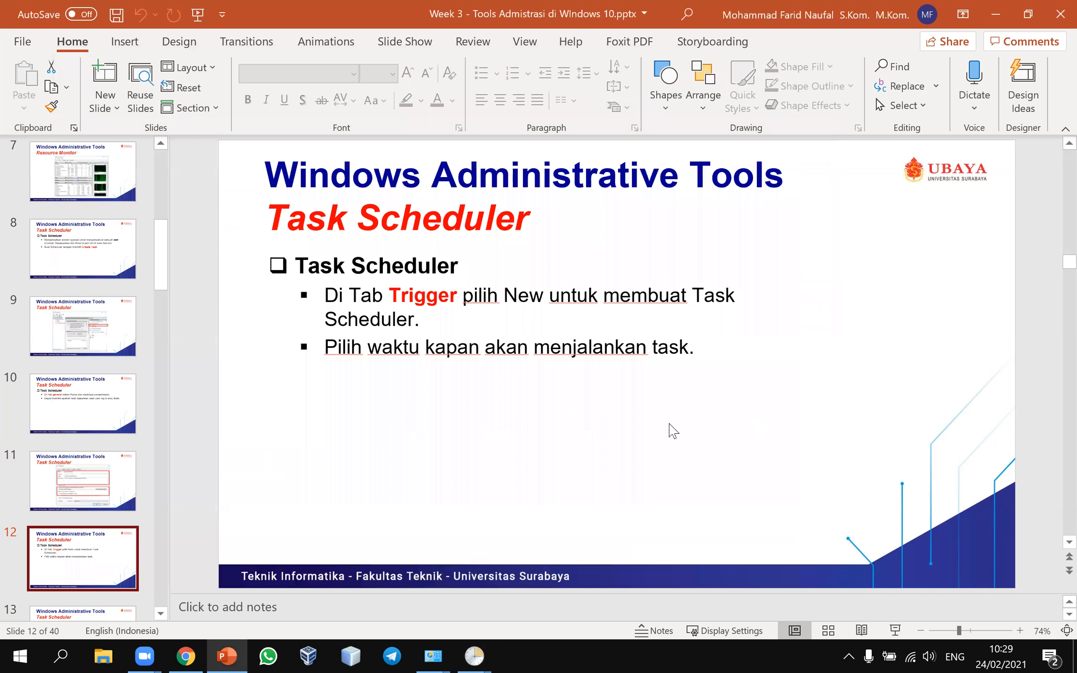
key("Down")
left_click(82, 557)
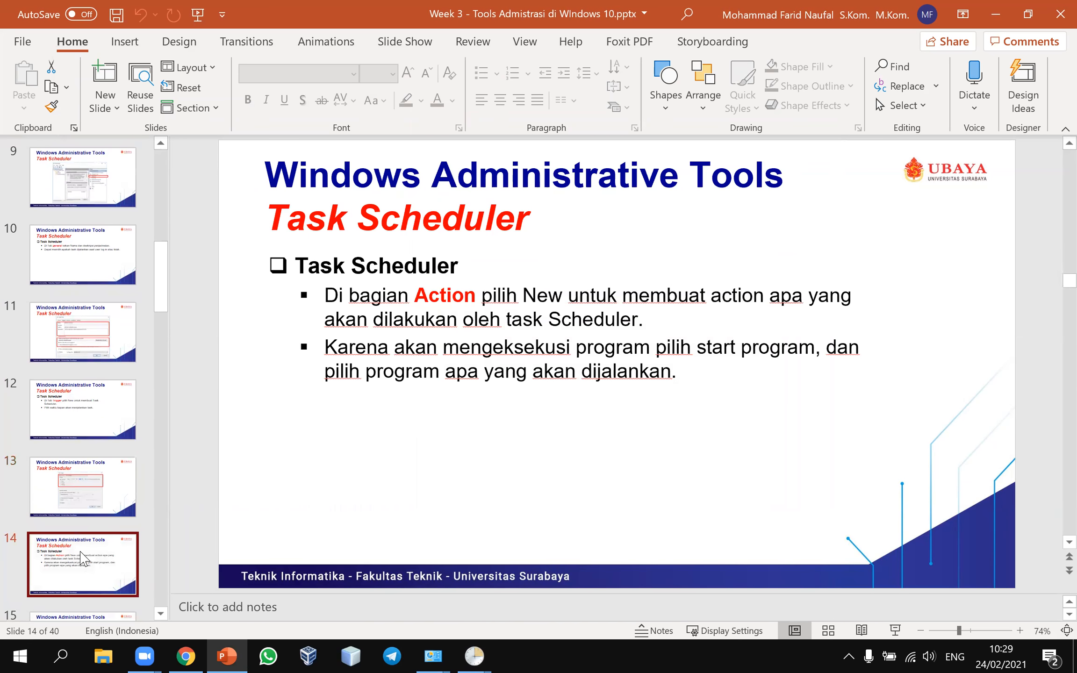
mouse_move(474, 656)
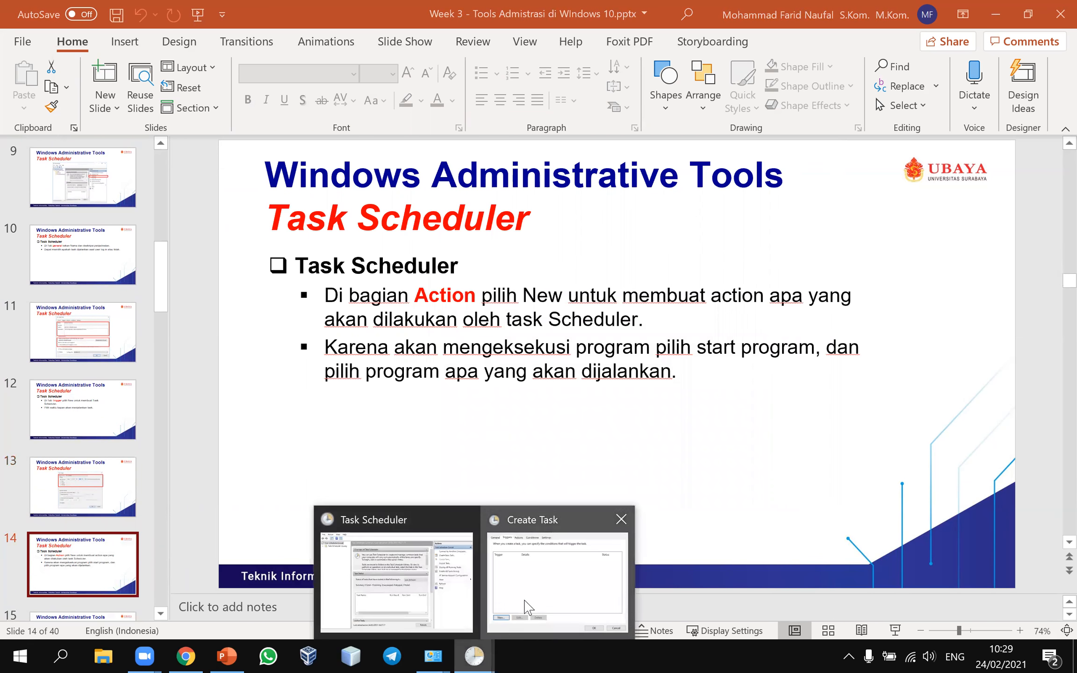
left_click(526, 608)
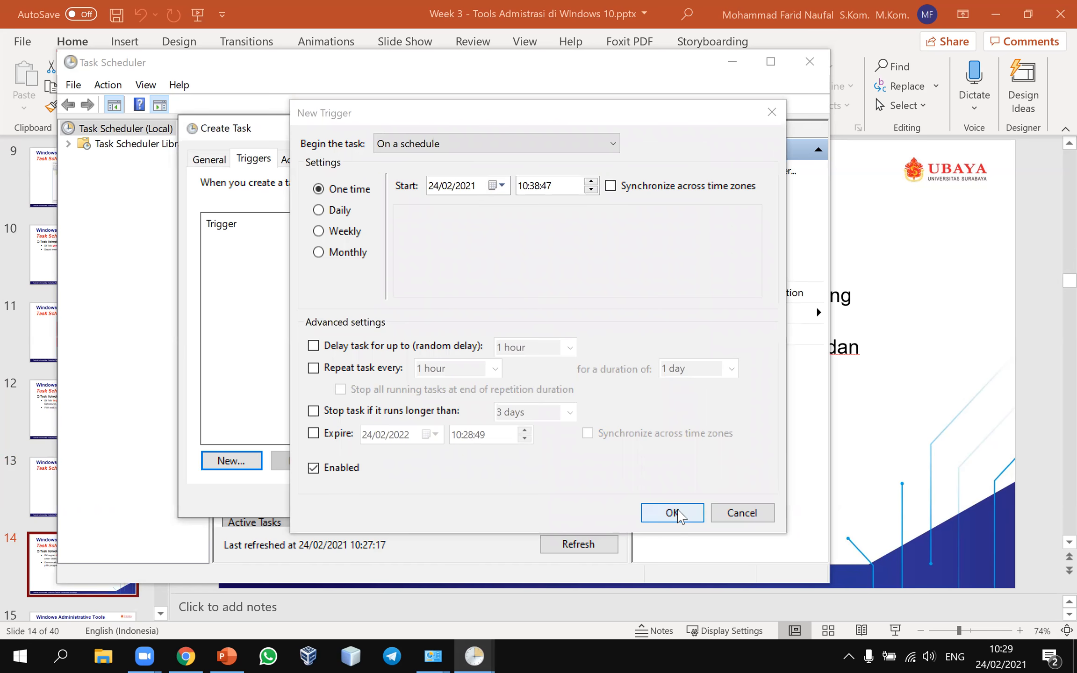
Step: Confirm the 10:38 one-time trigger, add a Start a program action, and browse for its program
left_click(677, 513)
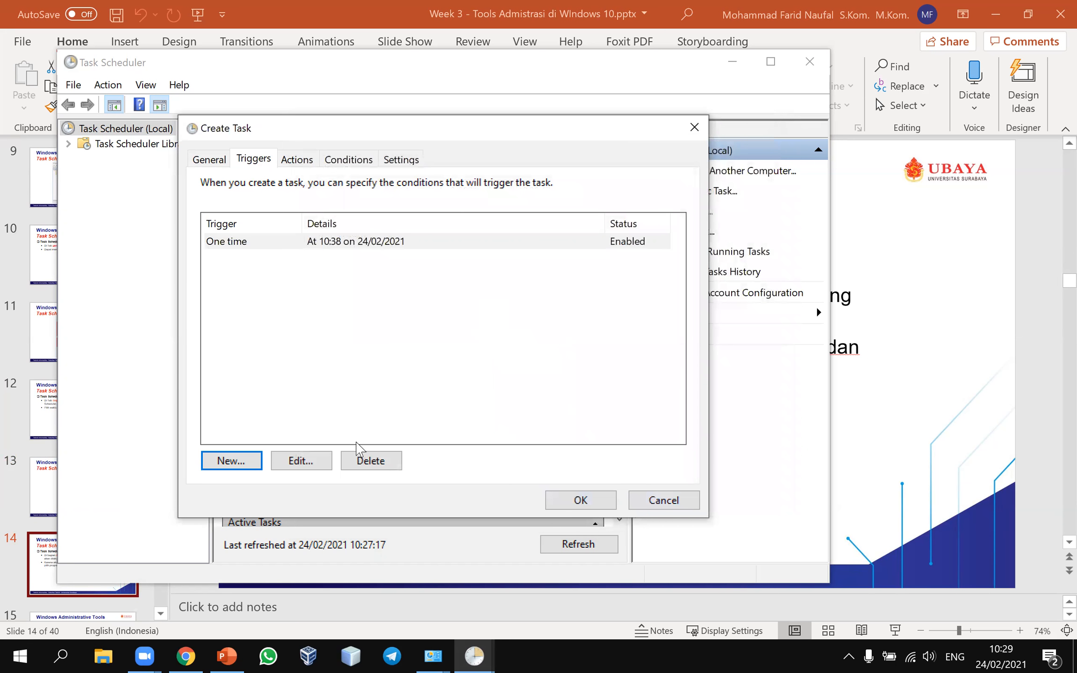
left_click(581, 500)
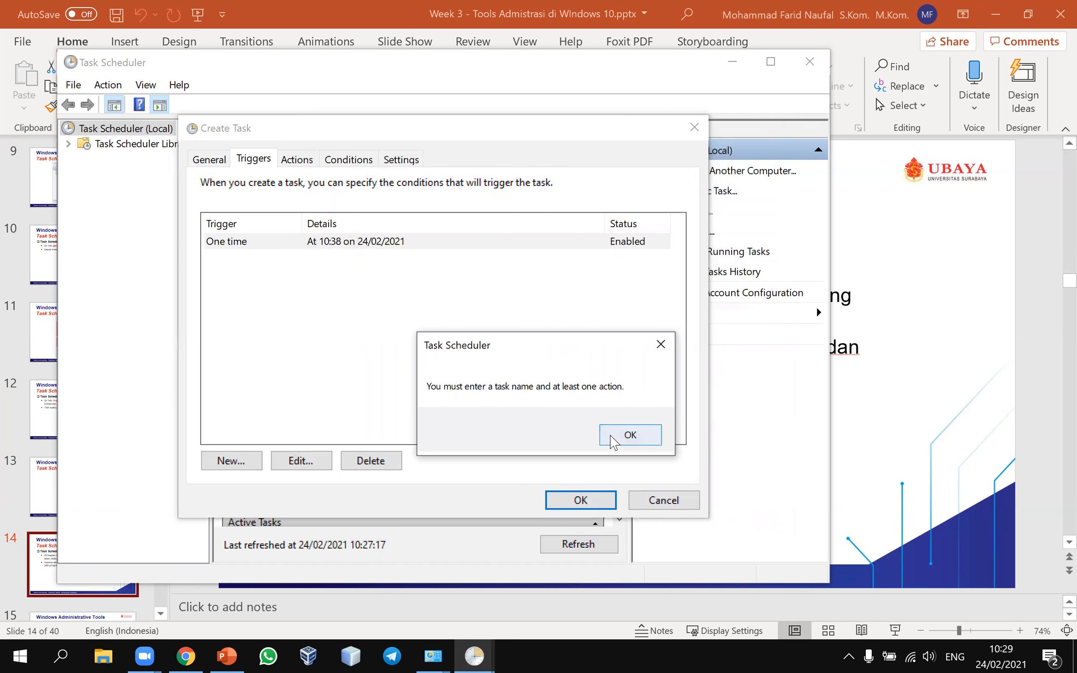
left_click(610, 435)
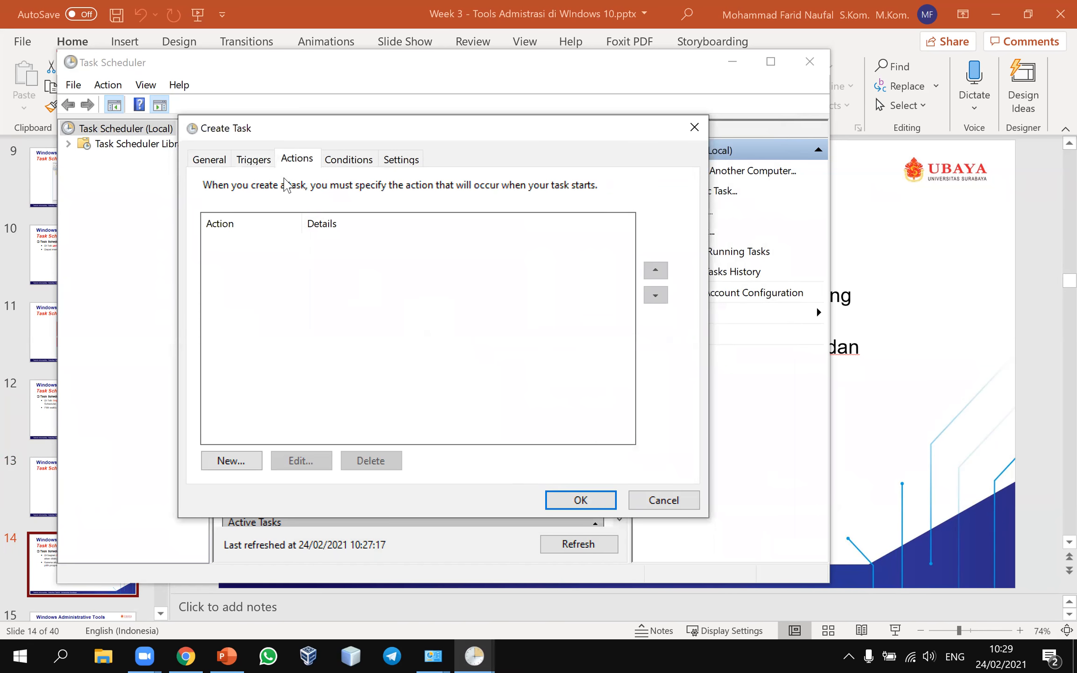
left_click(226, 462)
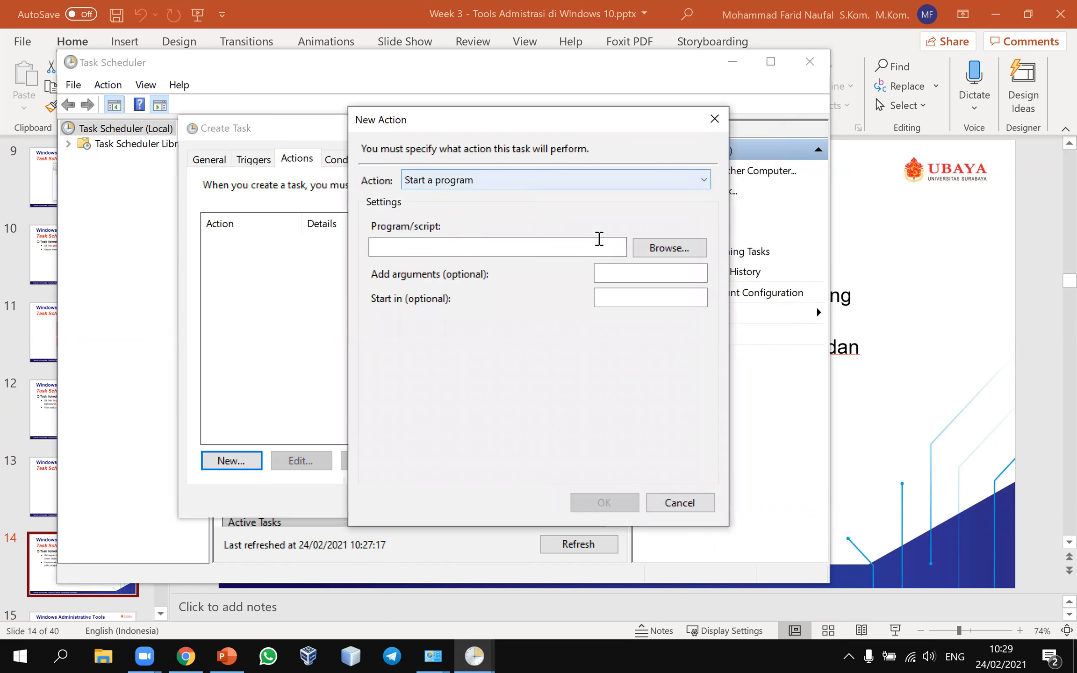
left_click(640, 254)
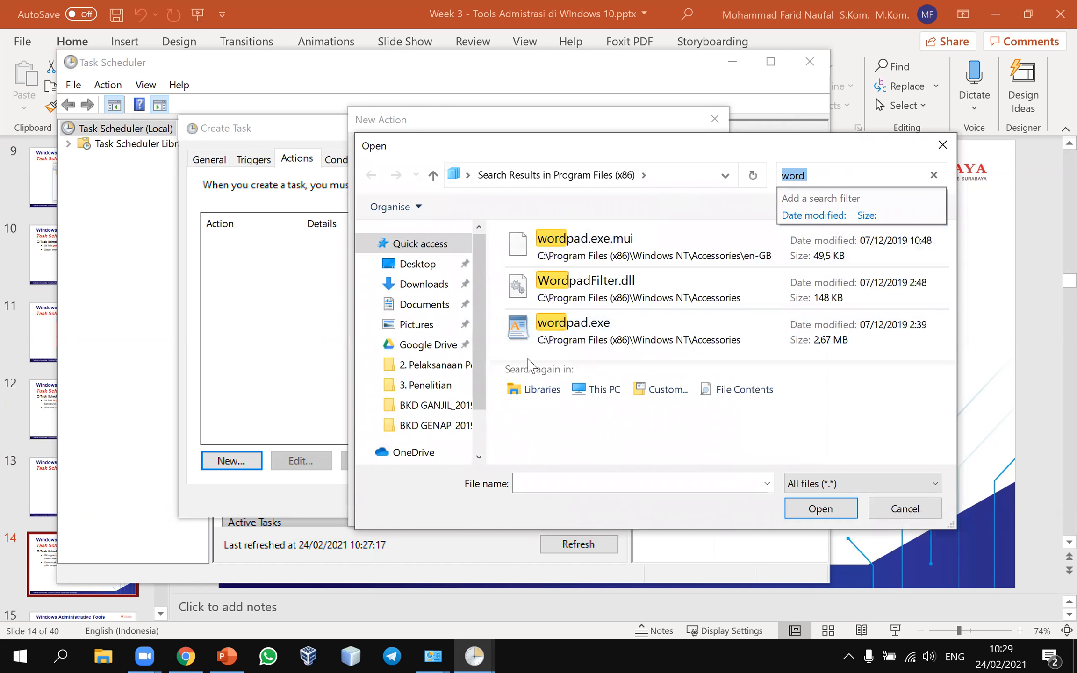
left_click(822, 175)
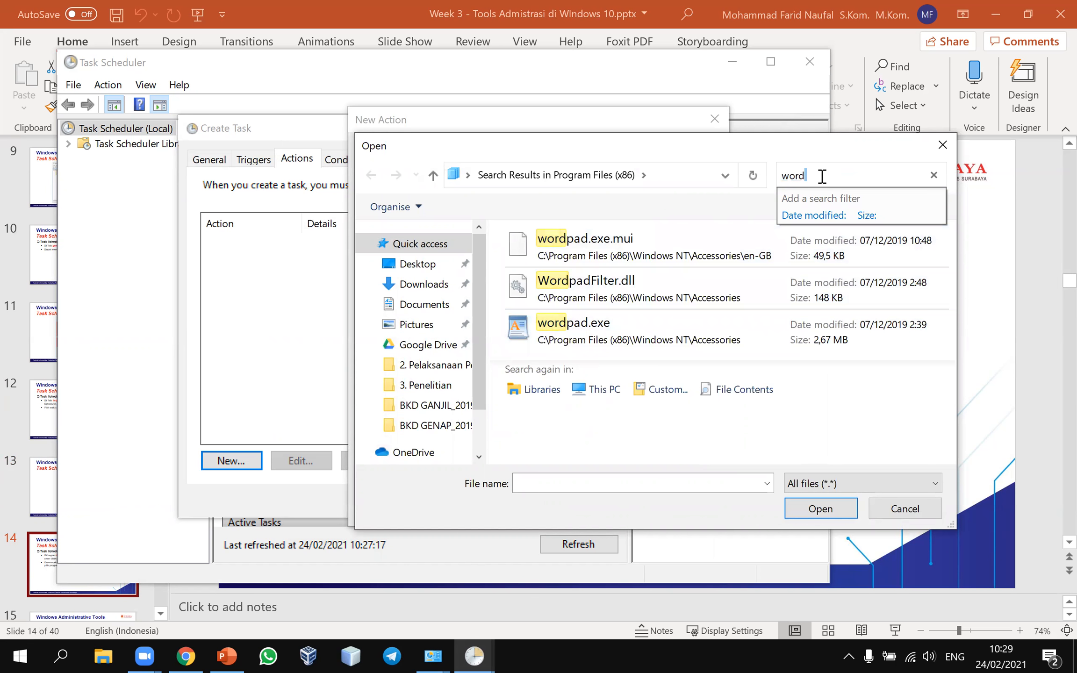
Step: Search 'word', then look for Word in C:\Program Files\Microsoft Office
key("BackSpace")
key("BackSpace")
type("word")
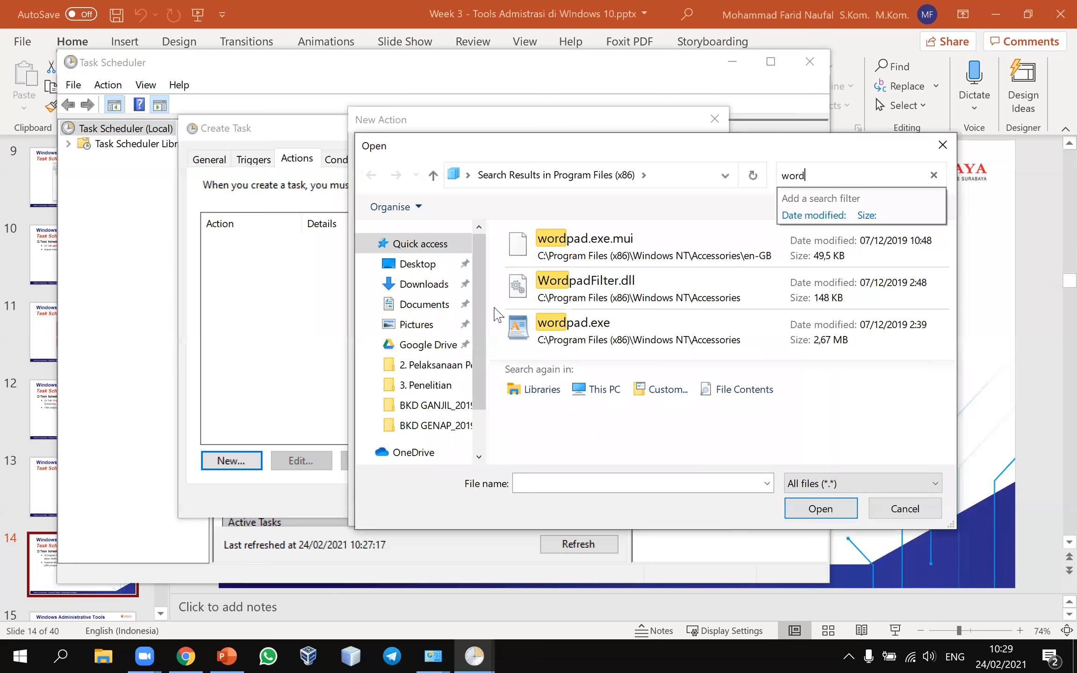
scroll(474, 432, "down", 2)
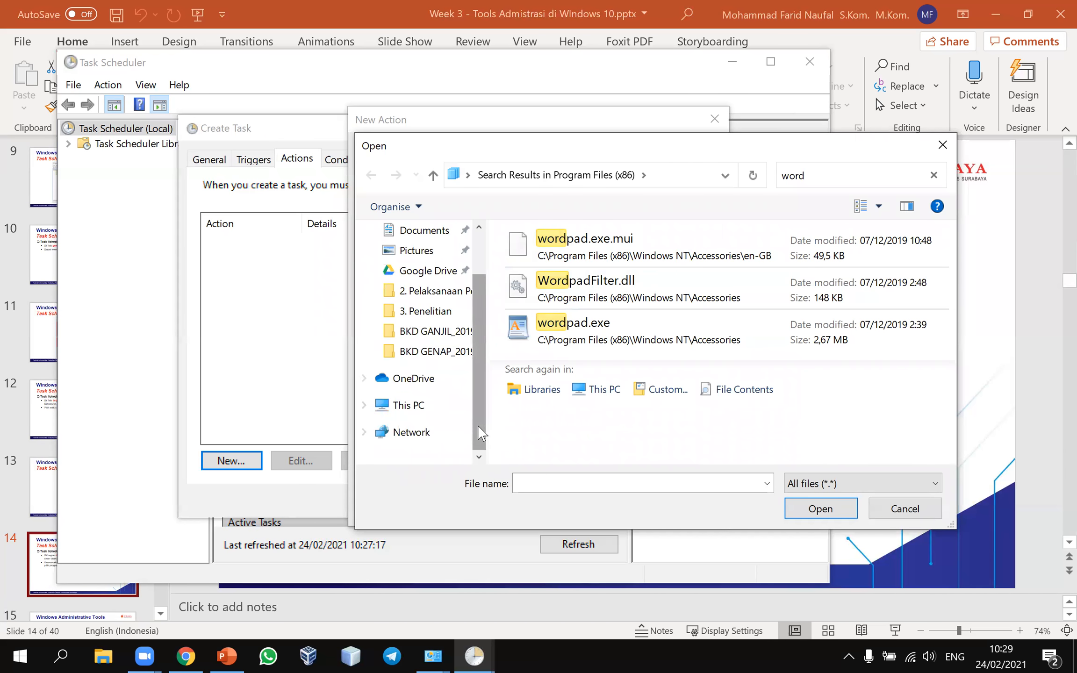
left_click(407, 405)
scroll(566, 374, "down", 1)
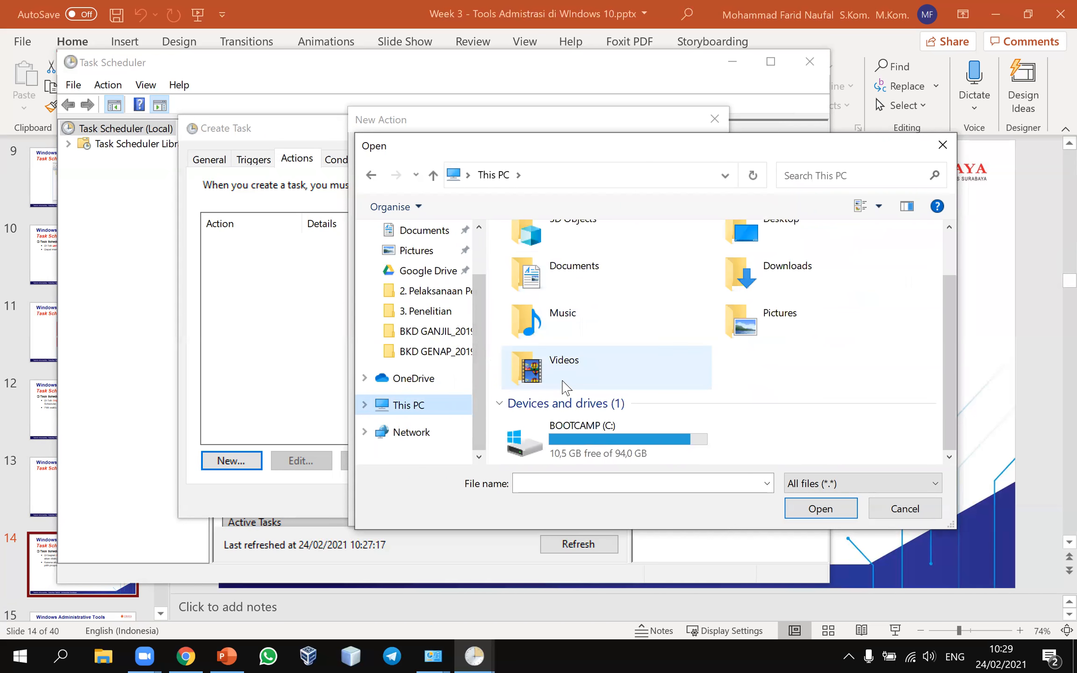
double_click(568, 435)
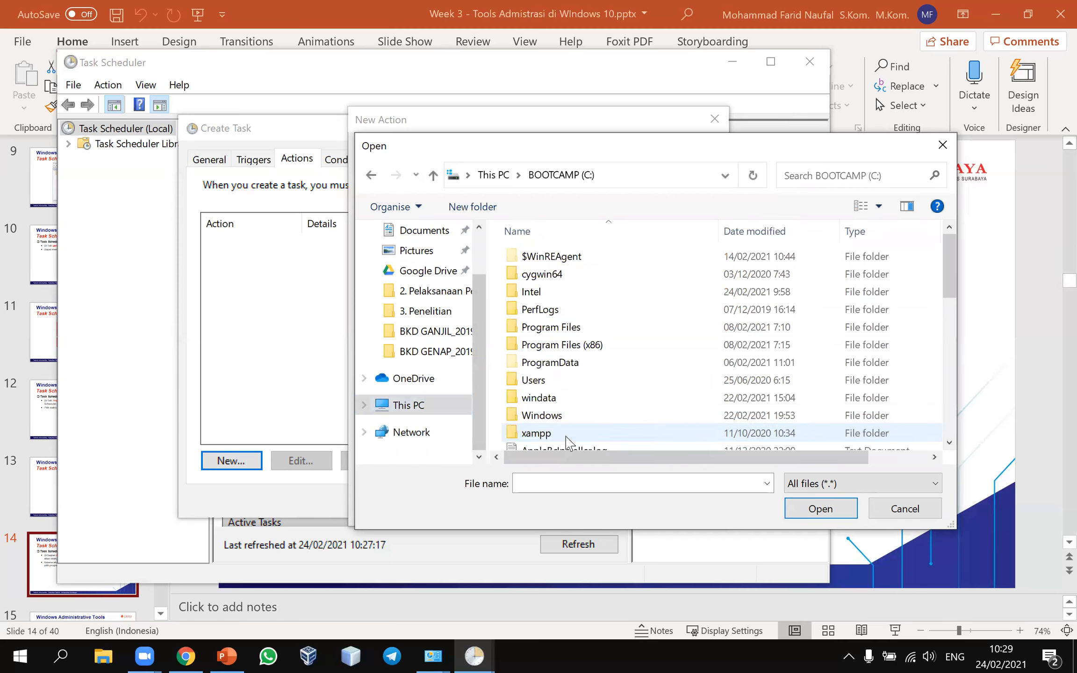
double_click(567, 331)
scroll(591, 332, "down", 6)
scroll(599, 329, "up", 3)
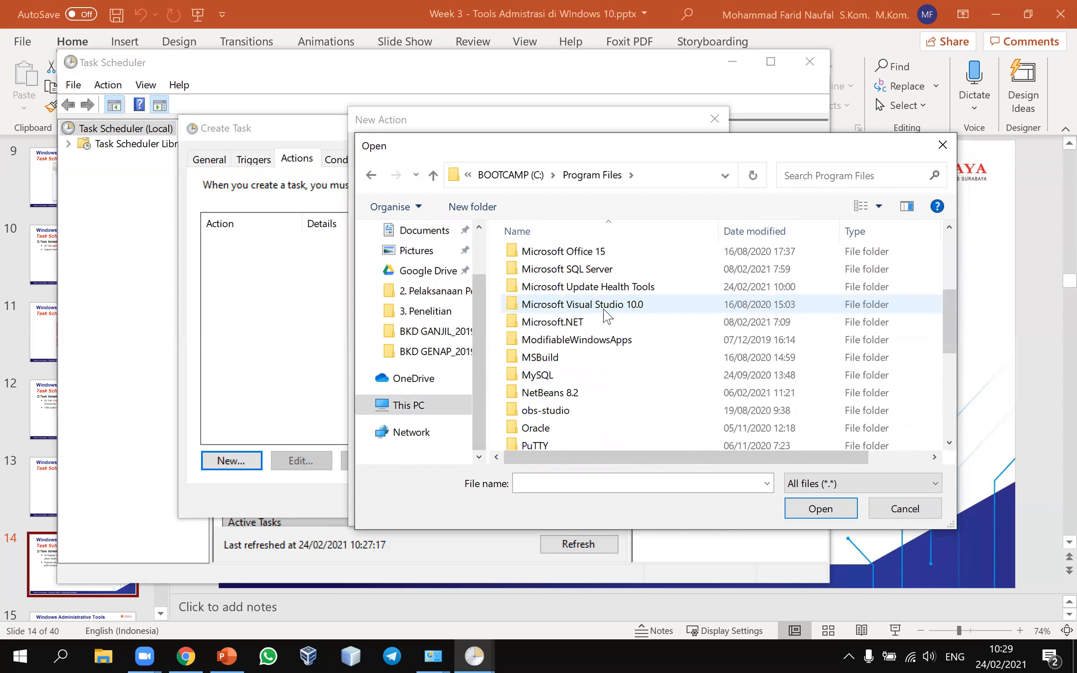
scroll(592, 328, "up", 3)
double_click(593, 373)
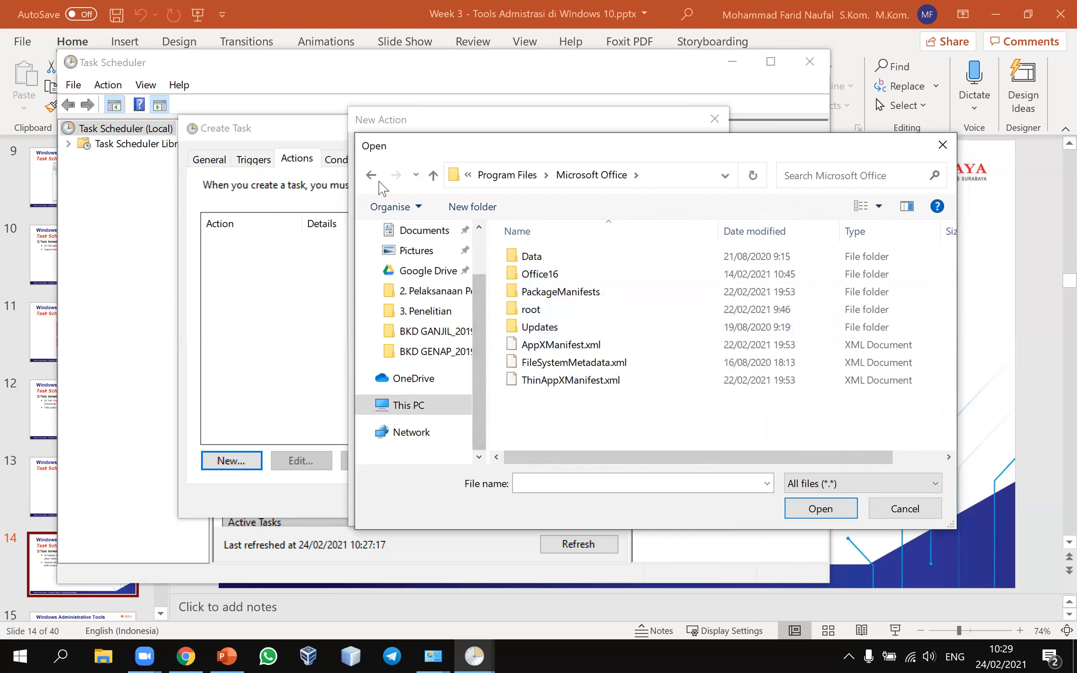
key("alt+Left")
Step: Check Program Files (x86)\Microsoft Office\OFFICE11, which holds only UCSCRIBE.DLL, then back up to This PC
scroll(567, 286, "down", 6)
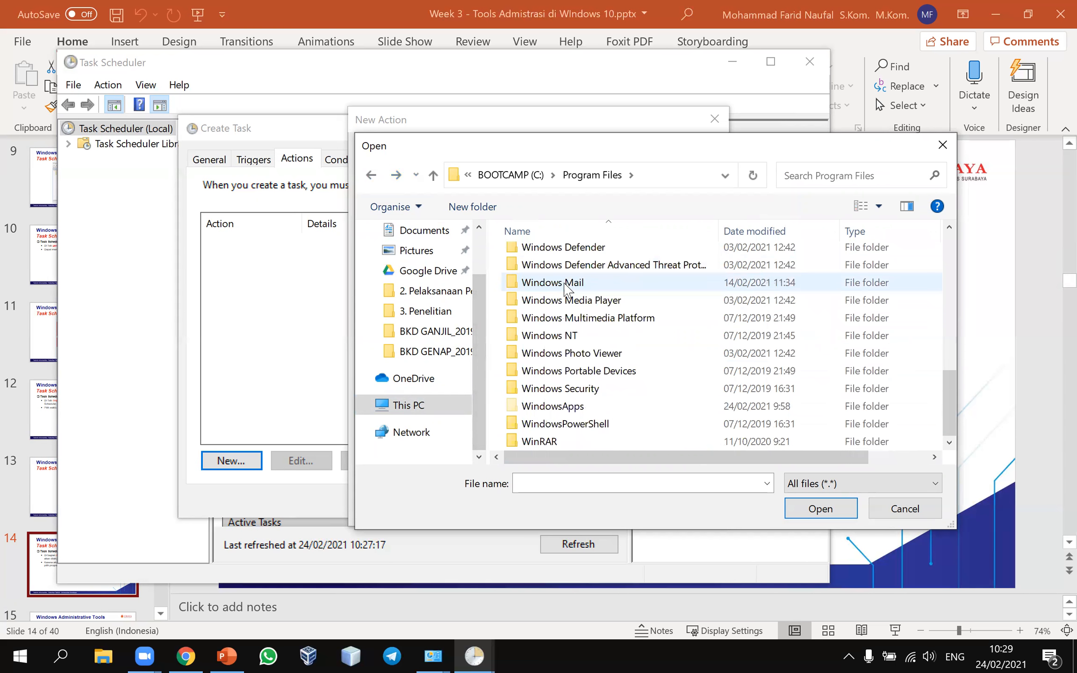
scroll(567, 286, "up", 10)
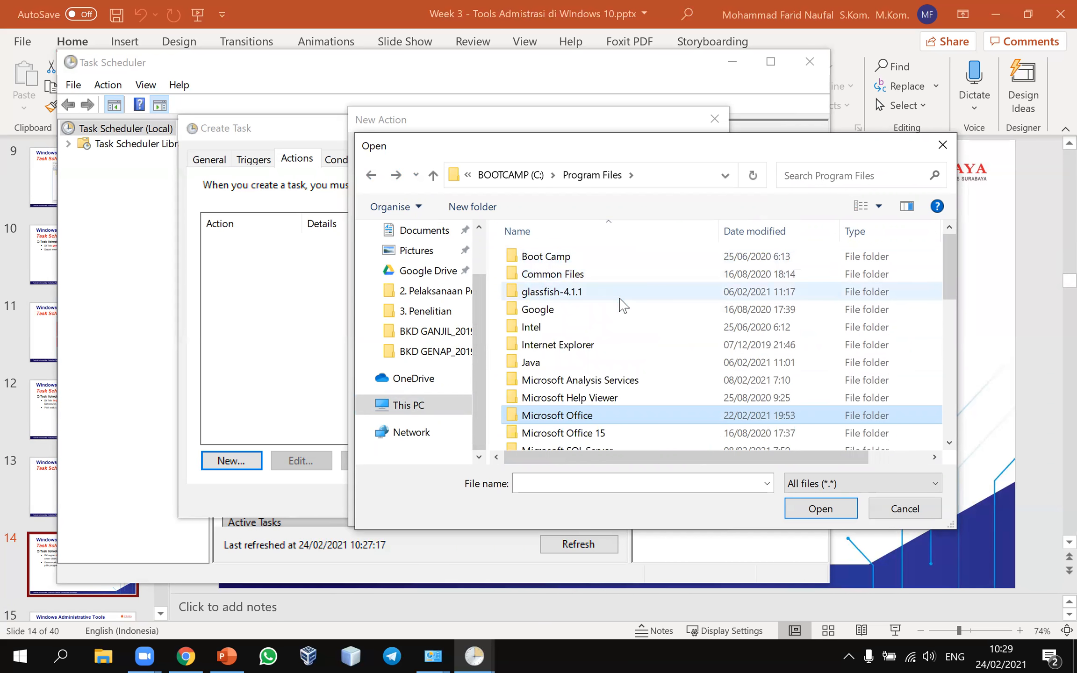
left_click(372, 175)
scroll(557, 262, "down", 3)
scroll(559, 241, "up", 3)
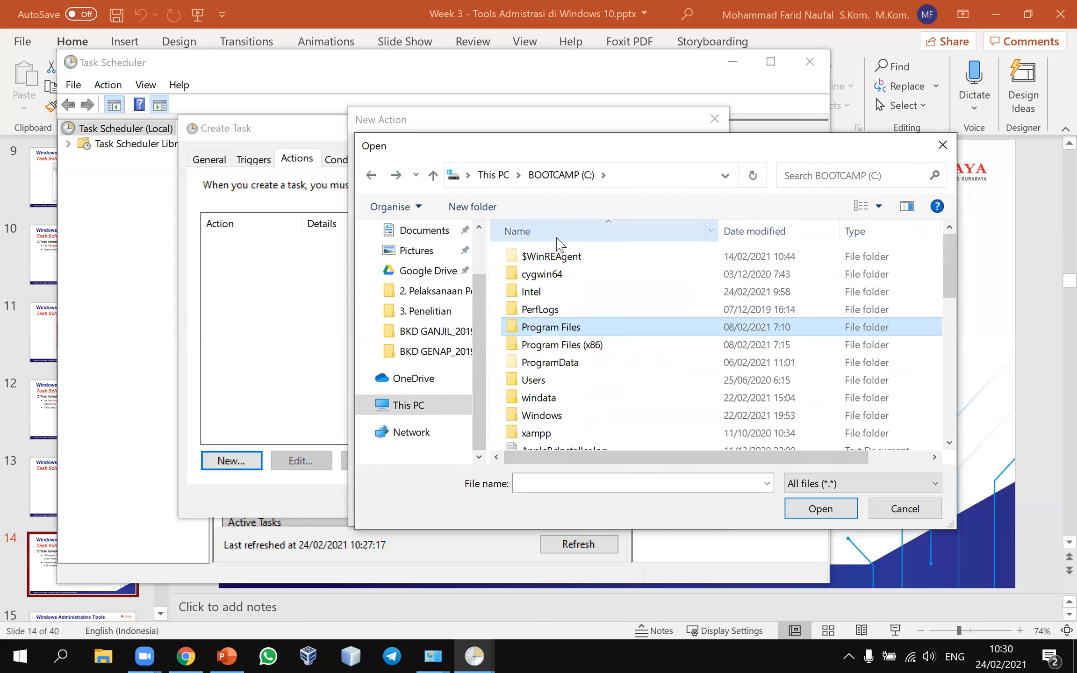
double_click(559, 346)
scroll(556, 328, "down", 5)
scroll(564, 315, "up", 1)
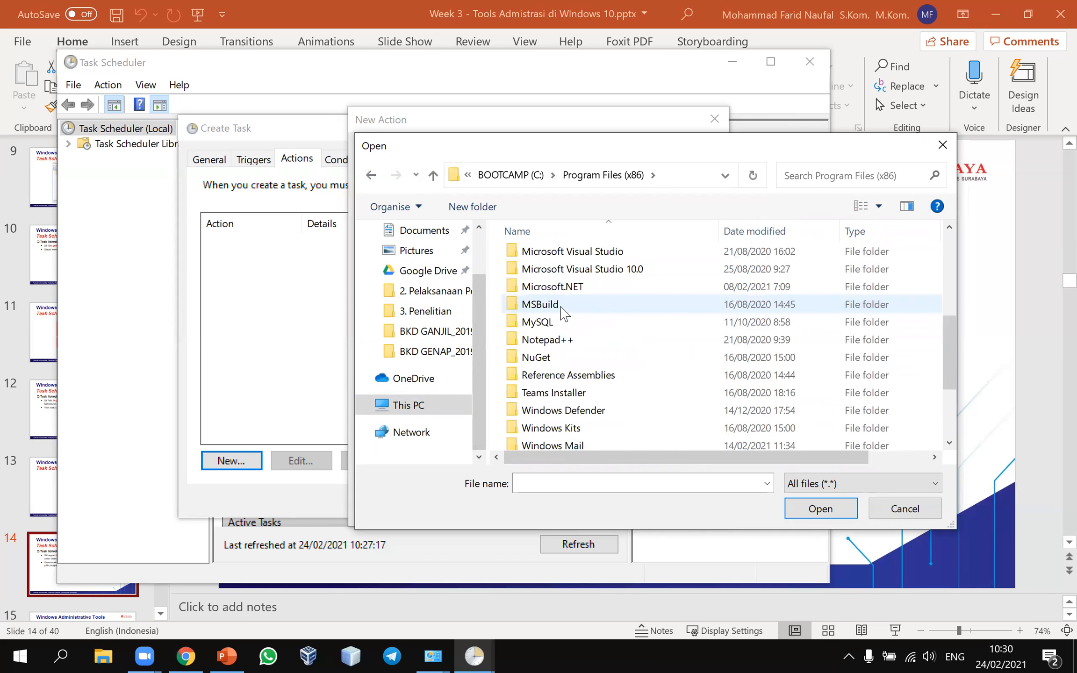
scroll(561, 306, "up", 3)
double_click(561, 339)
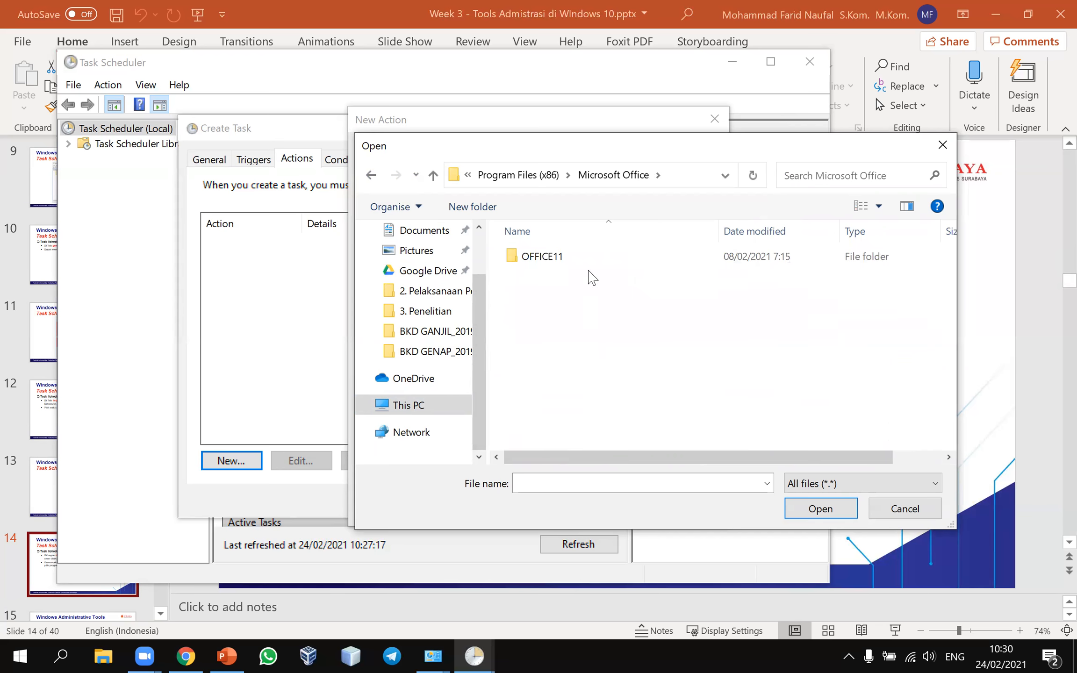
double_click(588, 260)
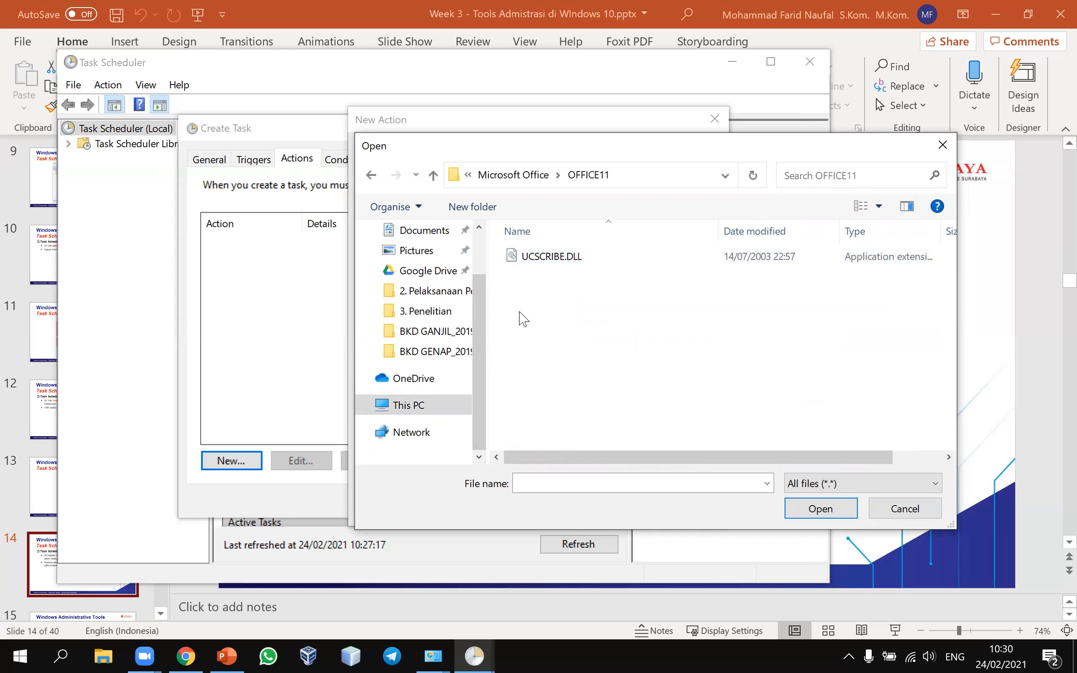
left_click(372, 175)
left_click(373, 176)
left_click(374, 176)
left_click(374, 176)
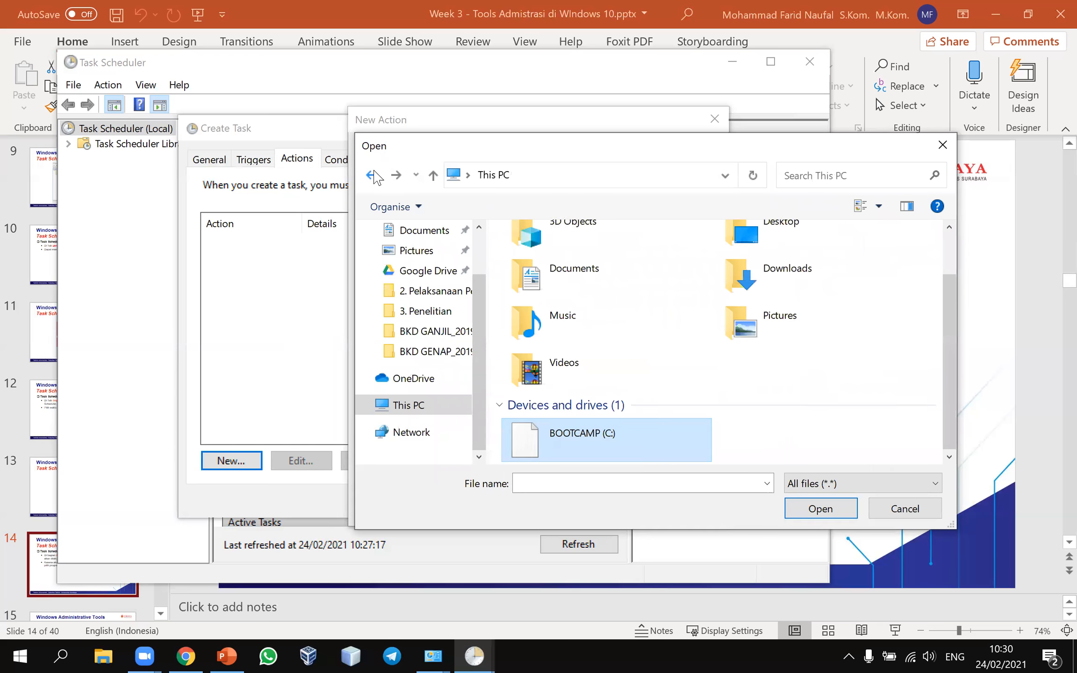
Step: Locate Word's shortcut folder Start Menu\Programs through Start search, copy its path, and minimise Explorer
left_click(3, 653)
type("word")
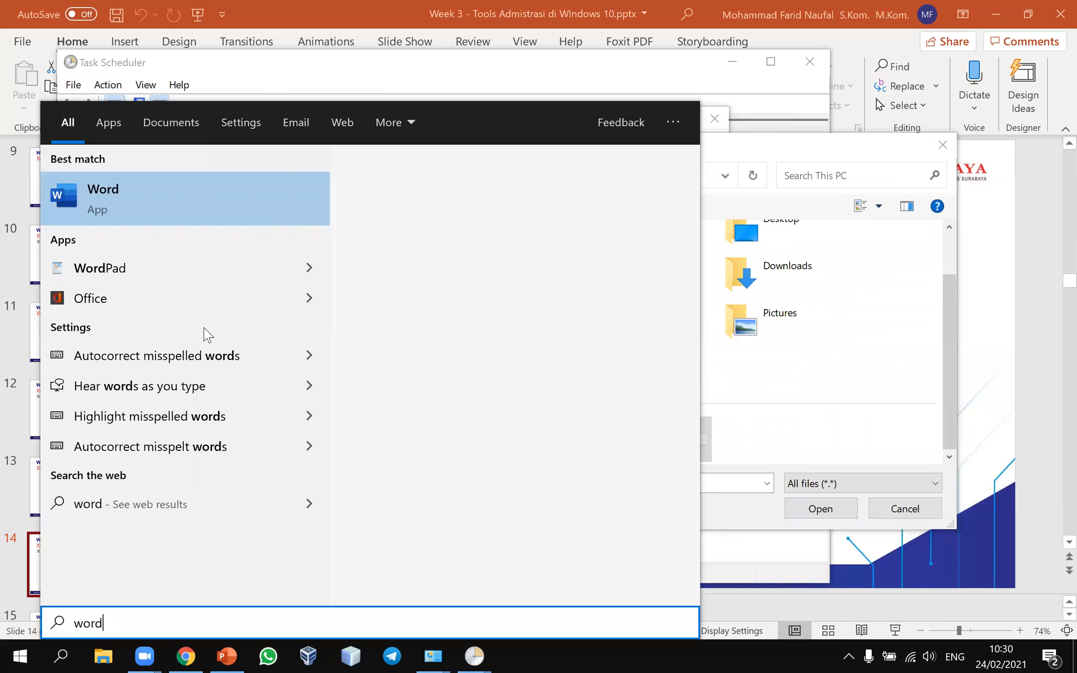
right_click(208, 194)
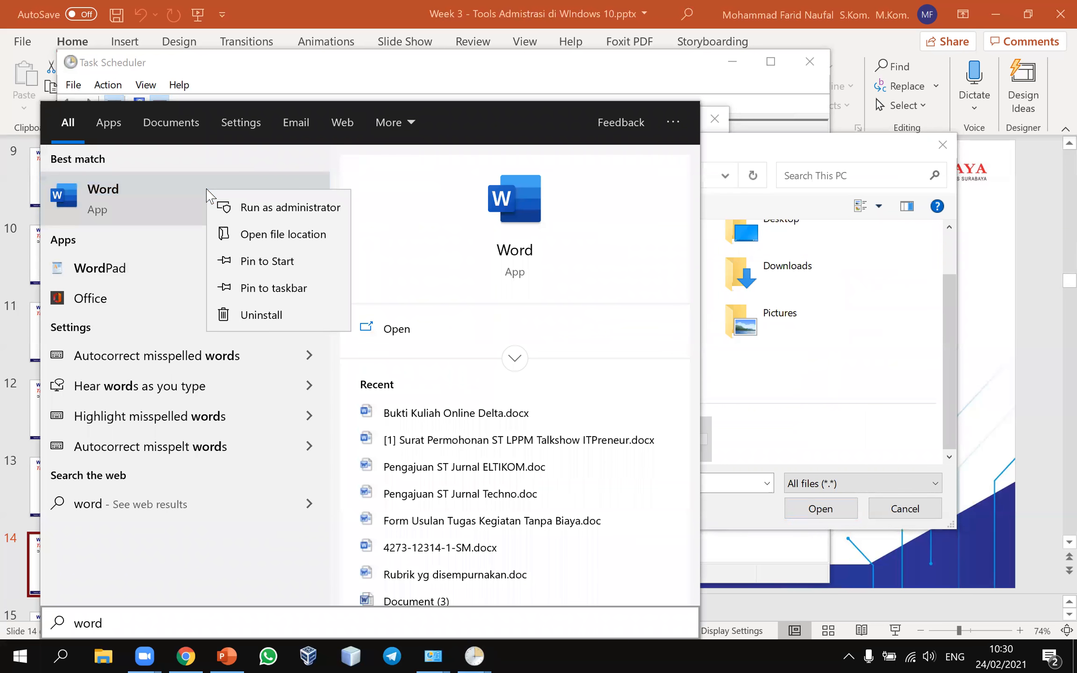
left_click(239, 236)
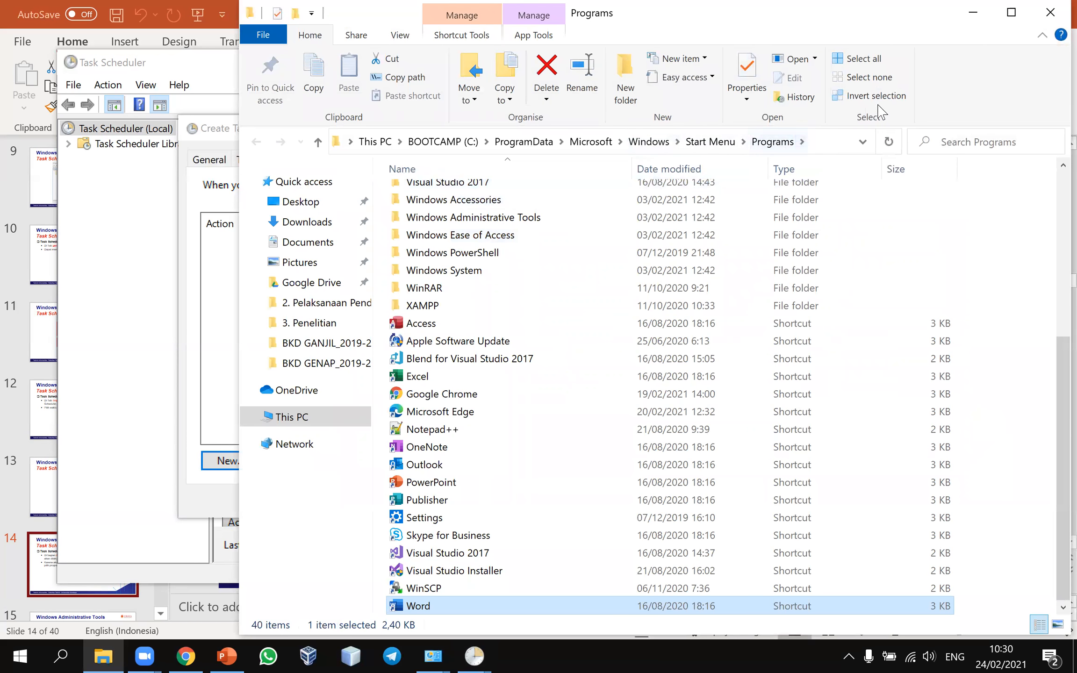
left_click(821, 142)
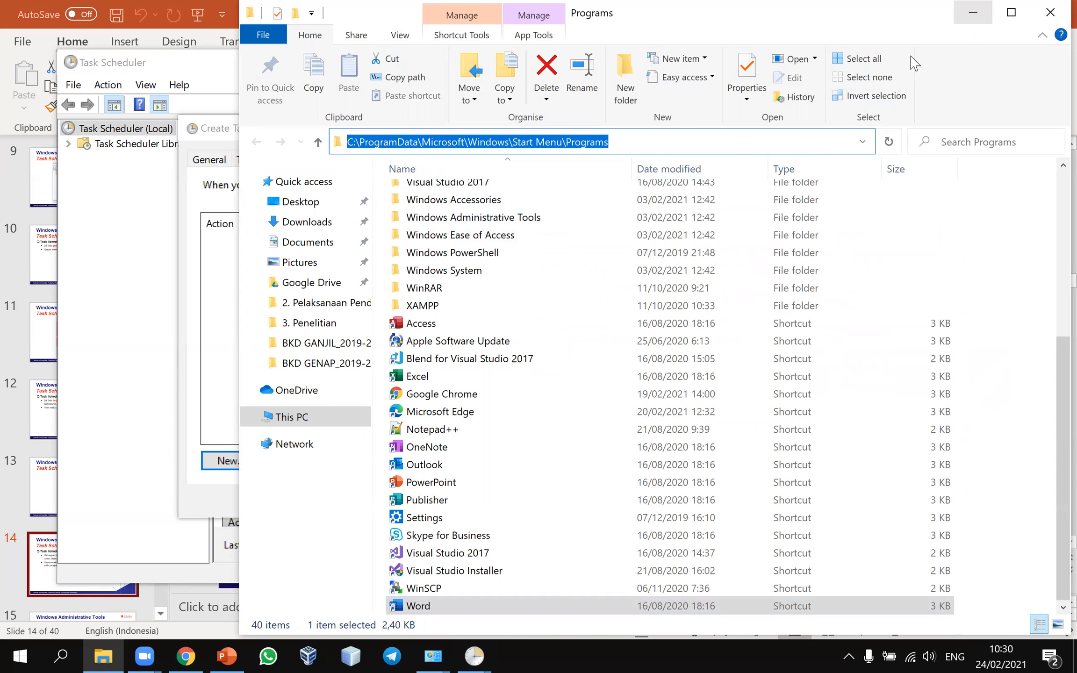
left_click(972, 12)
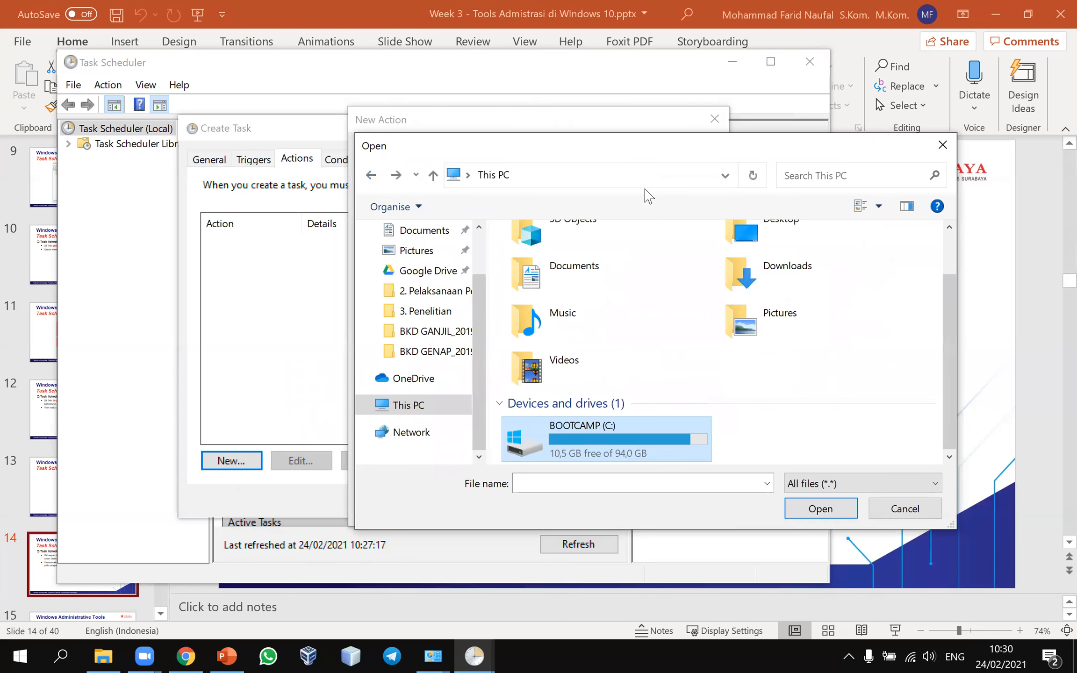
Step: Paste the Start Menu\Programs path, choose the Word shortcut as the action's program, confirm, and return to the slides
left_click(620, 176)
key("ctrl+v")
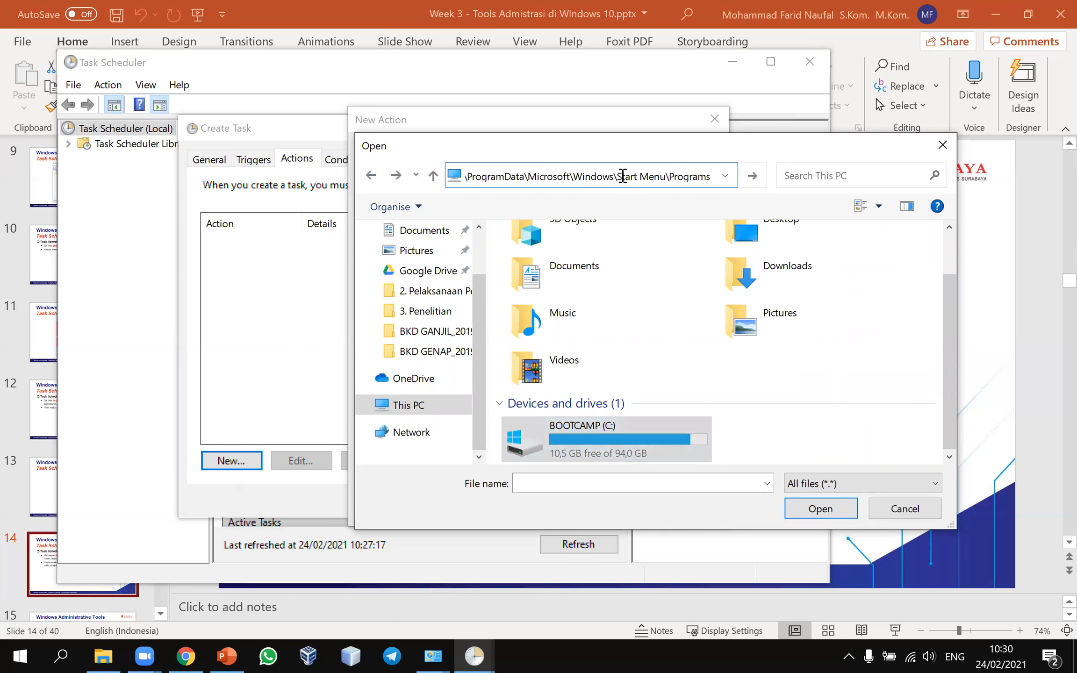
key("Return")
scroll(567, 362, "down", 5)
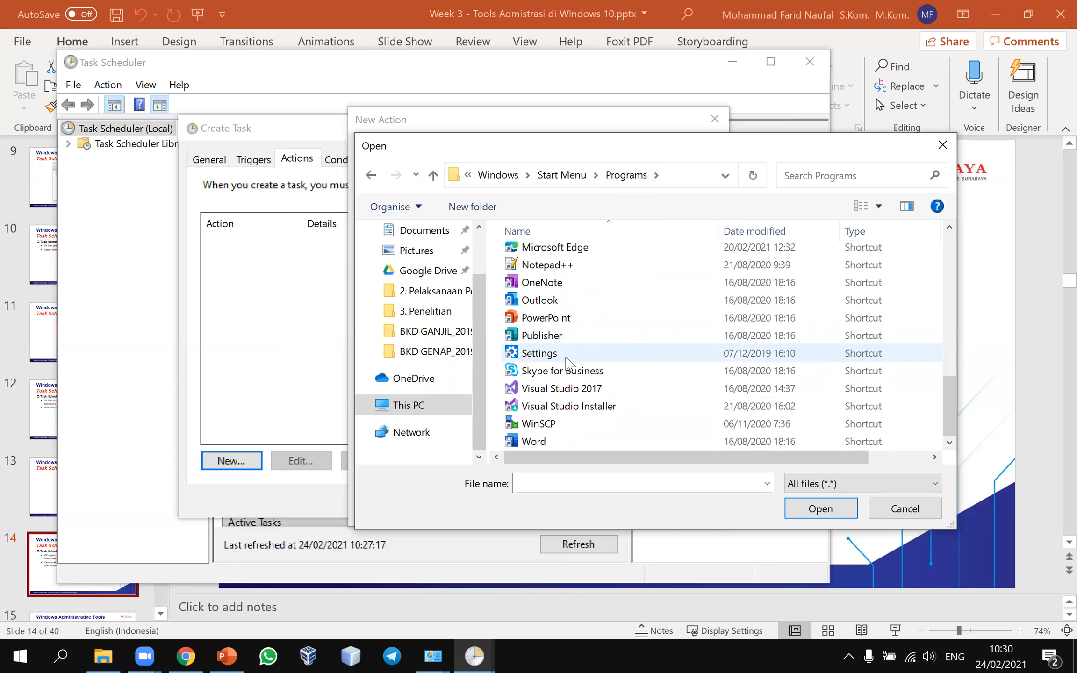
left_click(549, 442)
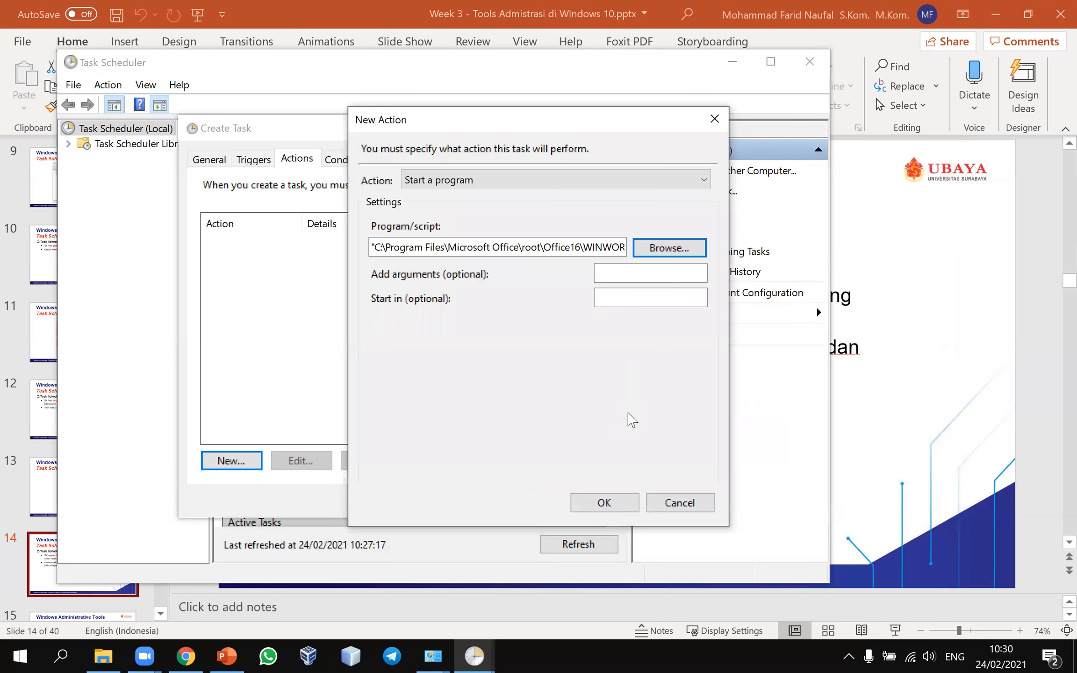
left_click(608, 503)
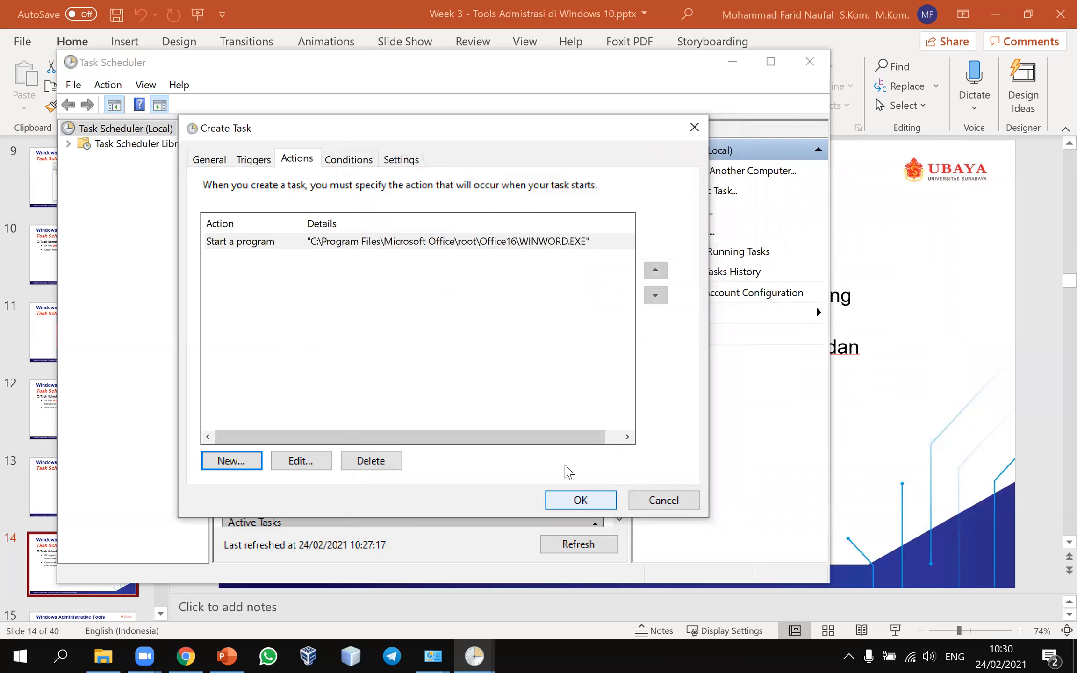
left_click(944, 372)
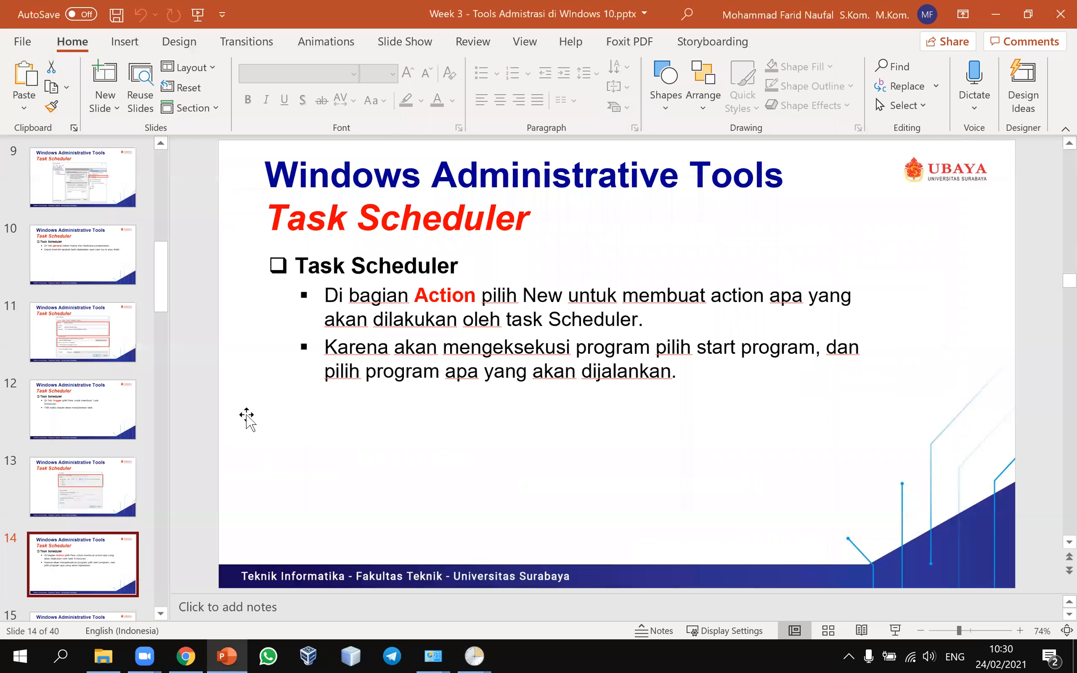
Step: Step through slides 15–17 to viewing active tasks, then restore the Create Task dialog
key("Down")
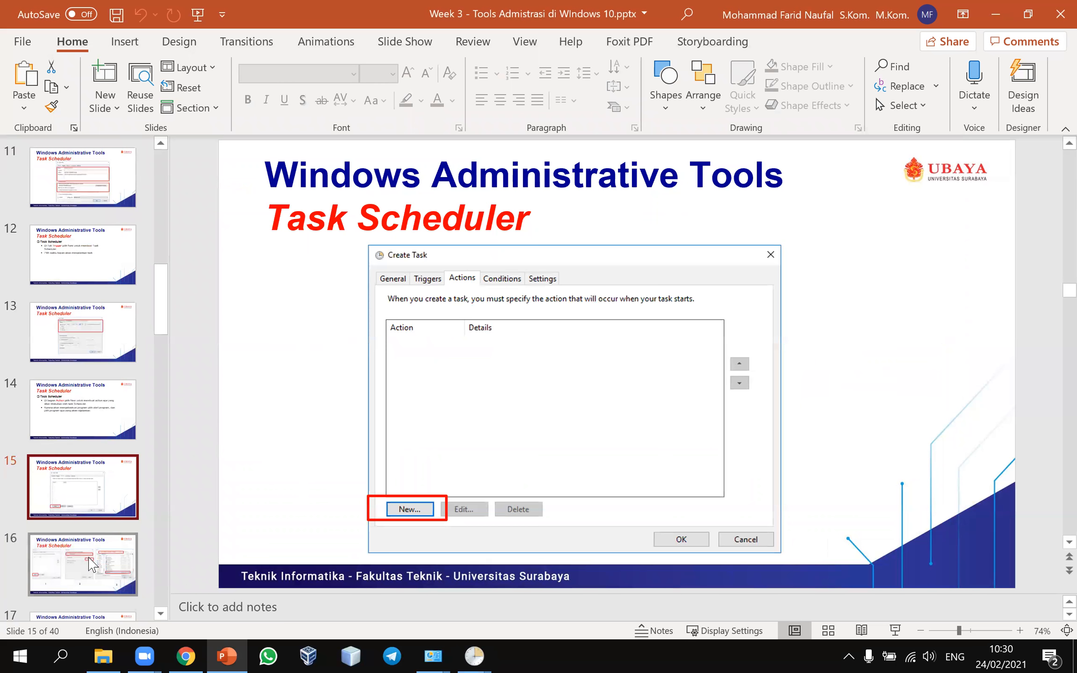
left_click(89, 564)
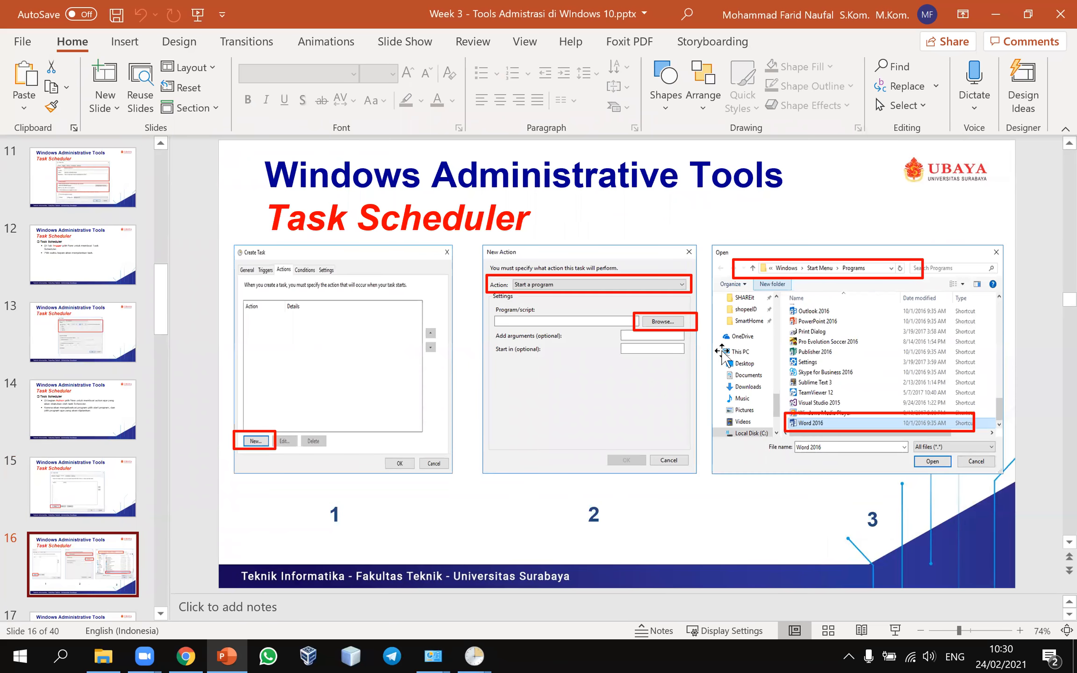
key("Down")
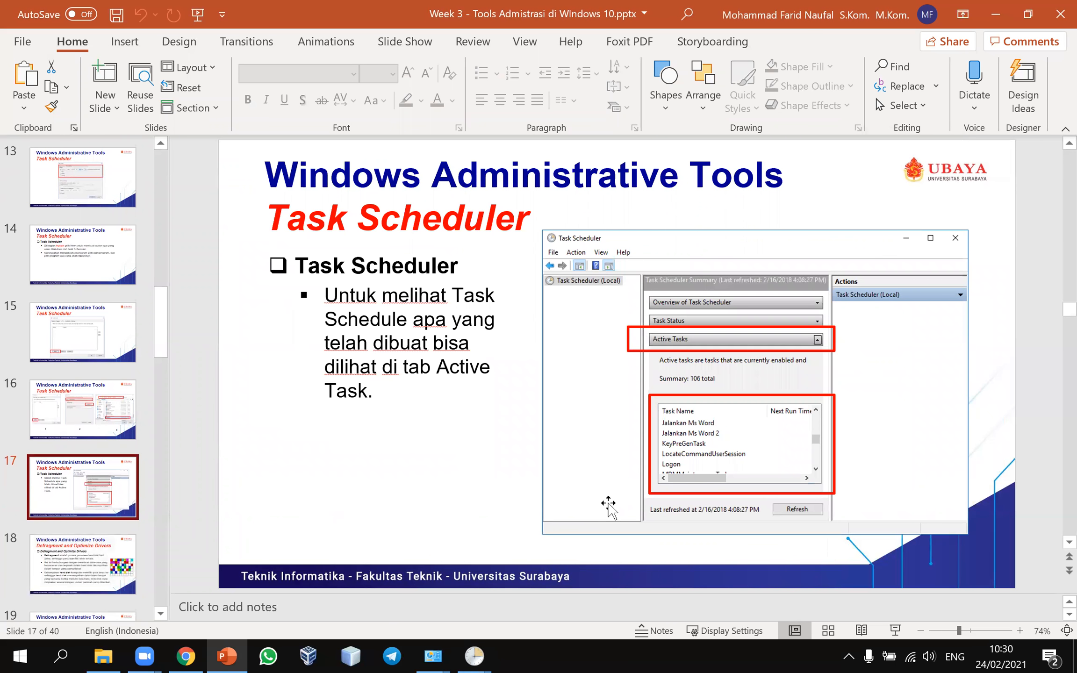
left_click(475, 656)
left_click(552, 602)
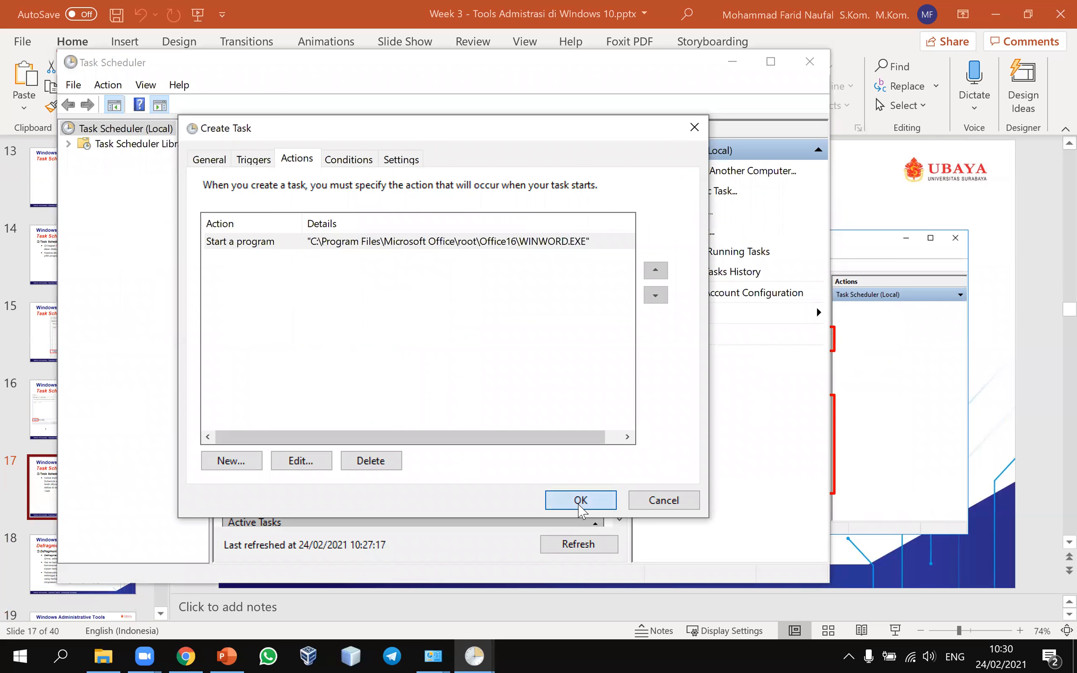
Step: Review the Word task's Conditions, Settings and Actions tabs, then save the task
left_click(401, 298)
left_click(344, 164)
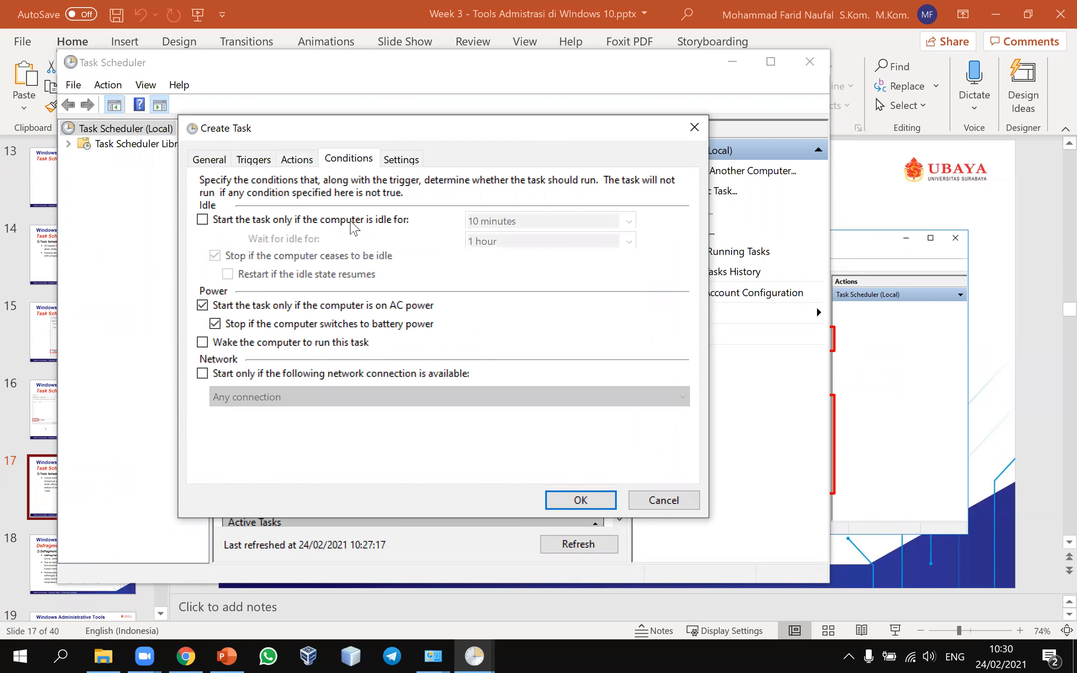
left_click(397, 161)
left_click(295, 162)
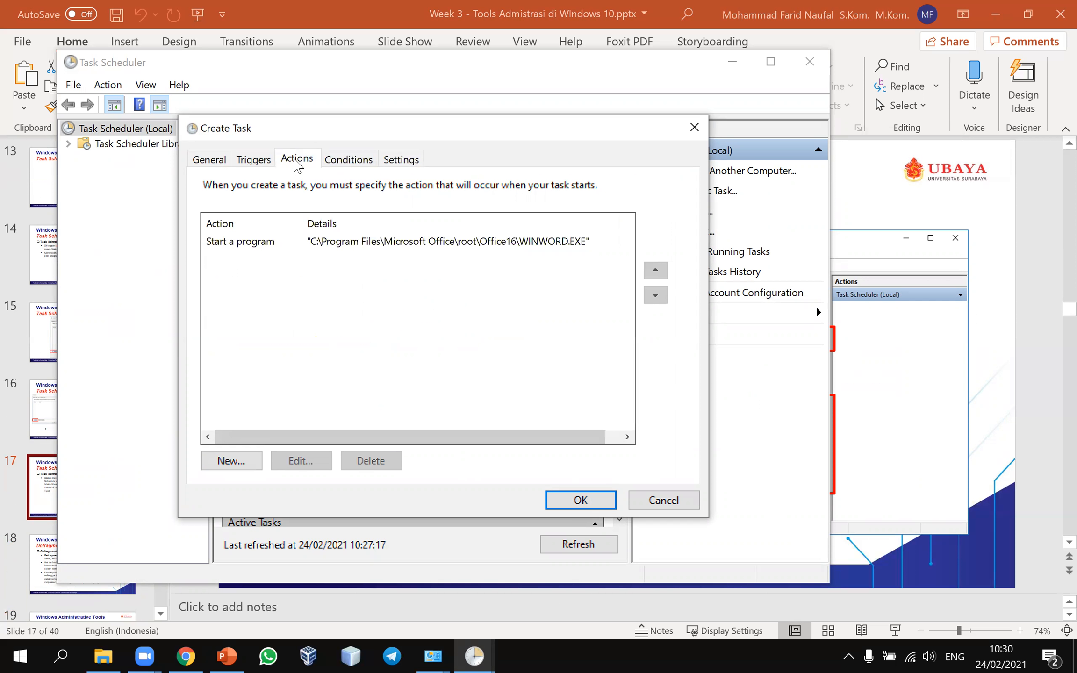
left_click(578, 499)
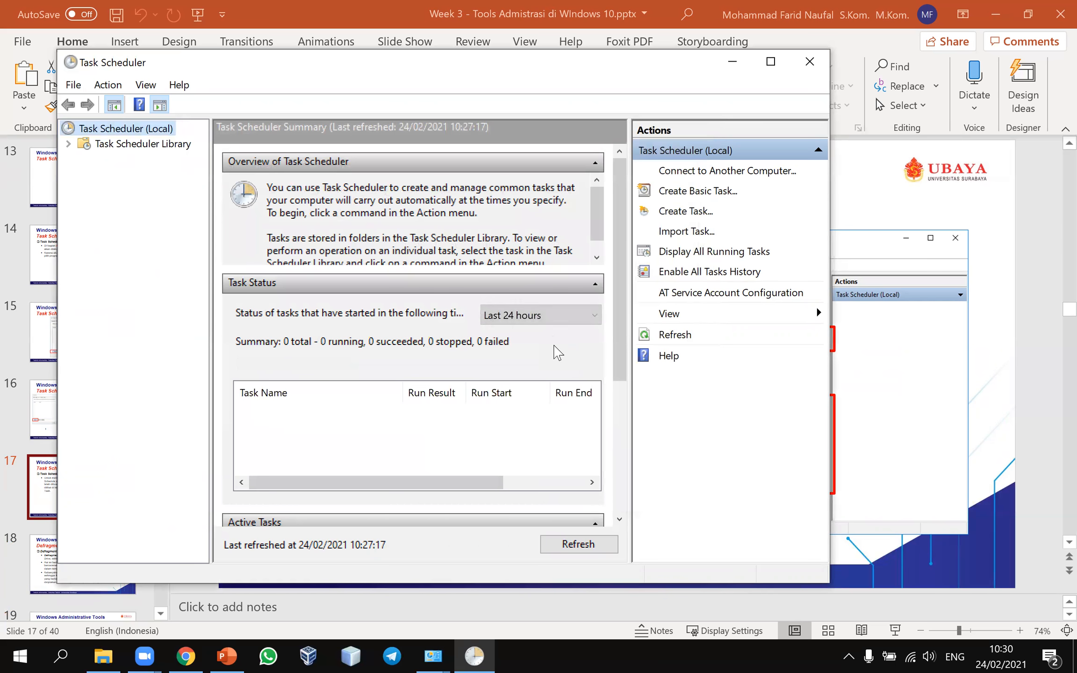
Step: Browse the 113 active tasks in the summary, then return to PowerPoint slide 17
scroll(484, 348, "down", 4)
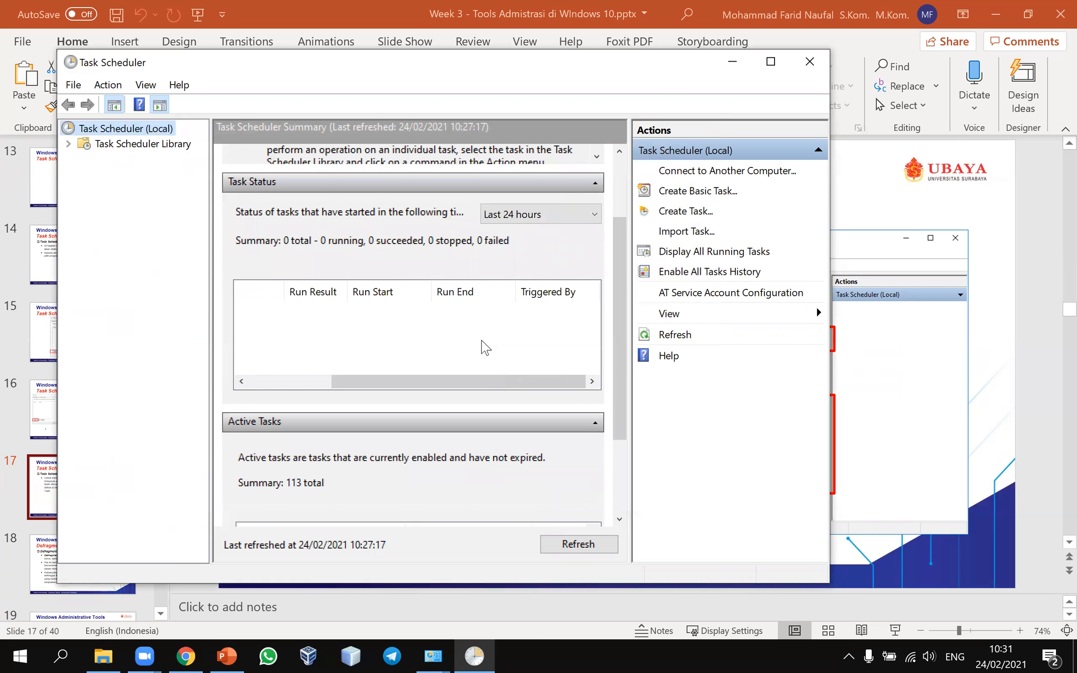
left_click(306, 383)
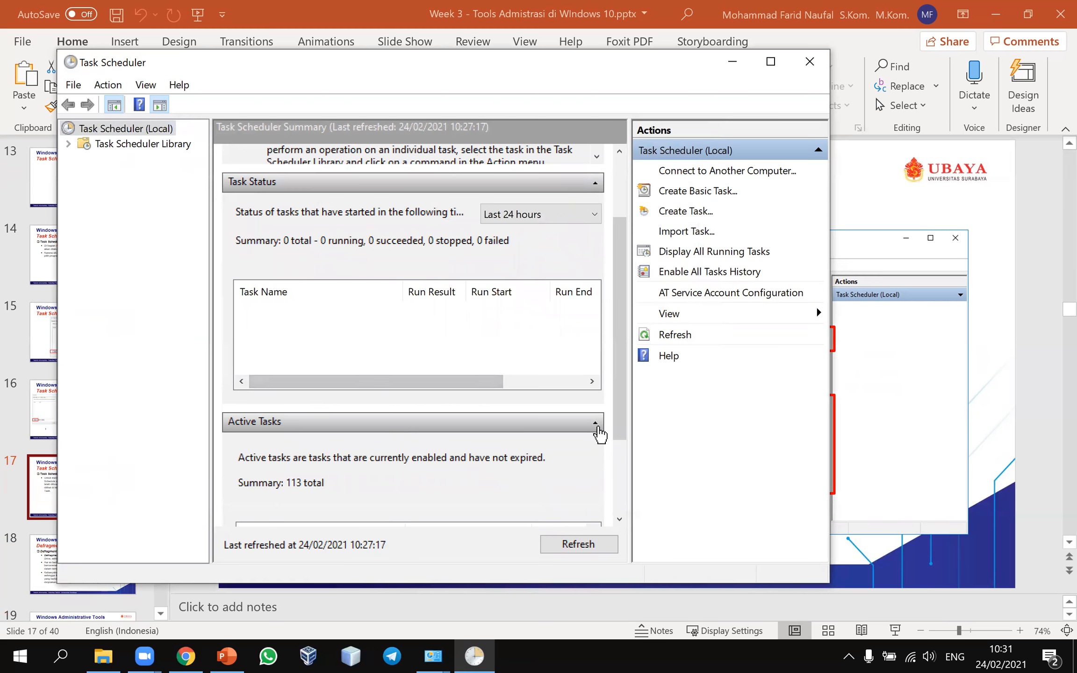
scroll(584, 433, "down", 3)
scroll(588, 431, "down", 15)
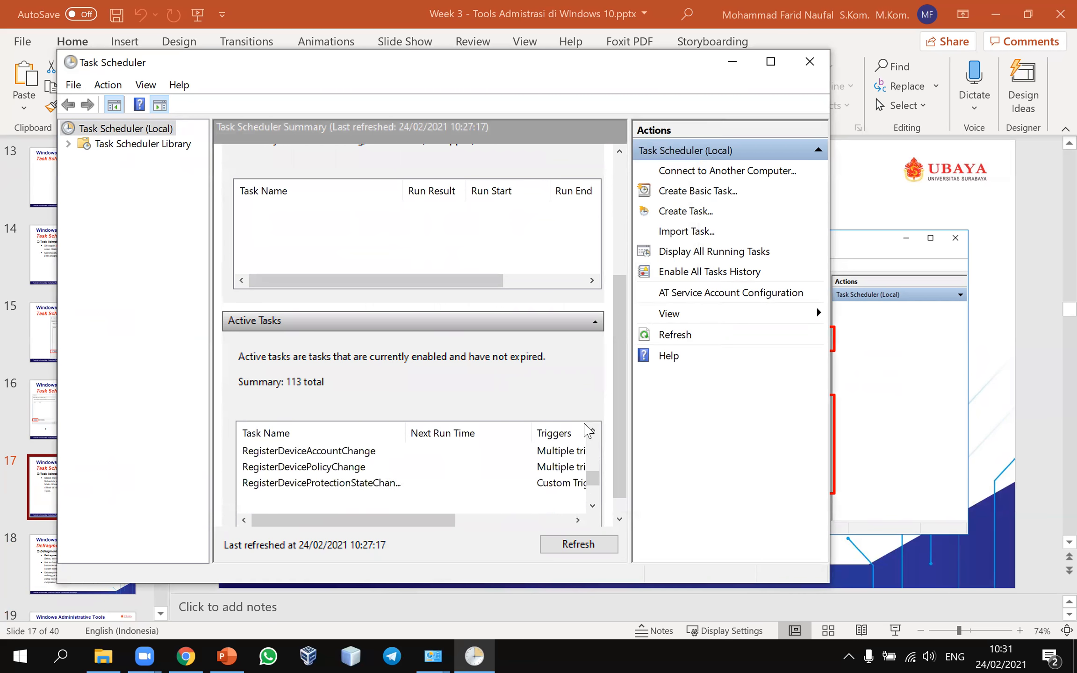
scroll(588, 431, "up", 15)
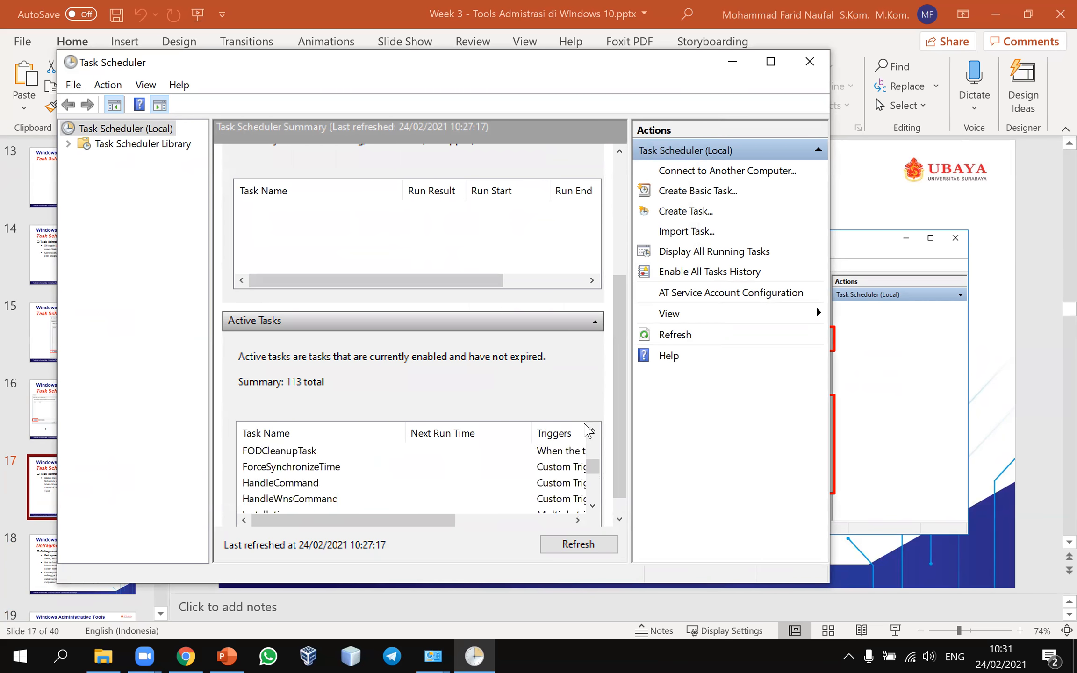
scroll(588, 431, "down", 6)
scroll(588, 431, "up", 3)
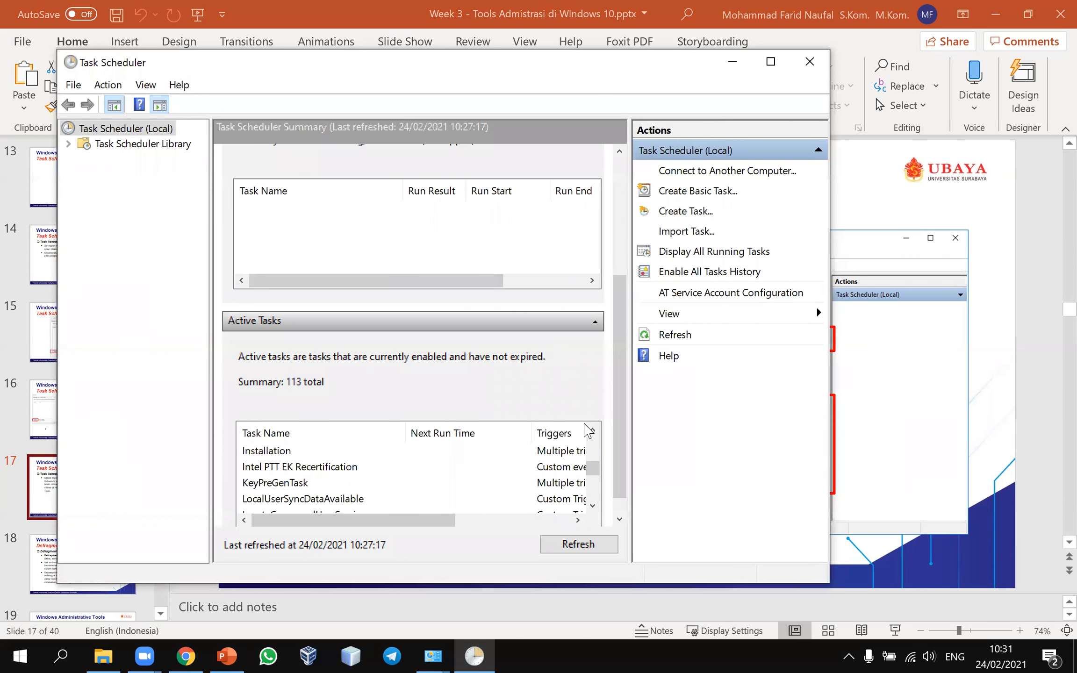
left_click(956, 341)
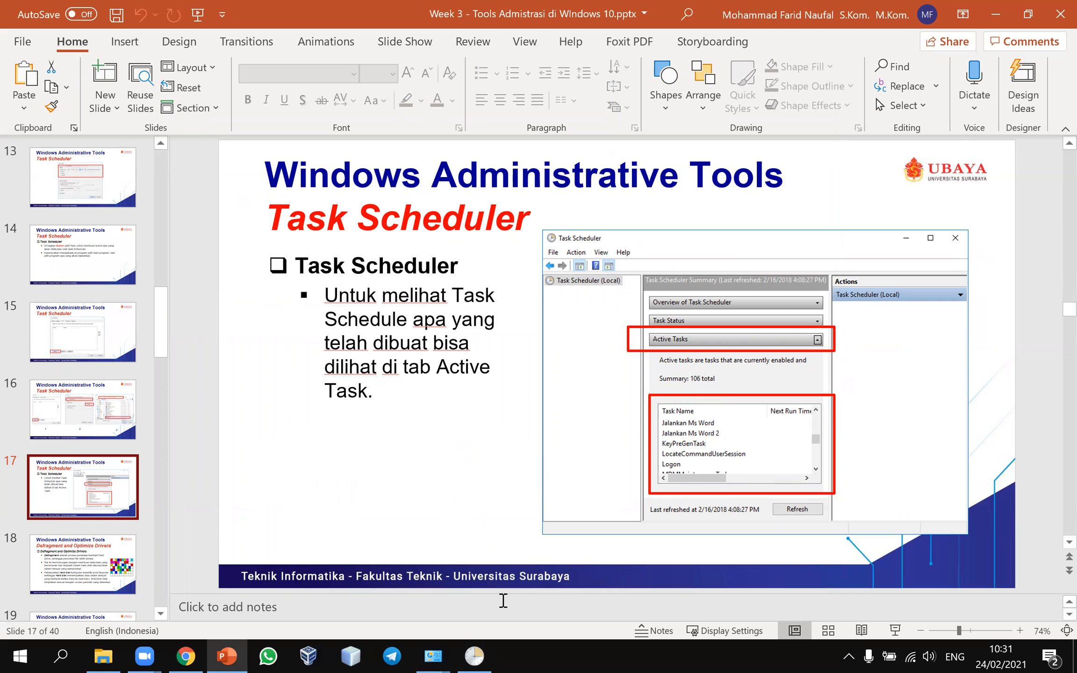
Step: Back in Task Scheduler, collapse Active Tasks, refresh the summary, and expand it again
left_click(474, 656)
left_click(582, 326)
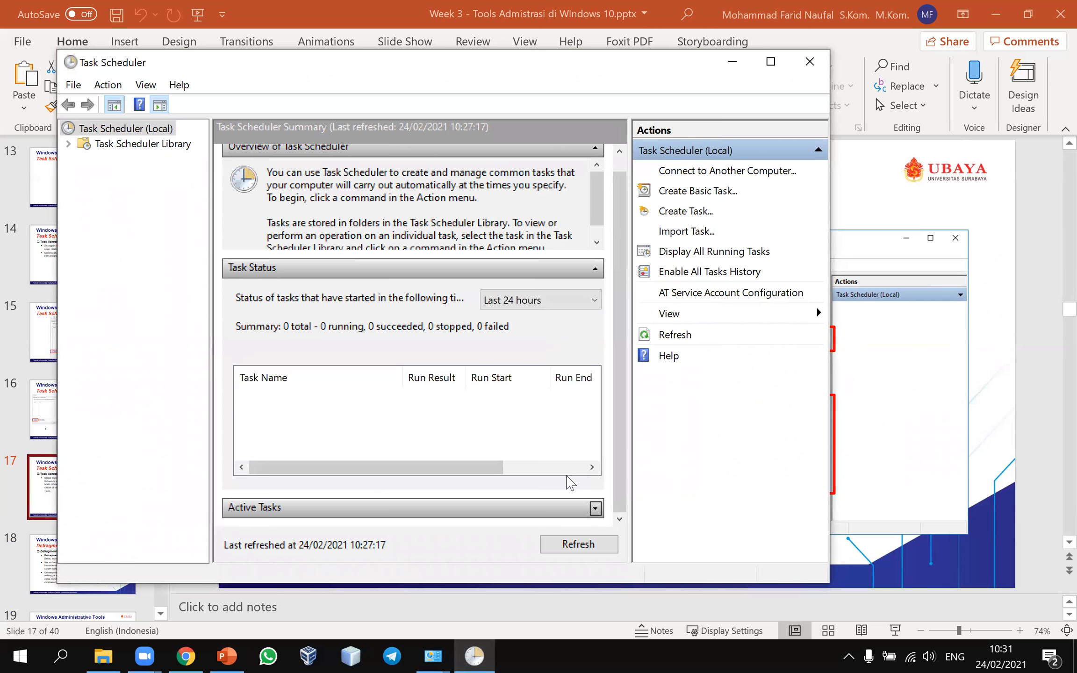
left_click(578, 546)
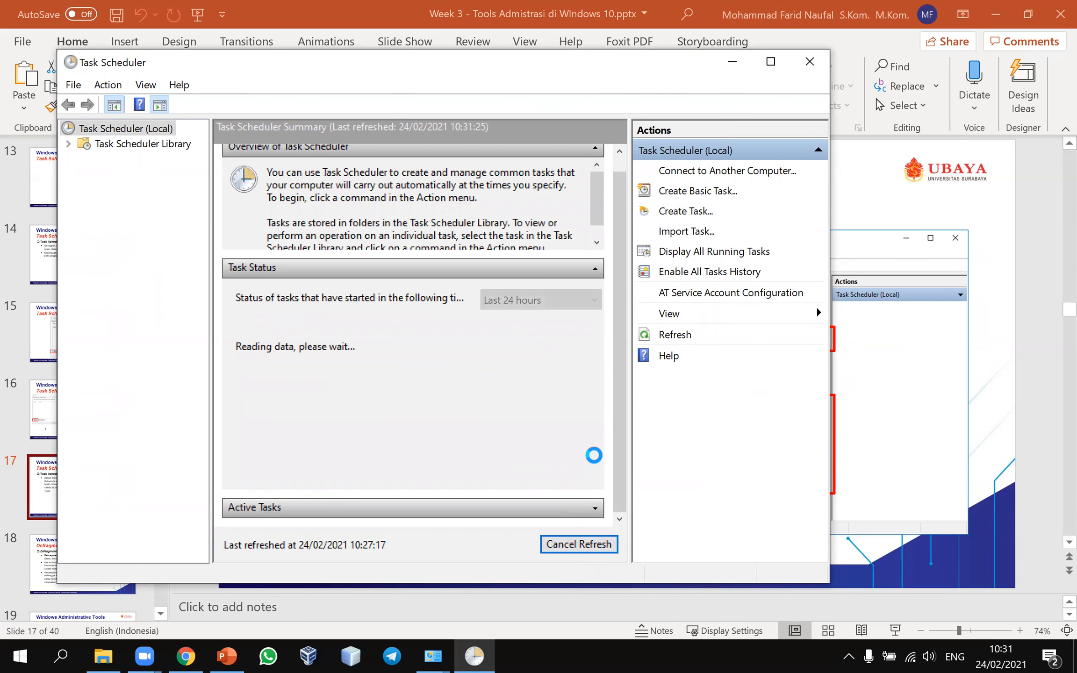
left_click(595, 508)
Step: Browse the active tasks, select the Edge update task due 11:16:24, and refresh again
scroll(471, 472, "down", 12)
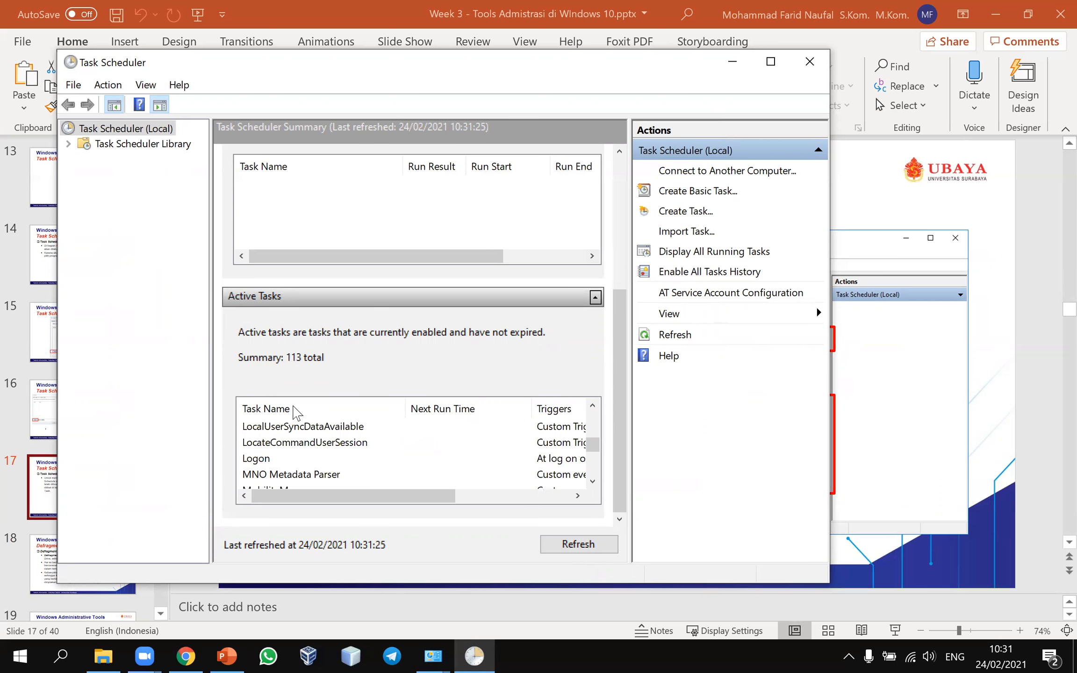
scroll(330, 459, "down", 5)
scroll(330, 459, "up", 7)
scroll(330, 459, "up", 4)
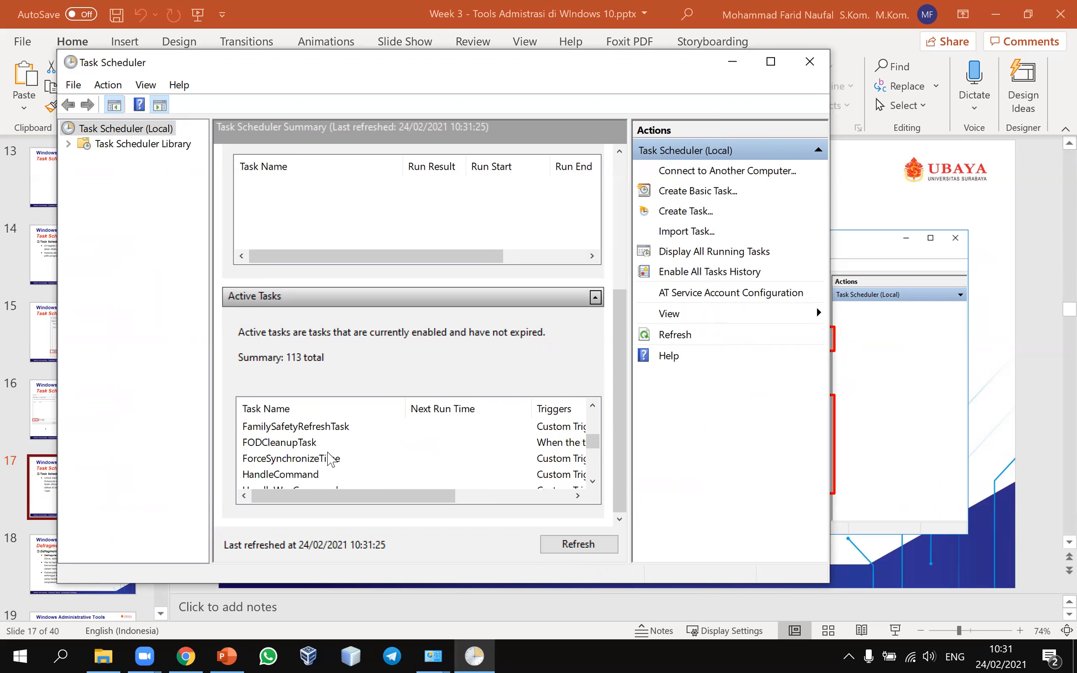
scroll(330, 459, "down", 3)
scroll(330, 459, "down", 3)
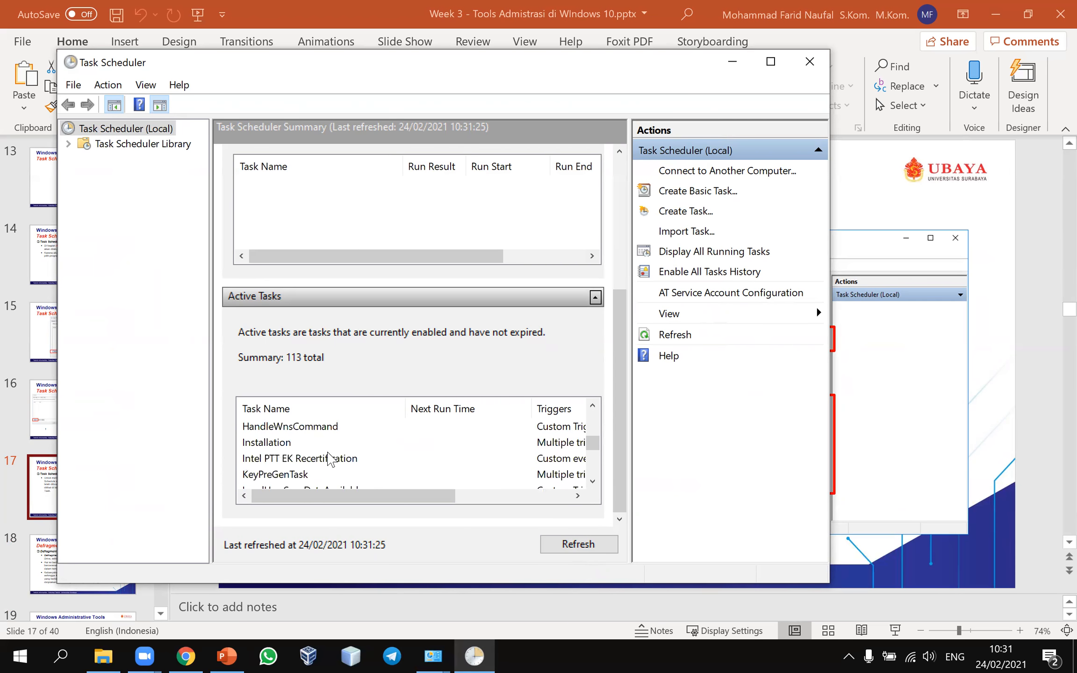
left_click_drag(584, 443, 590, 414)
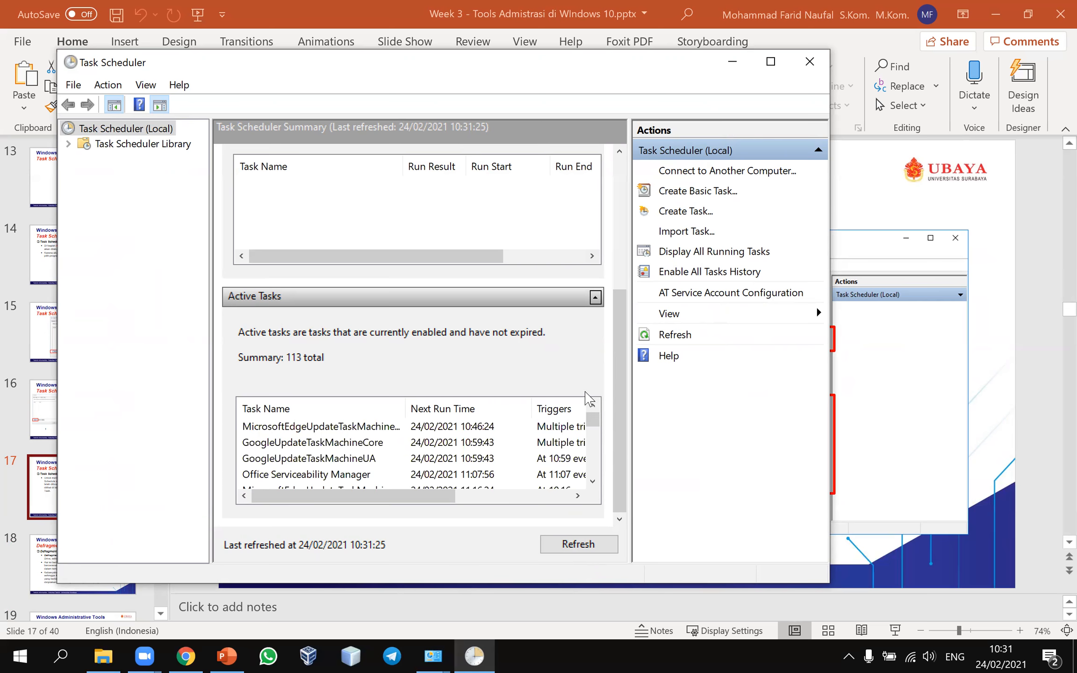
left_click(543, 487)
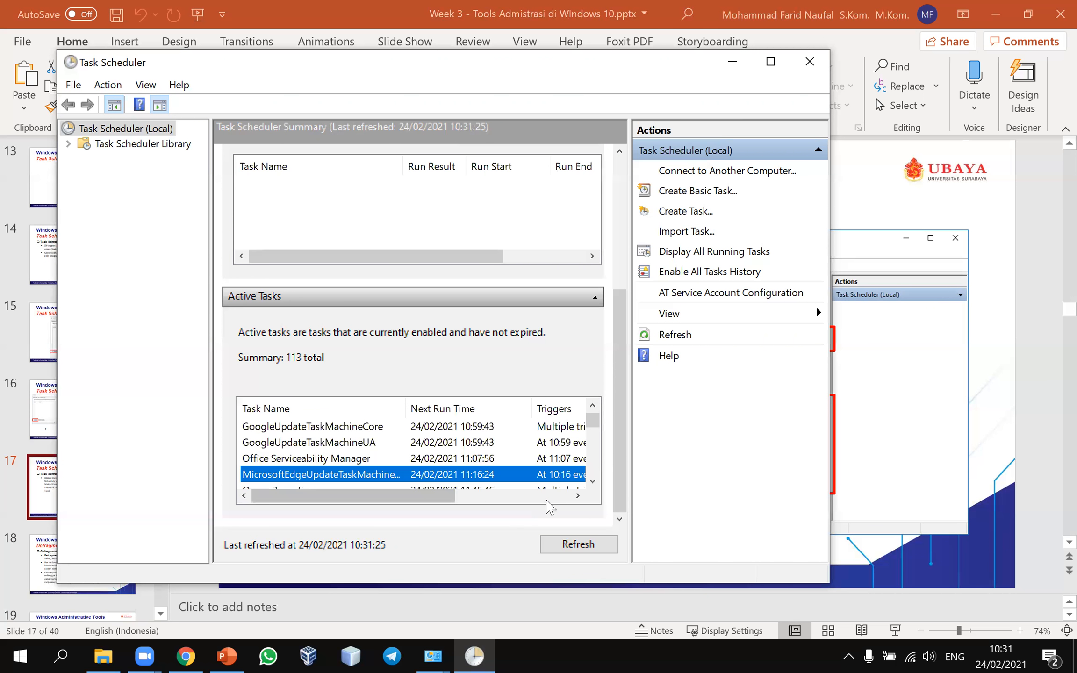
left_click(547, 499)
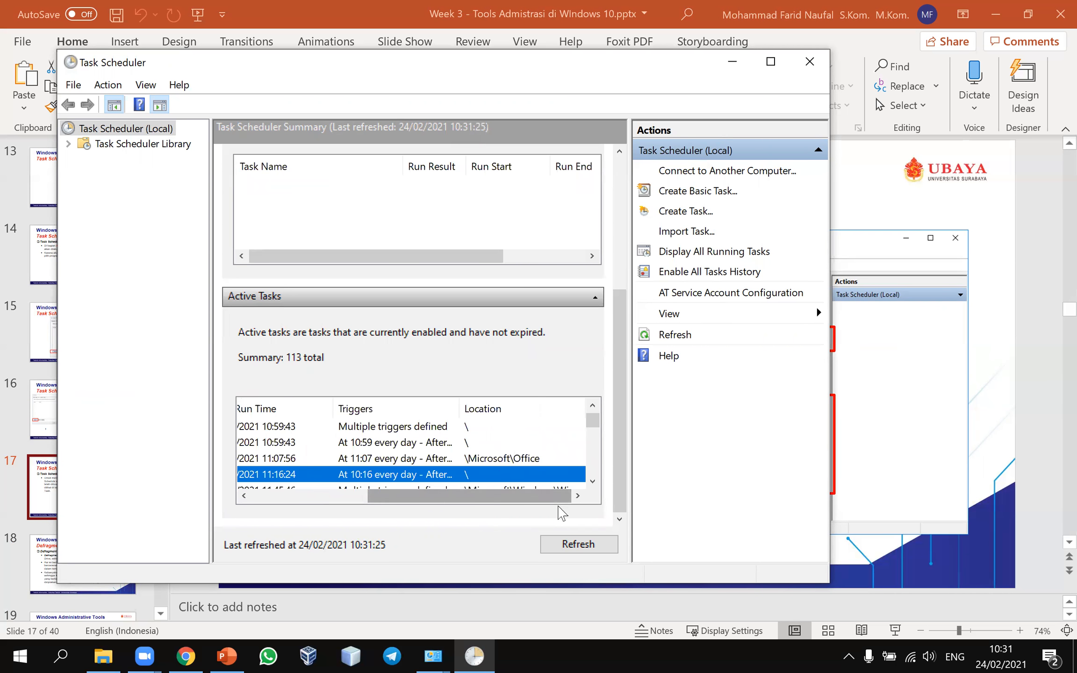
left_click(581, 546)
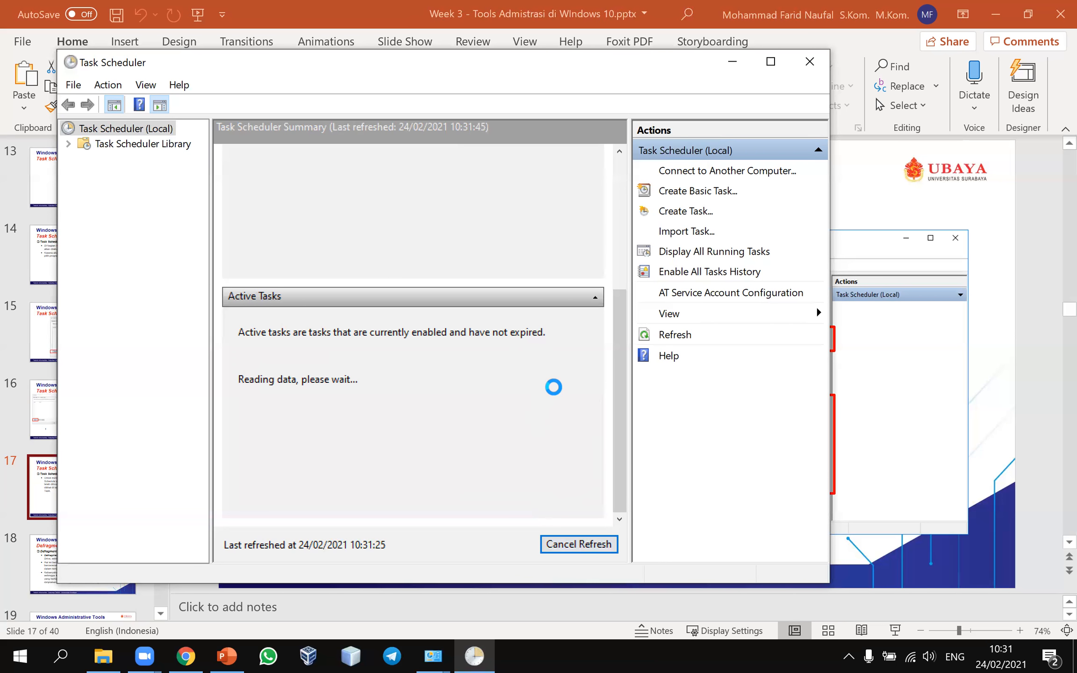
left_click_drag(510, 495, 337, 482)
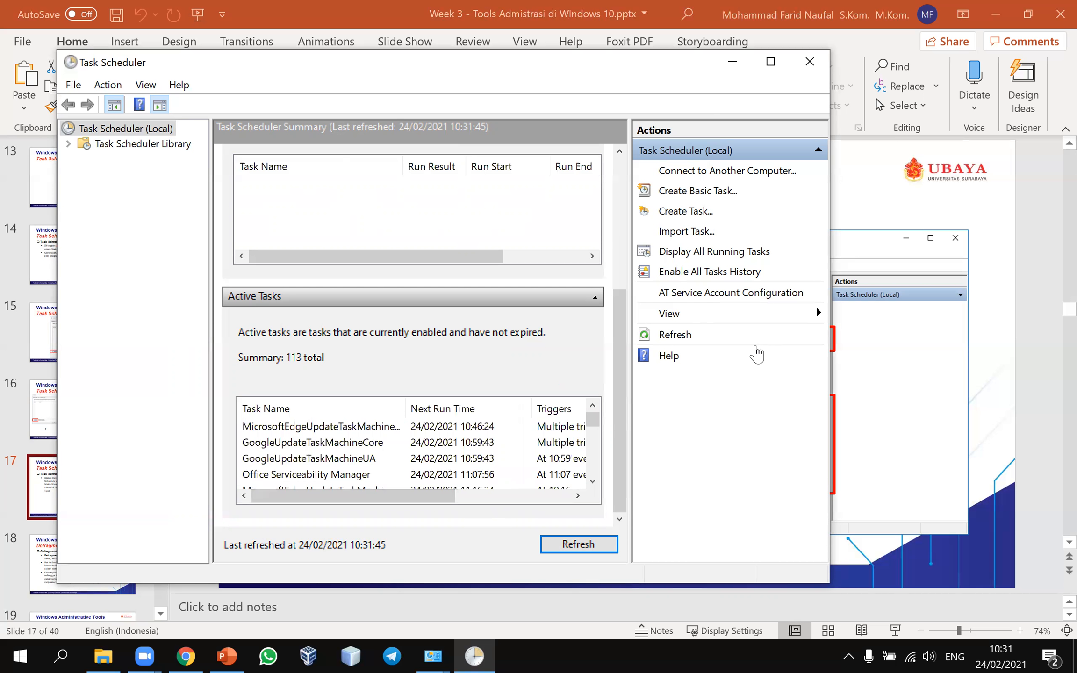
Step: Start the slideshow and advance to the Defragment and Optimize Drivers slide
left_click(1000, 324)
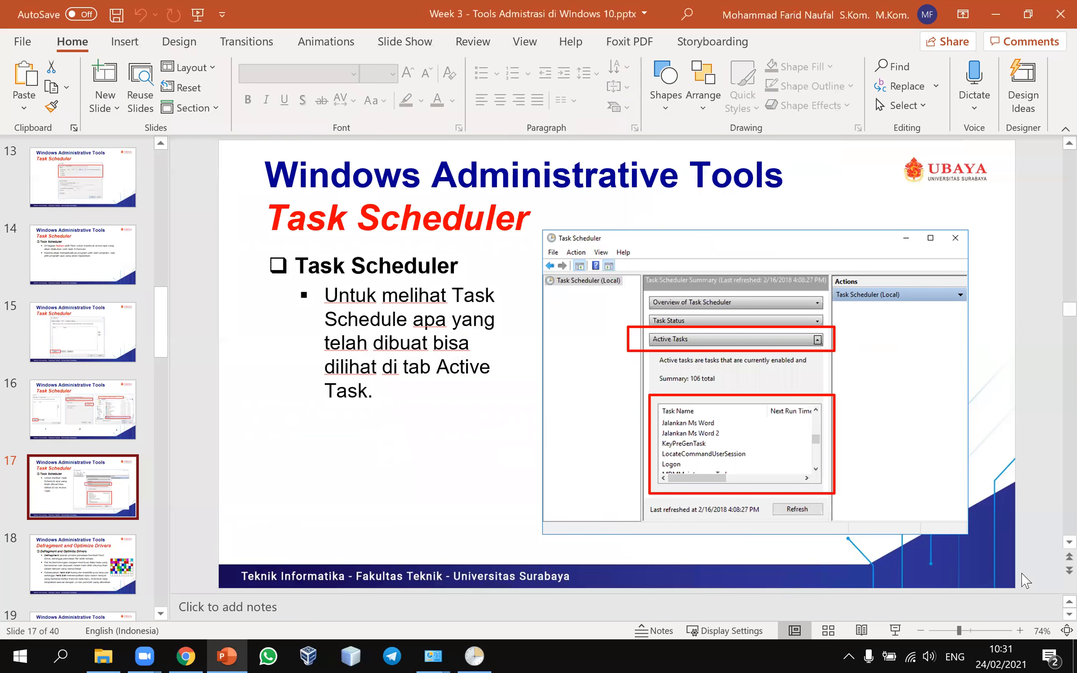
left_click(897, 633)
key("Right")
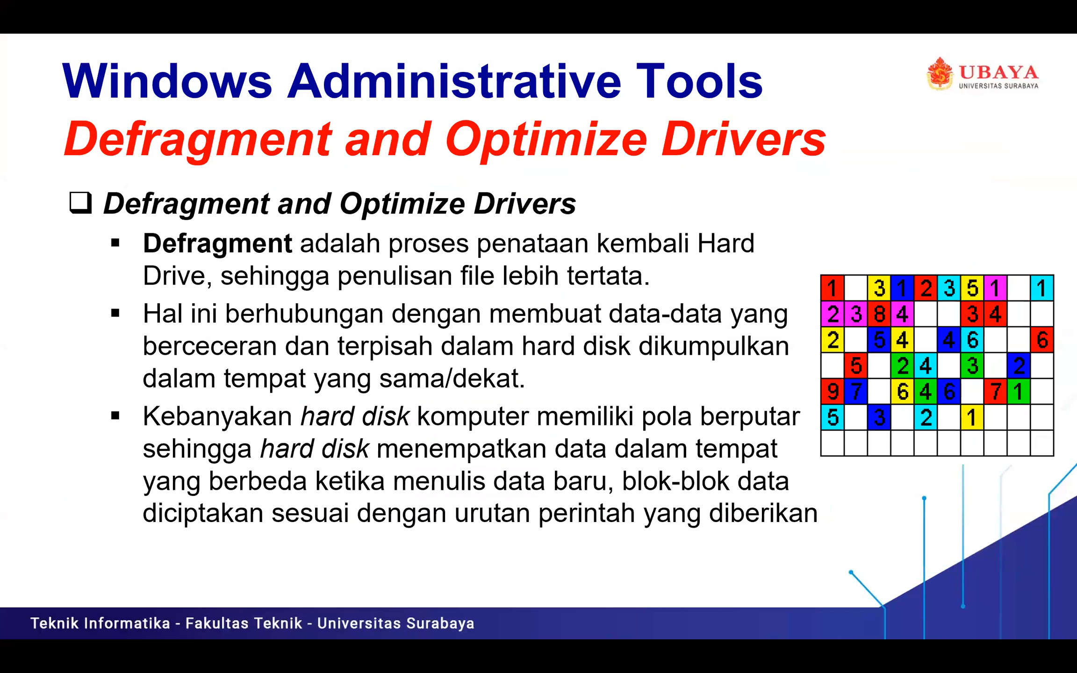
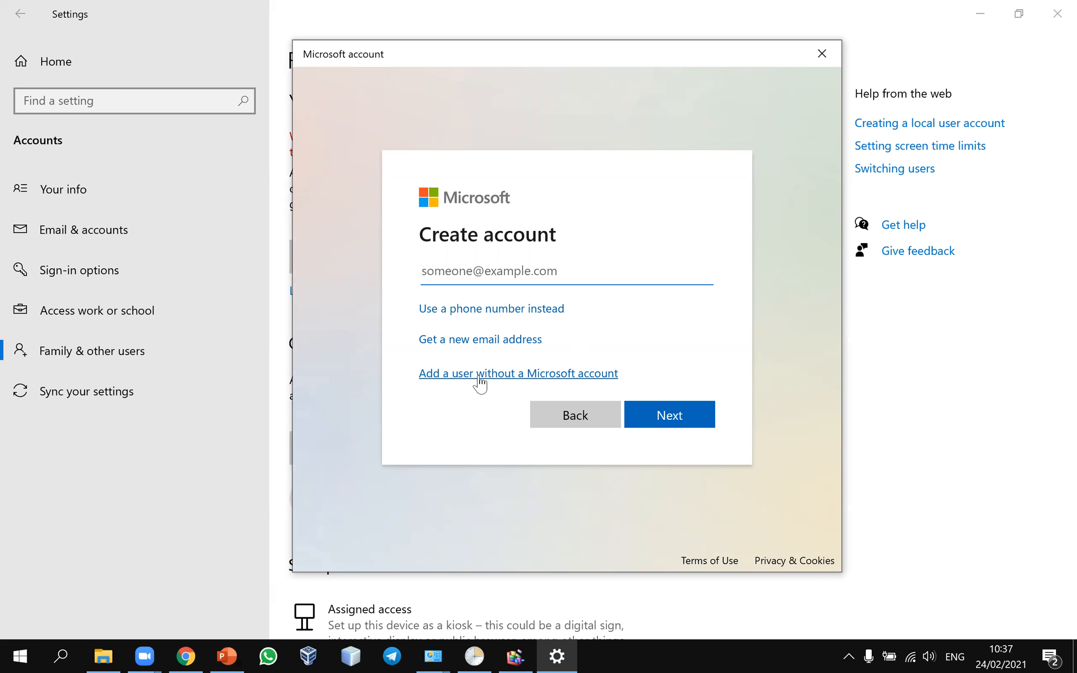
Step: Choose 'Add a user without a Microsoft account' to get the local 'Create a user for this PC' form
left_click(477, 382)
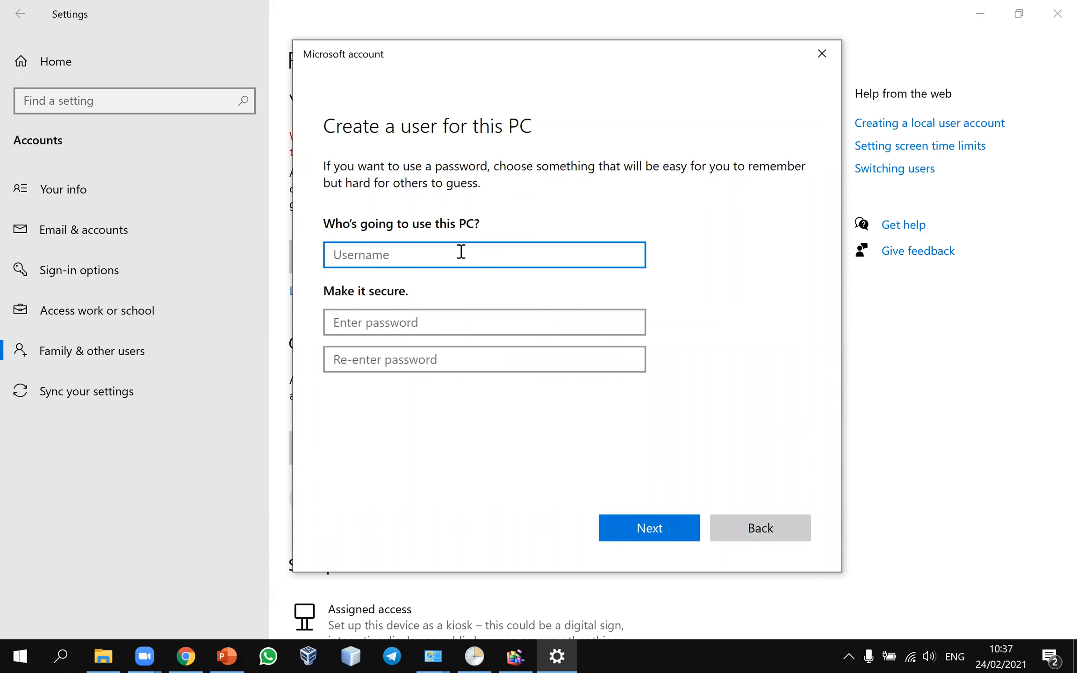
Step: Enter the new user's username, then type the password and its confirmation
left_click(20, 656)
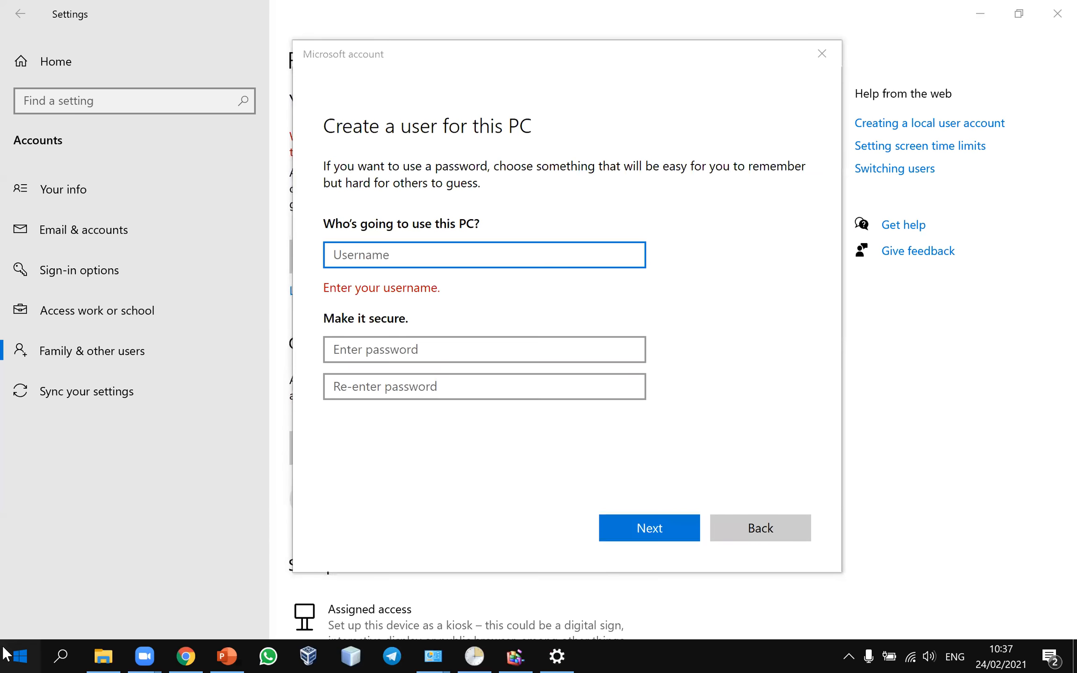
mouse_move(14, 624)
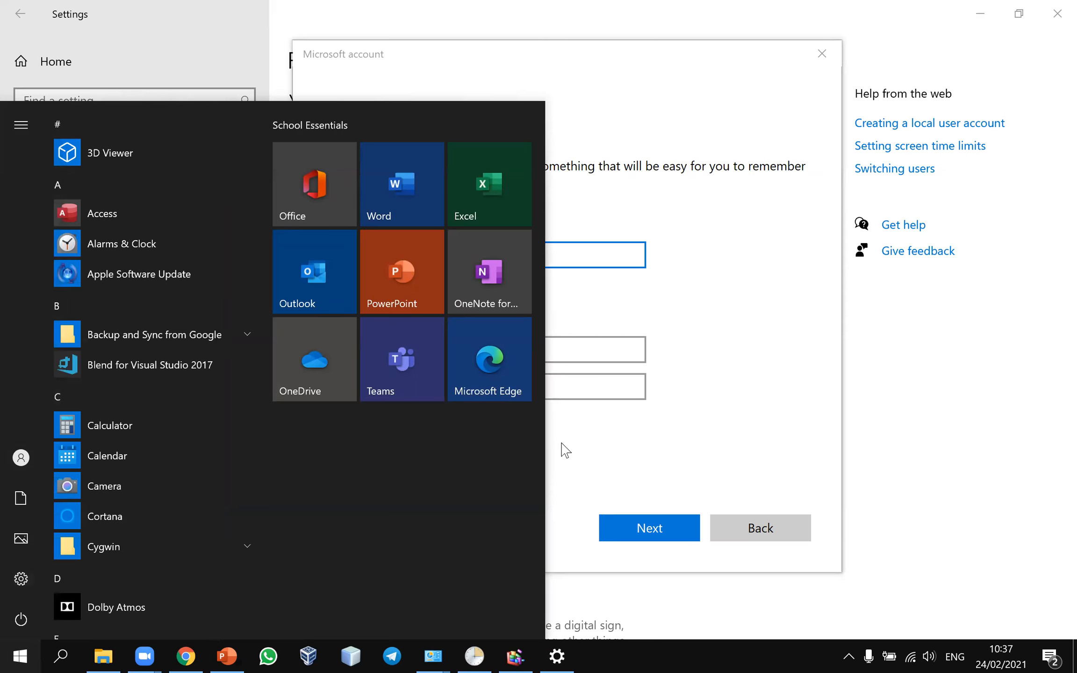
left_click(609, 410)
left_click(451, 248)
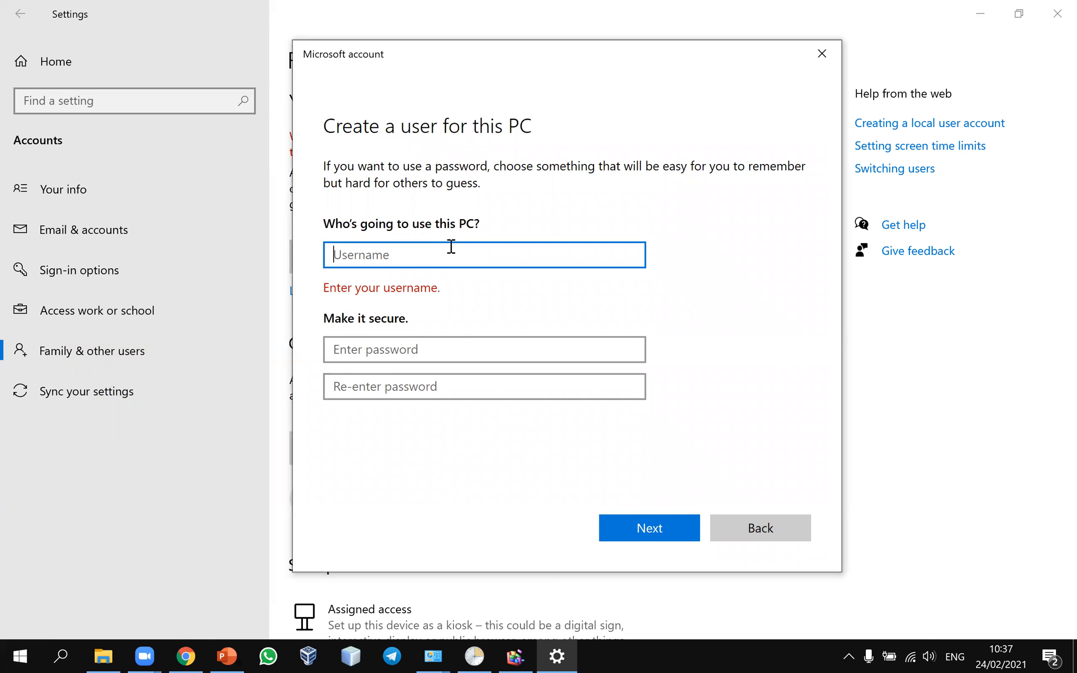
type("Farid")
left_click(399, 320)
type("••••••••••••••")
key("Tab")
type("••••••")
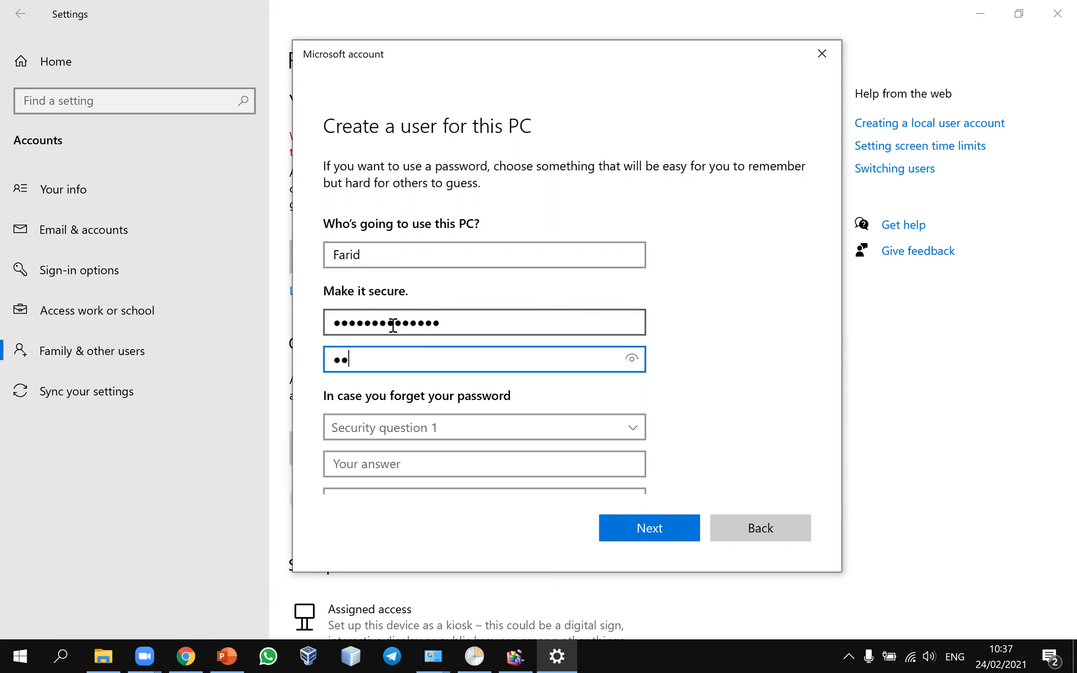
type("••••••••")
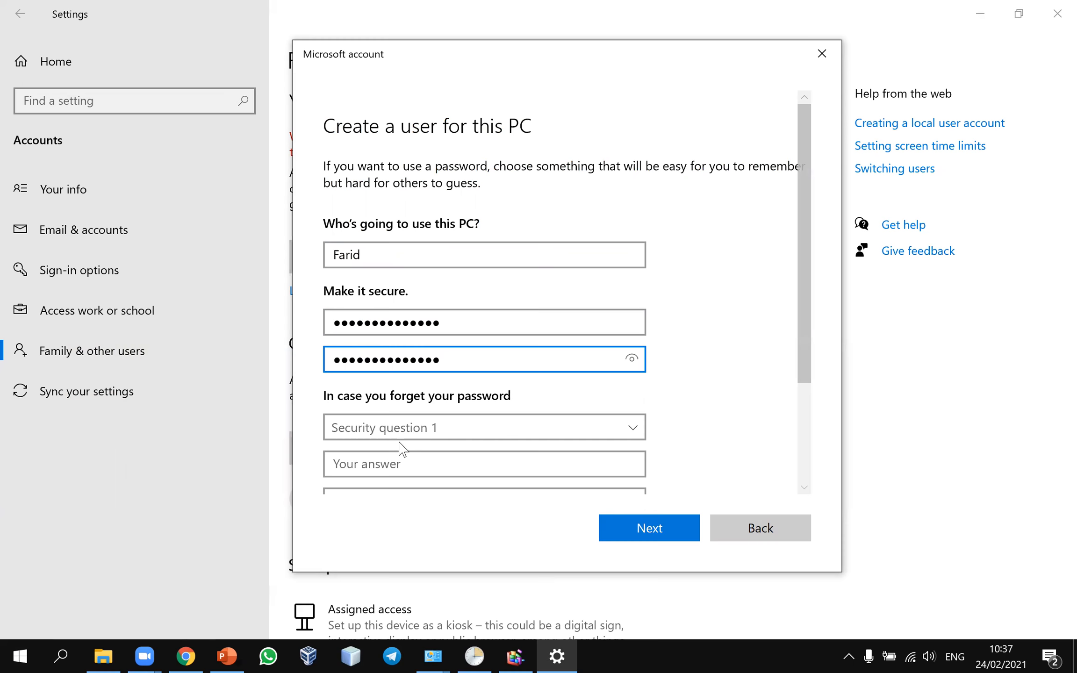
Step: Choose the childhood nickname and first pet's name security questions and type their answers
left_click(402, 430)
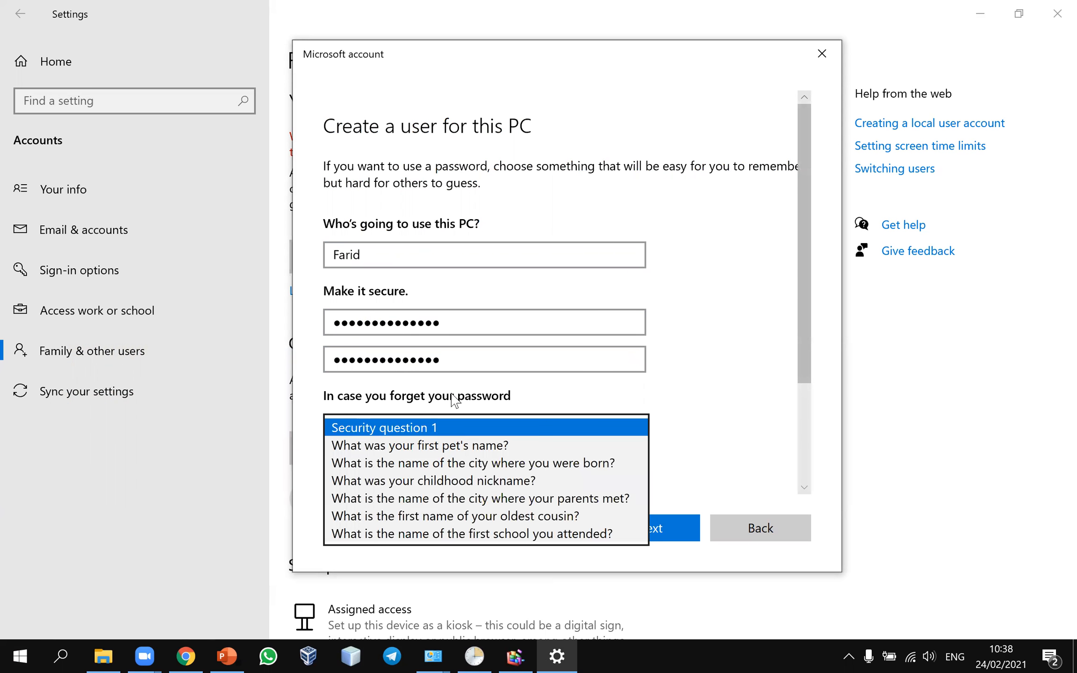
left_click(483, 388)
scroll(610, 456, "down", 3)
left_click(632, 522)
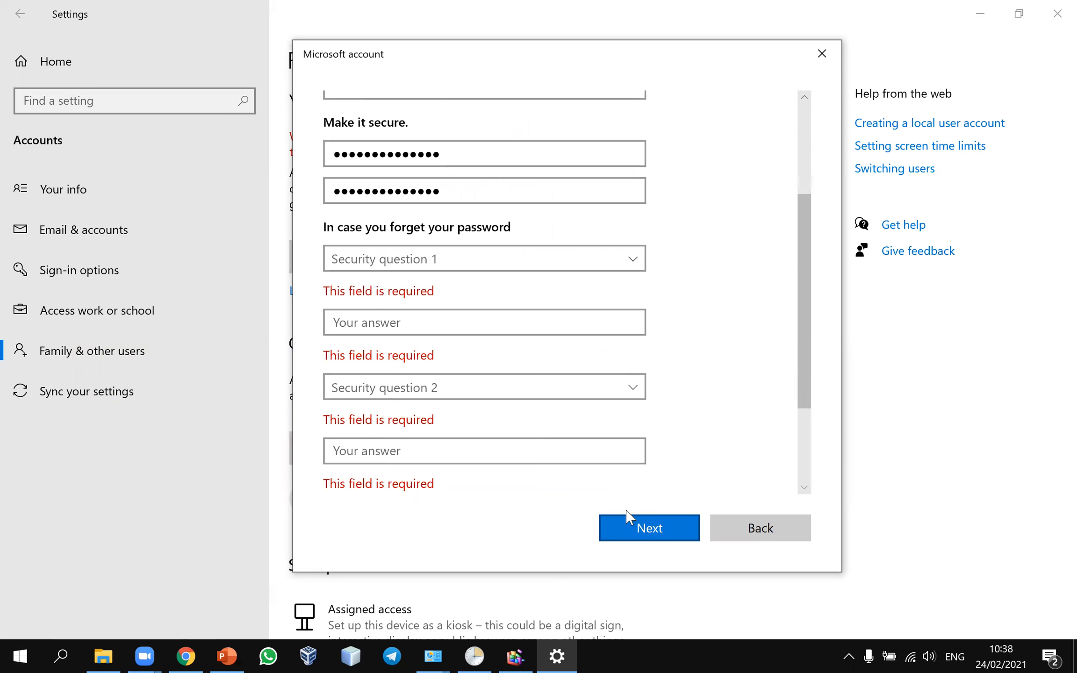
left_click(508, 269)
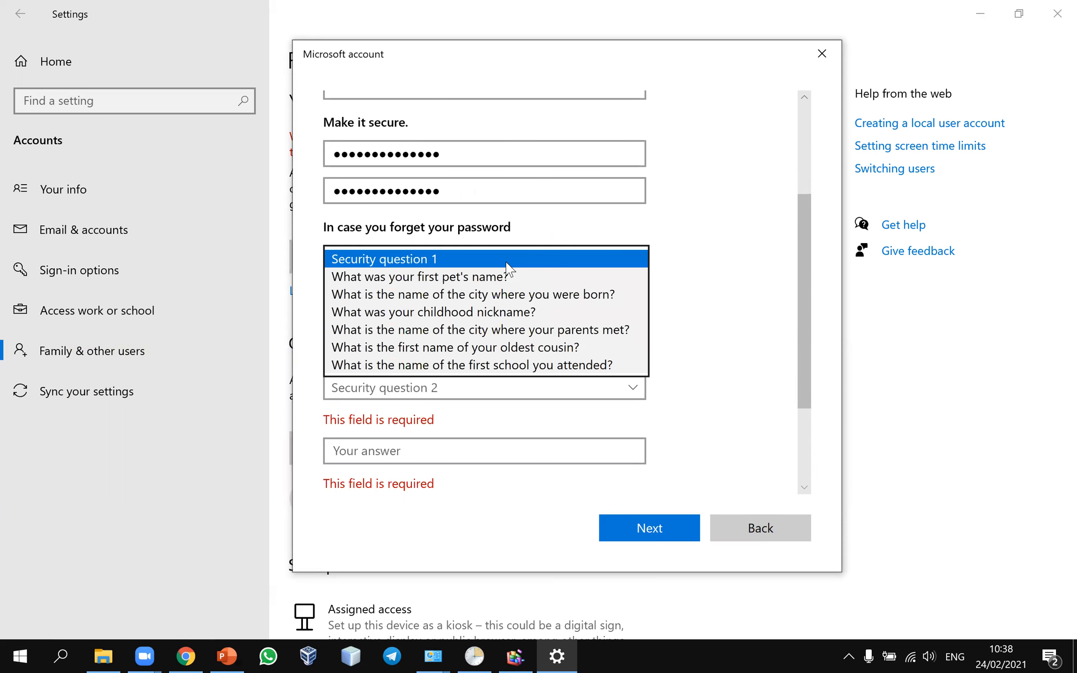
left_click(498, 313)
left_click(455, 296)
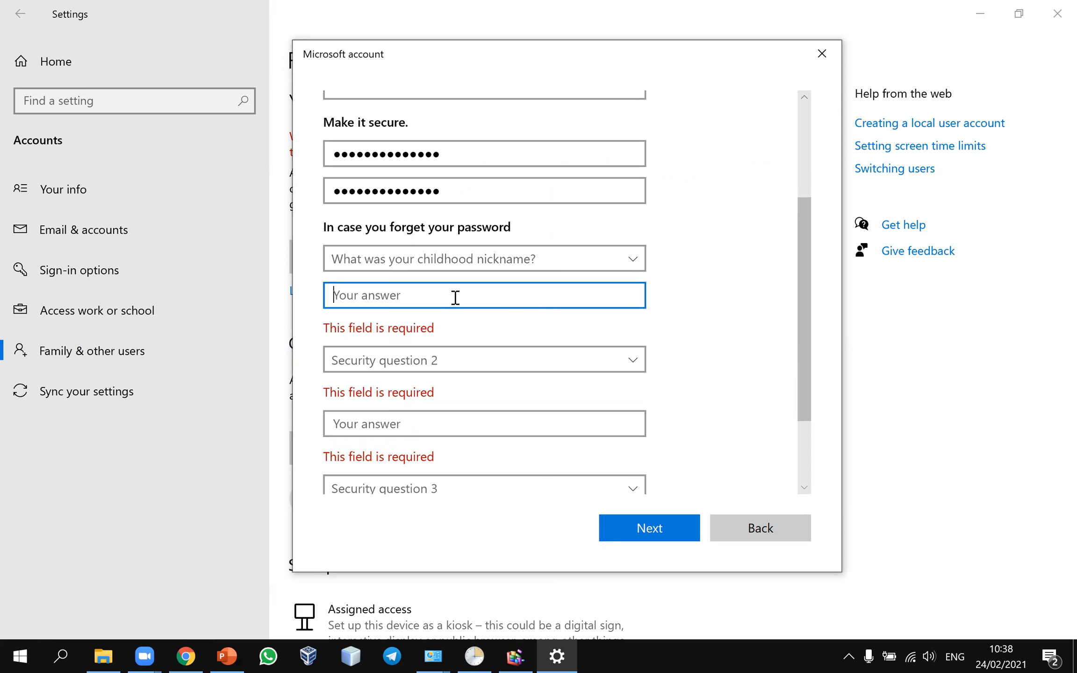
type("ABC")
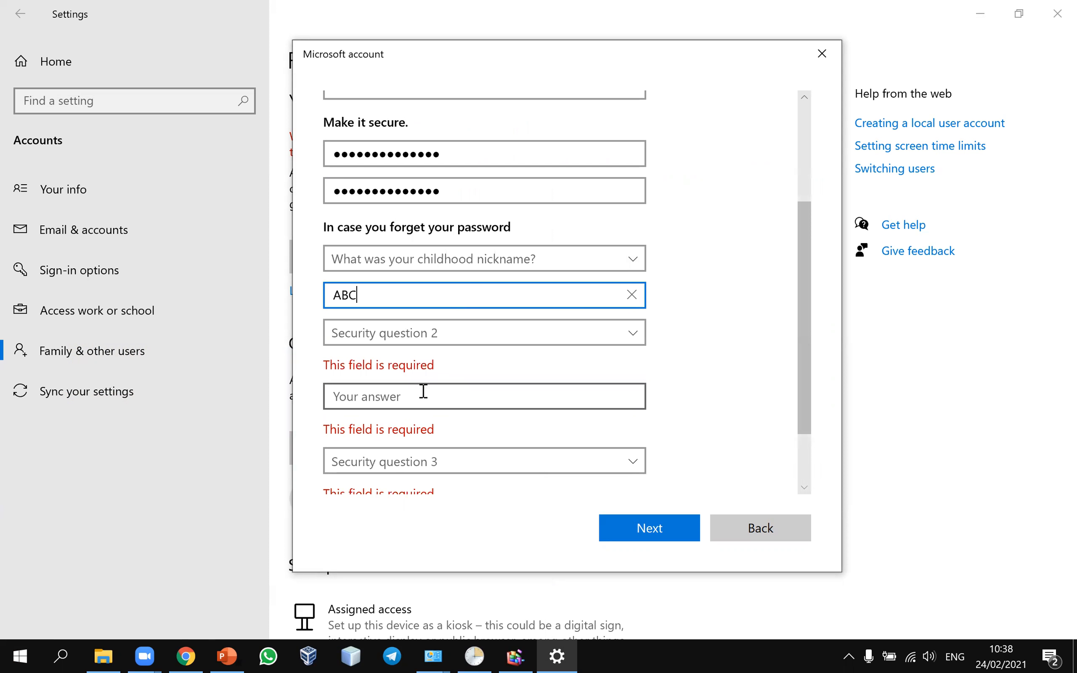
left_click(442, 338)
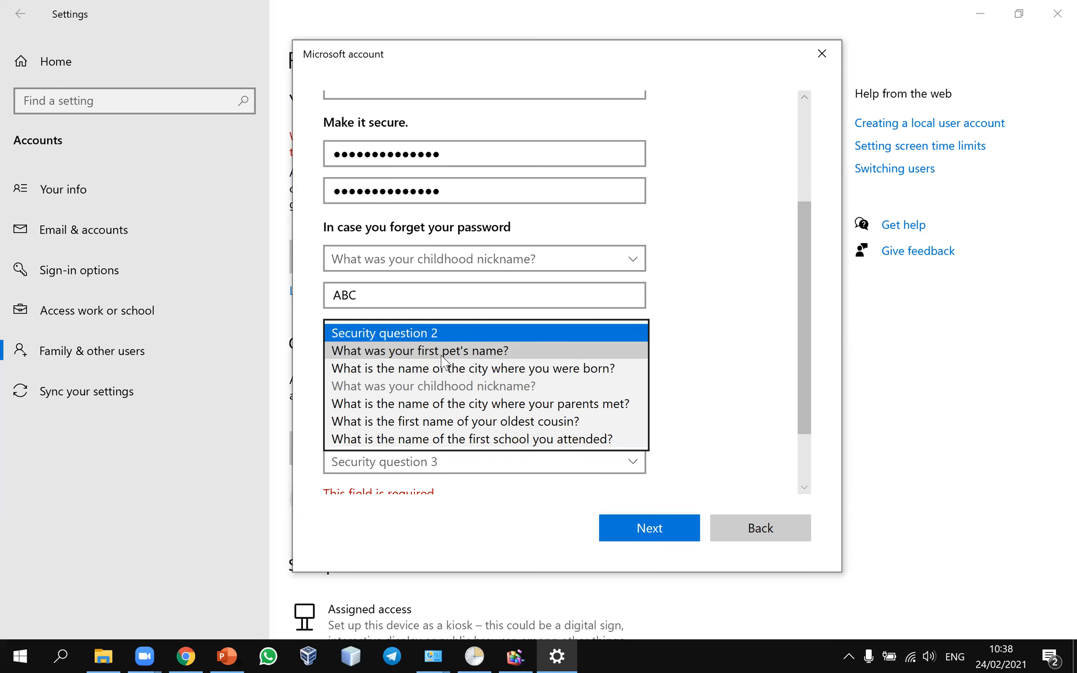
left_click(440, 348)
left_click(430, 375)
type("CBA")
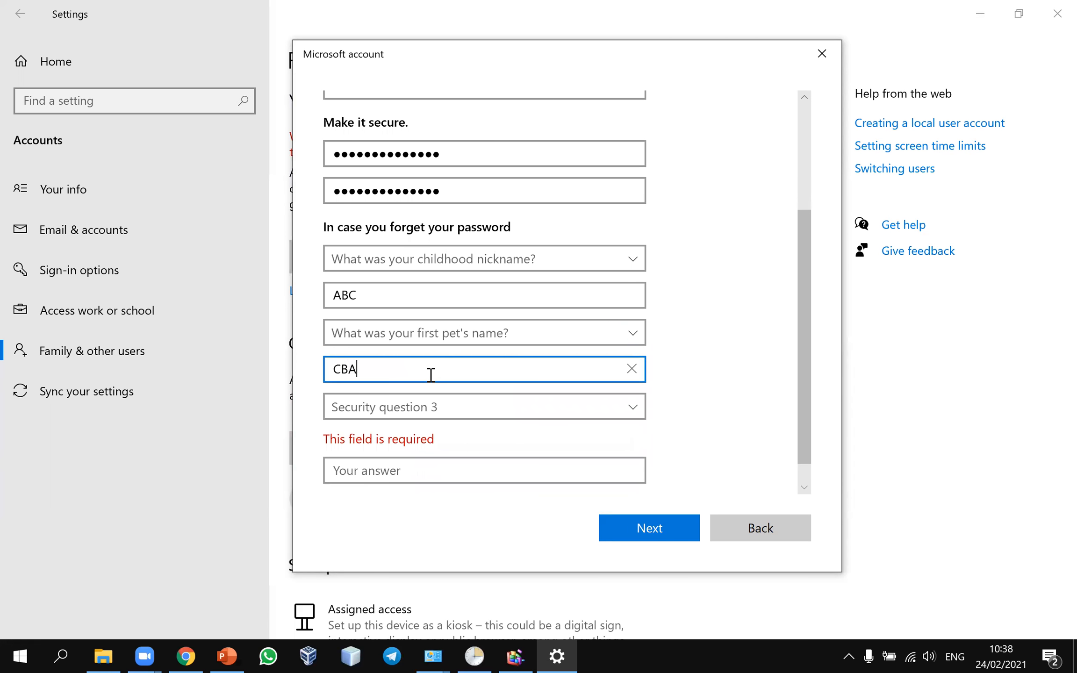
Step: Choose the oldest cousin security question, answer it, and submit the account details
scroll(429, 376, "down", 1)
left_click(392, 437)
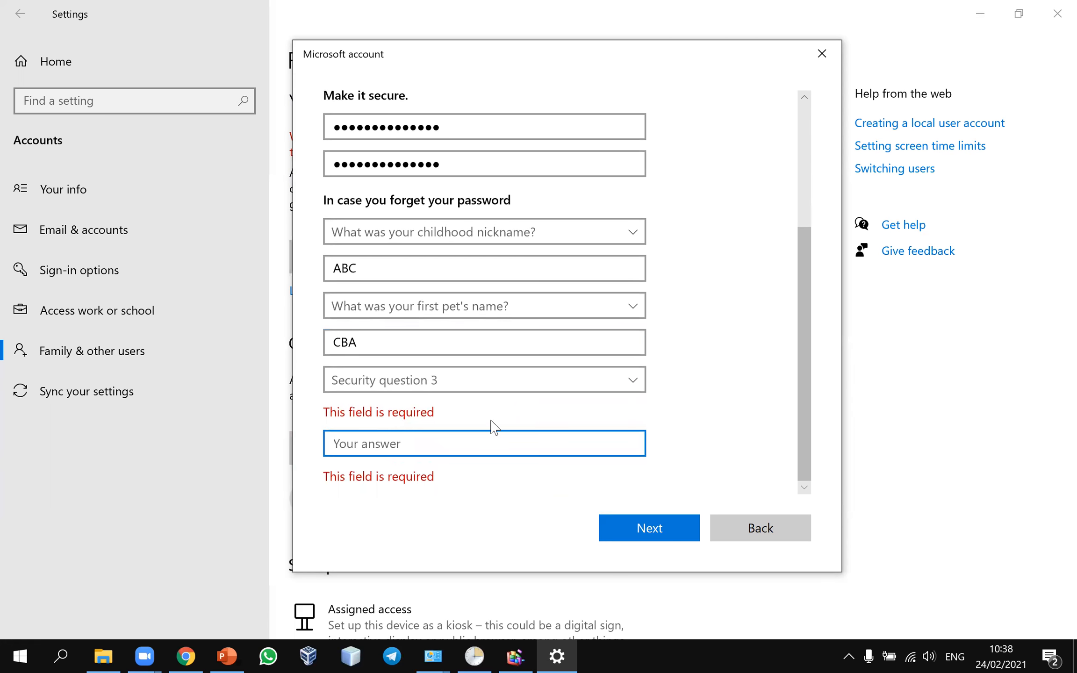
left_click(463, 380)
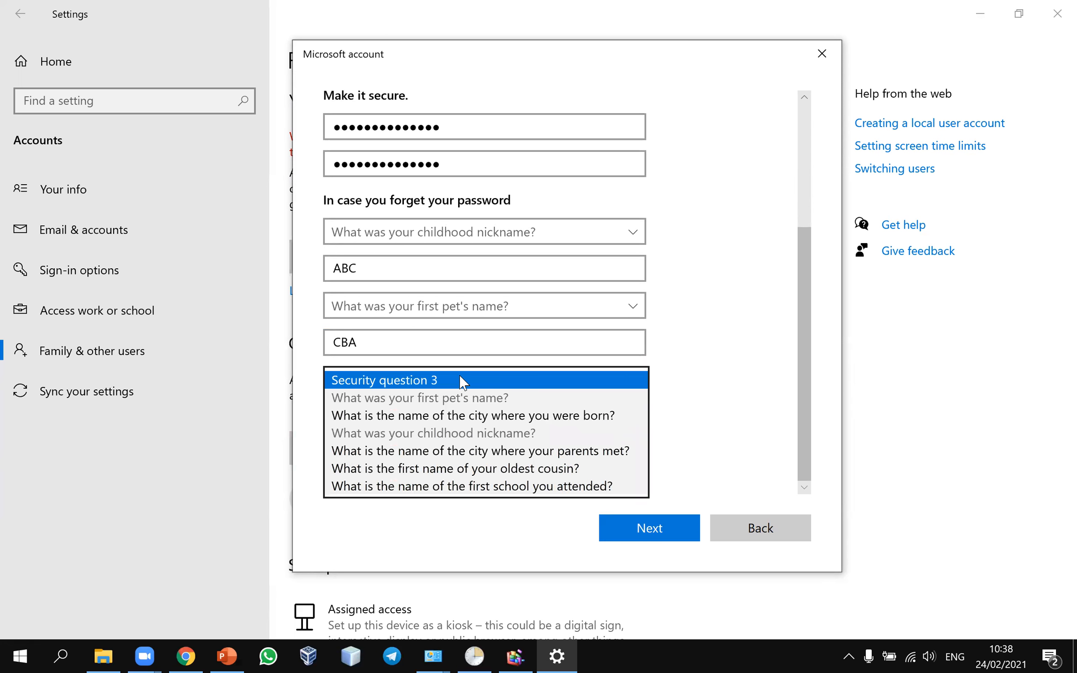
left_click(439, 467)
left_click(428, 447)
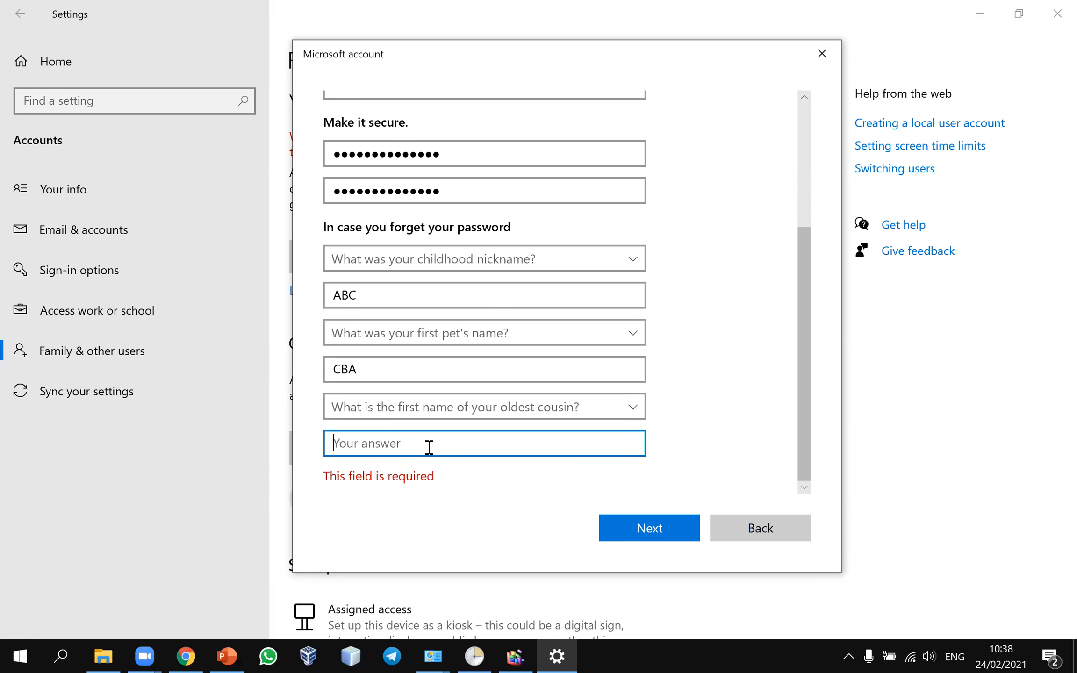
type("BBB")
left_click(672, 527)
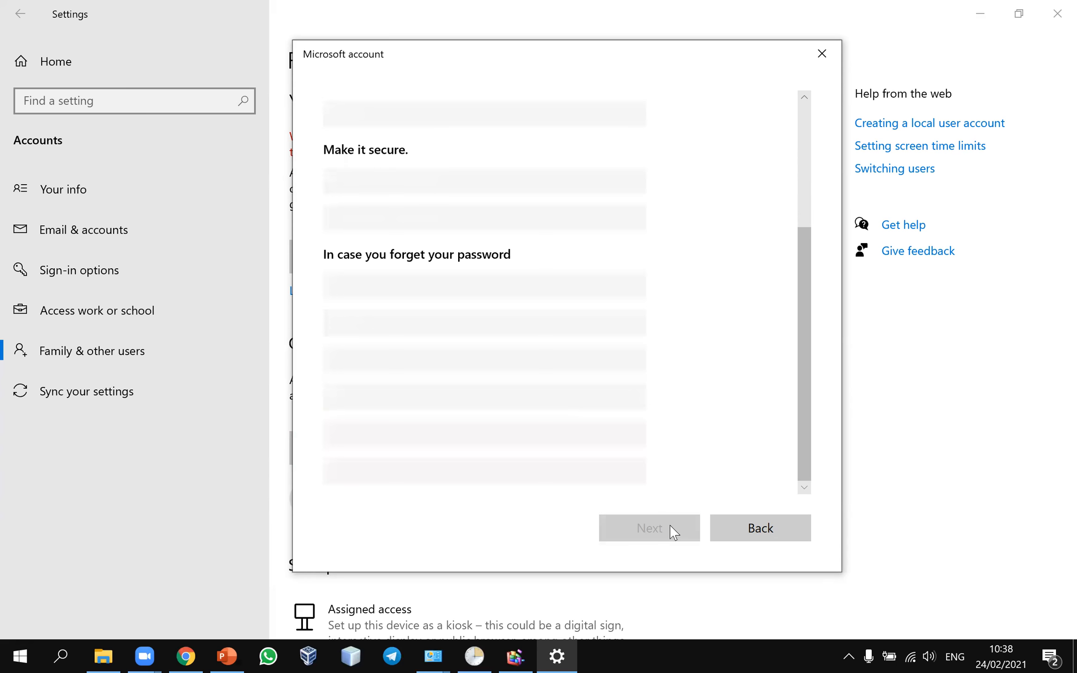
Step: Replace the rejected username with a different name and create the second local account
scroll(440, 318, "down", 1)
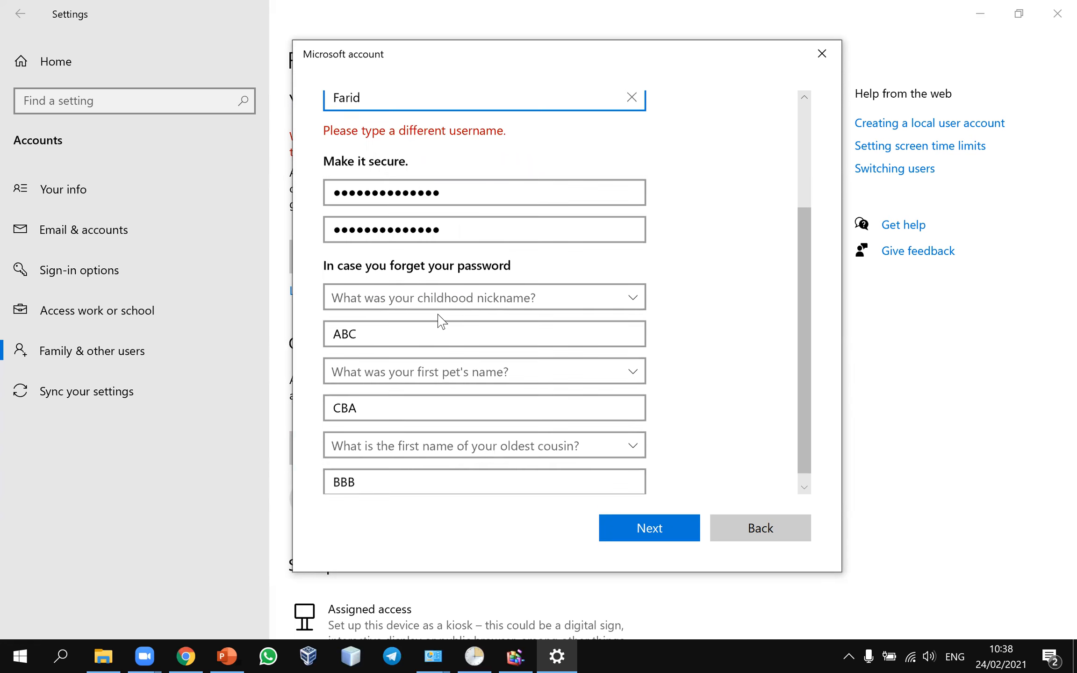
scroll(442, 321, "up", 3)
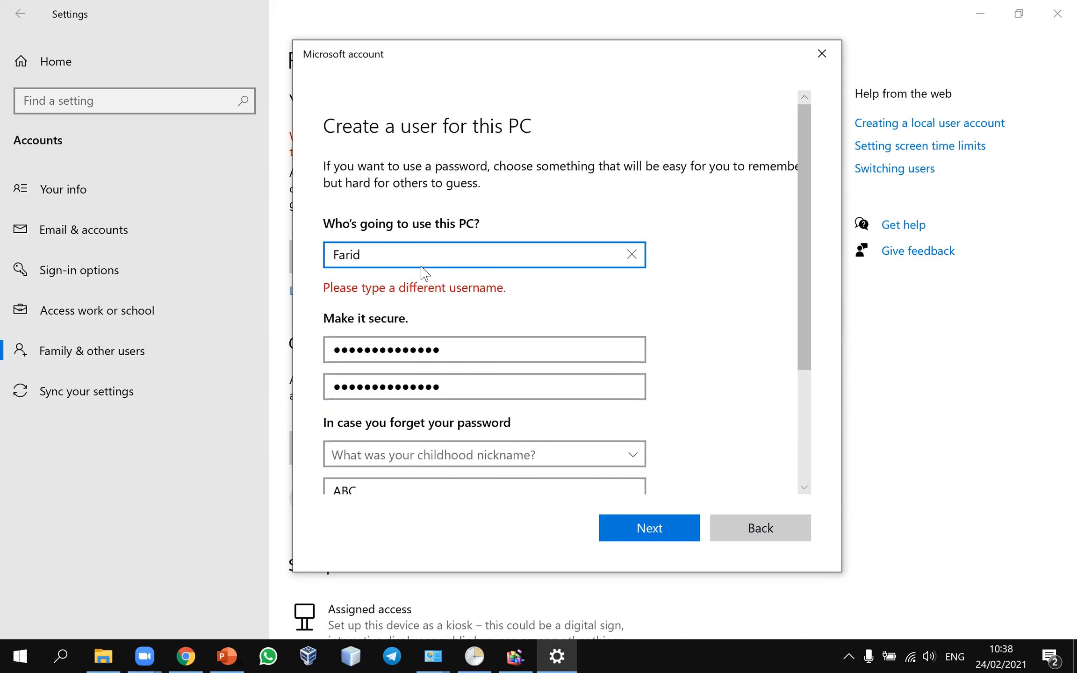
double_click(340, 254)
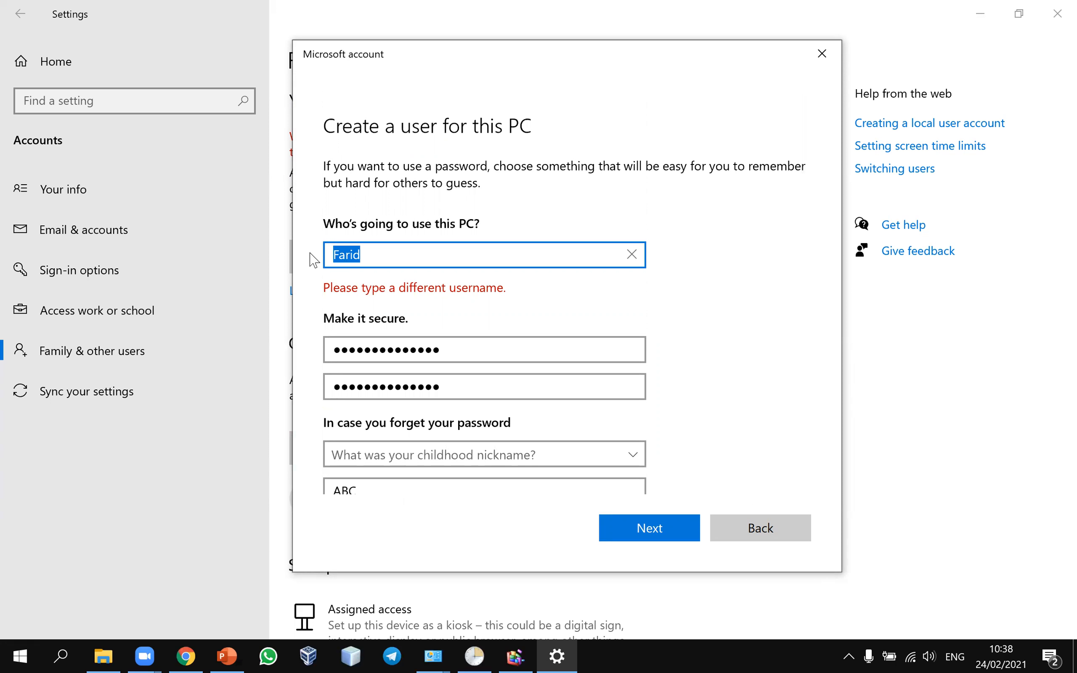
key("ctrl+c")
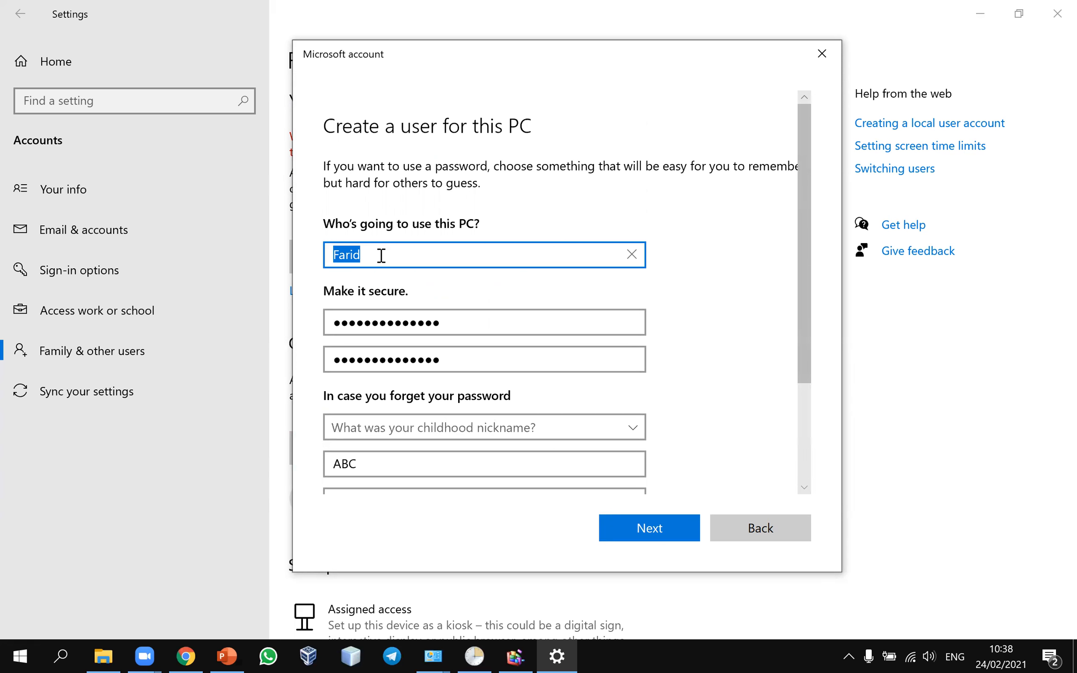
type("Mohammad")
left_click(648, 530)
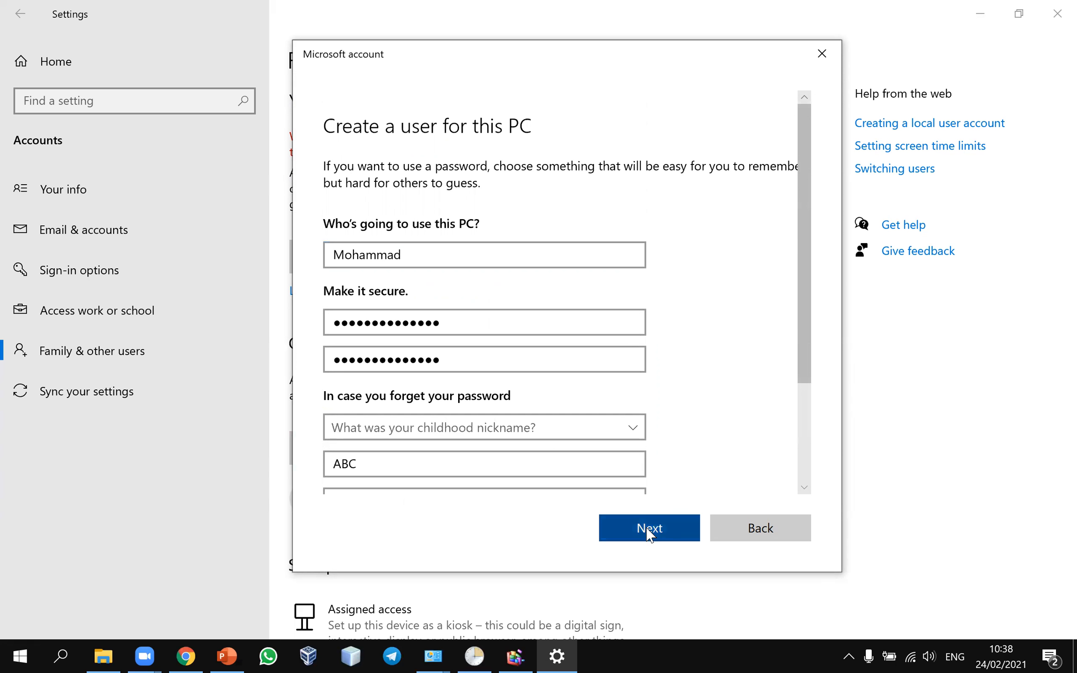
scroll(523, 211, "down", 3)
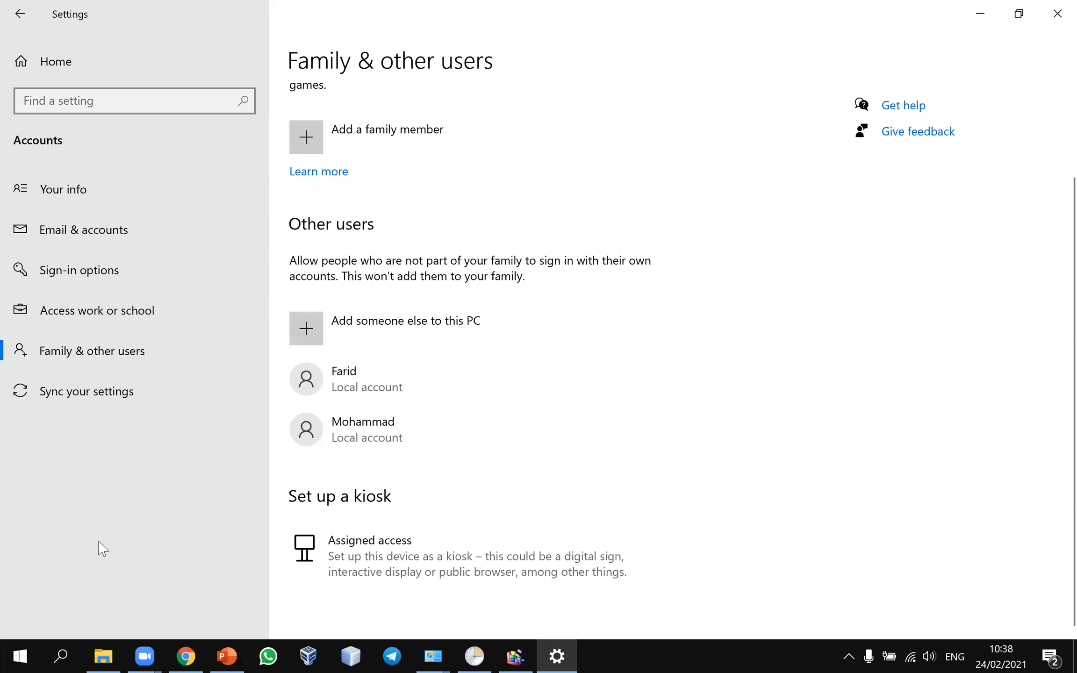
left_click(20, 656)
Step: Check the PC's account list from Start's user icon, then close Word's start screen
left_click(20, 617)
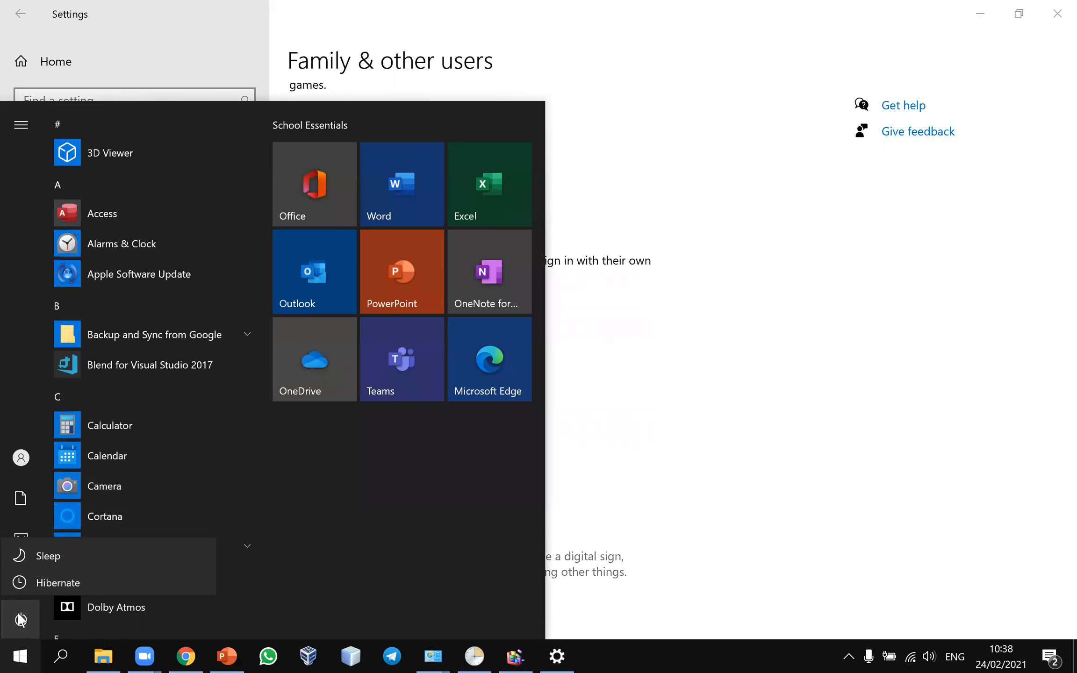
left_click(19, 458)
left_click(22, 459)
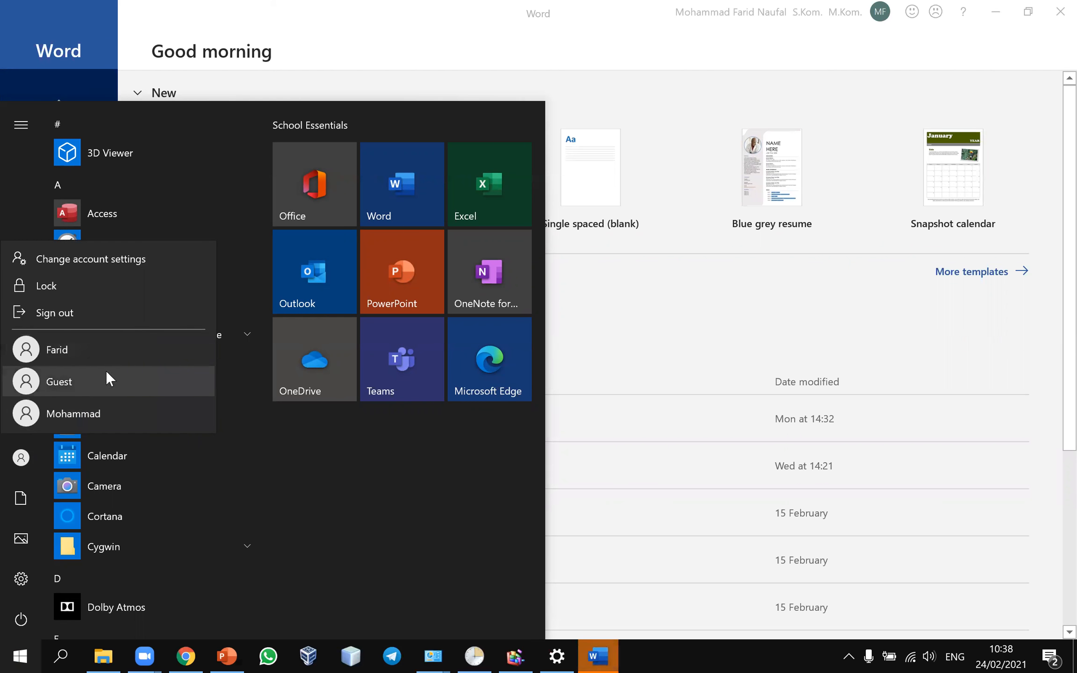
left_click(22, 621)
left_click(22, 620)
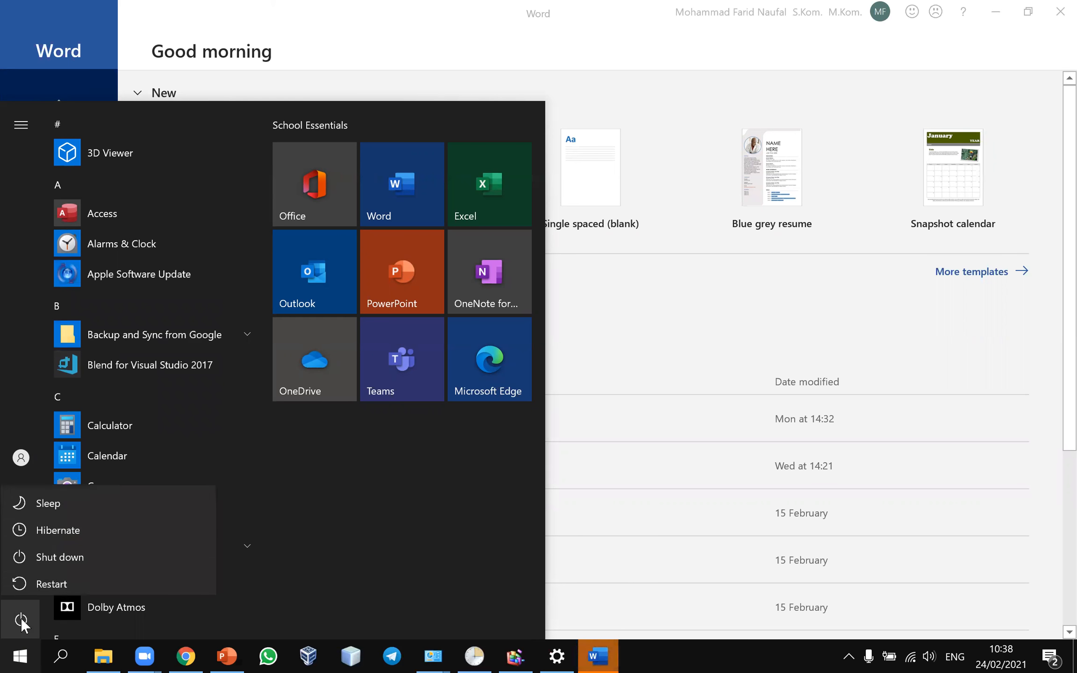
left_click(37, 638)
left_click(20, 653)
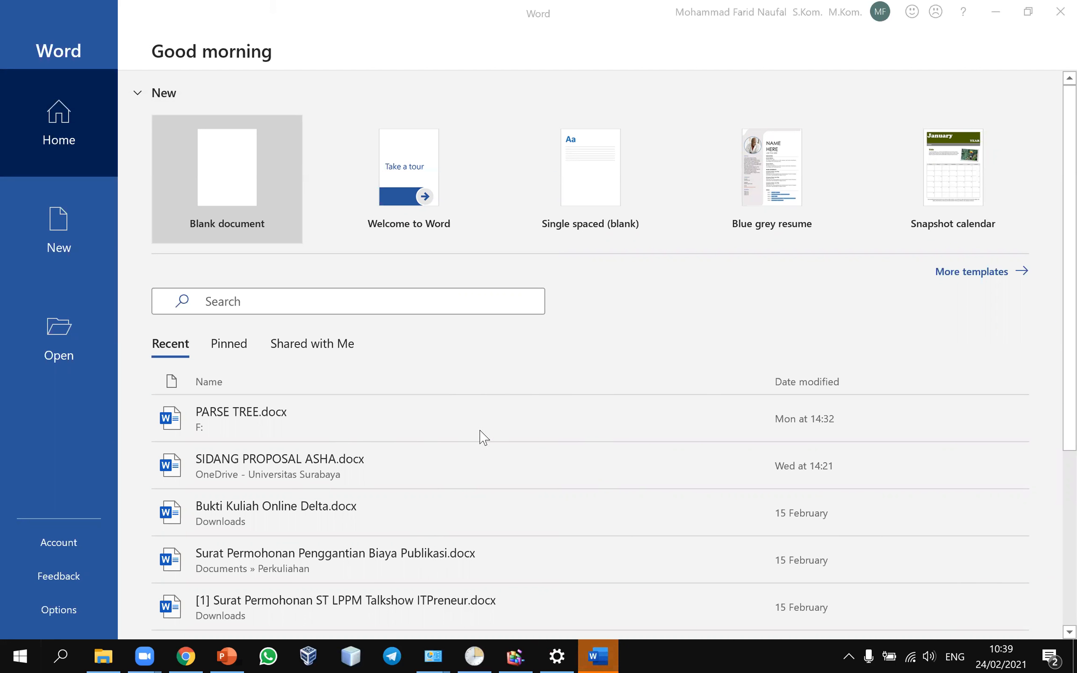
mouse_move(457, 655)
left_click(1050, 17)
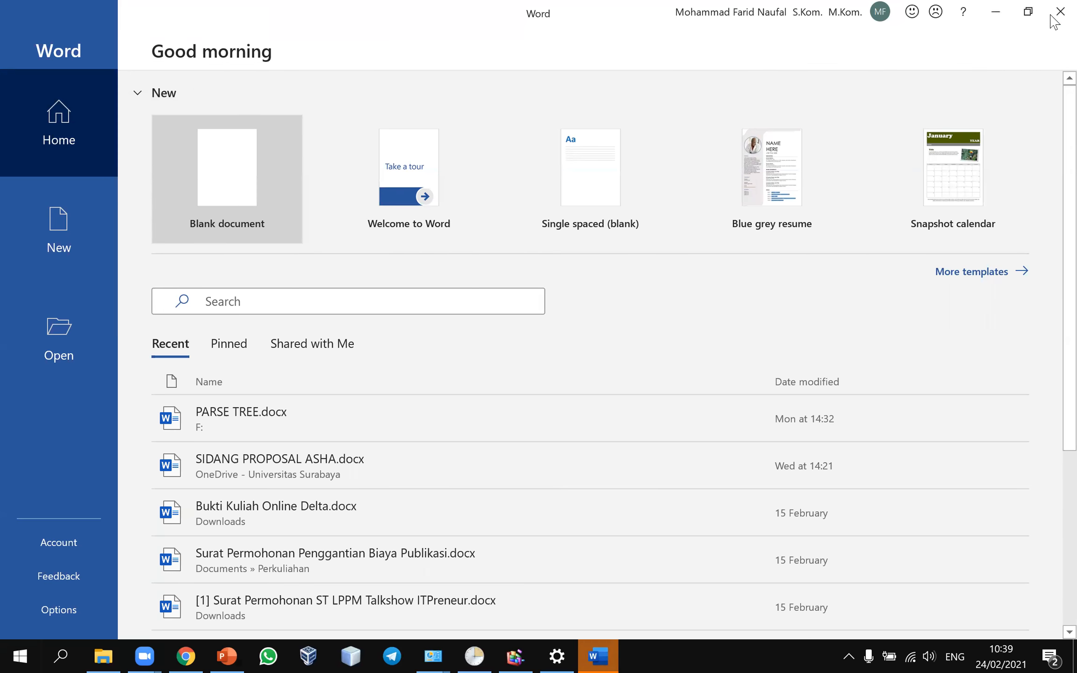
Step: Minimize Settings so PowerPoint's slide 24, 'Create User', is showing again
scroll(482, 414, "up", 3)
scroll(491, 356, "down", 3)
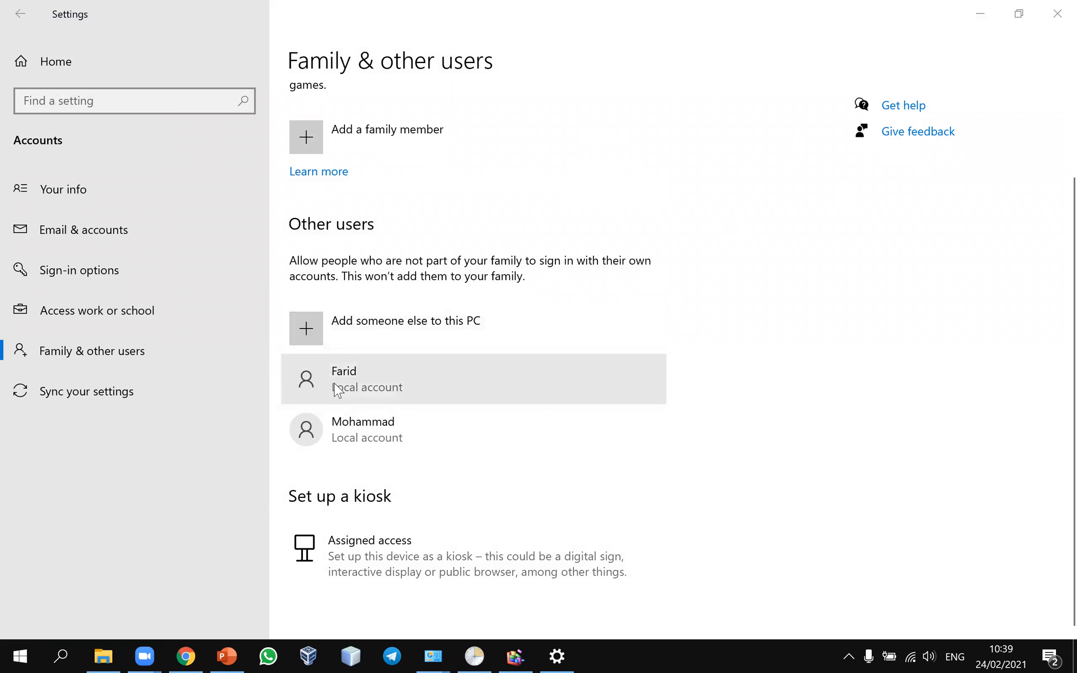
left_click(4, 654)
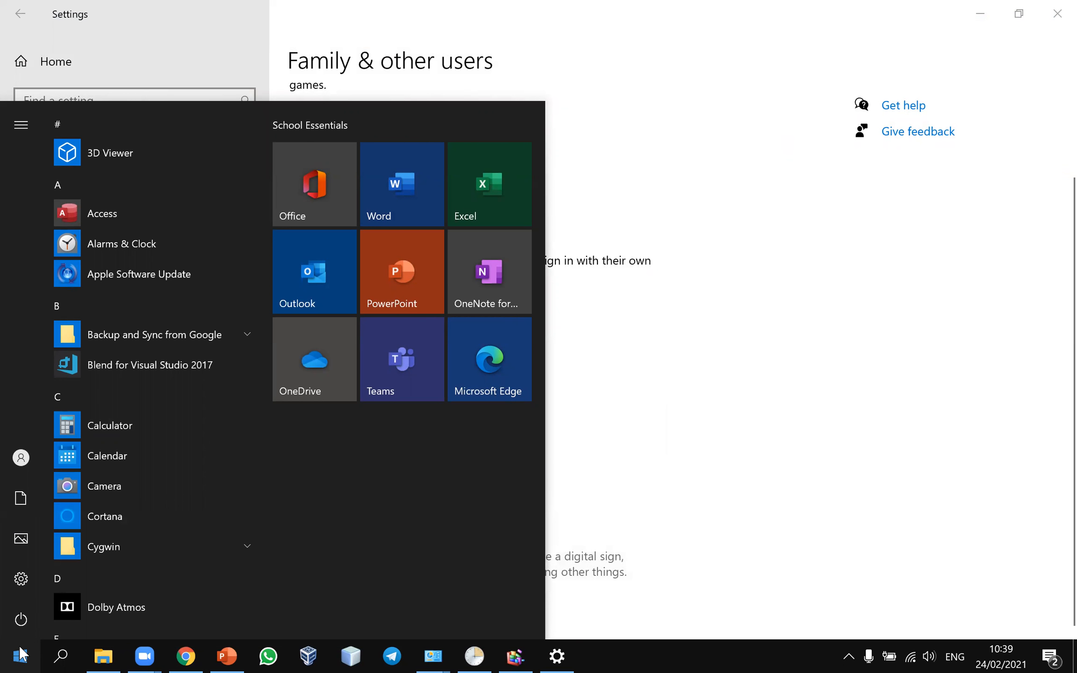
left_click(5, 654)
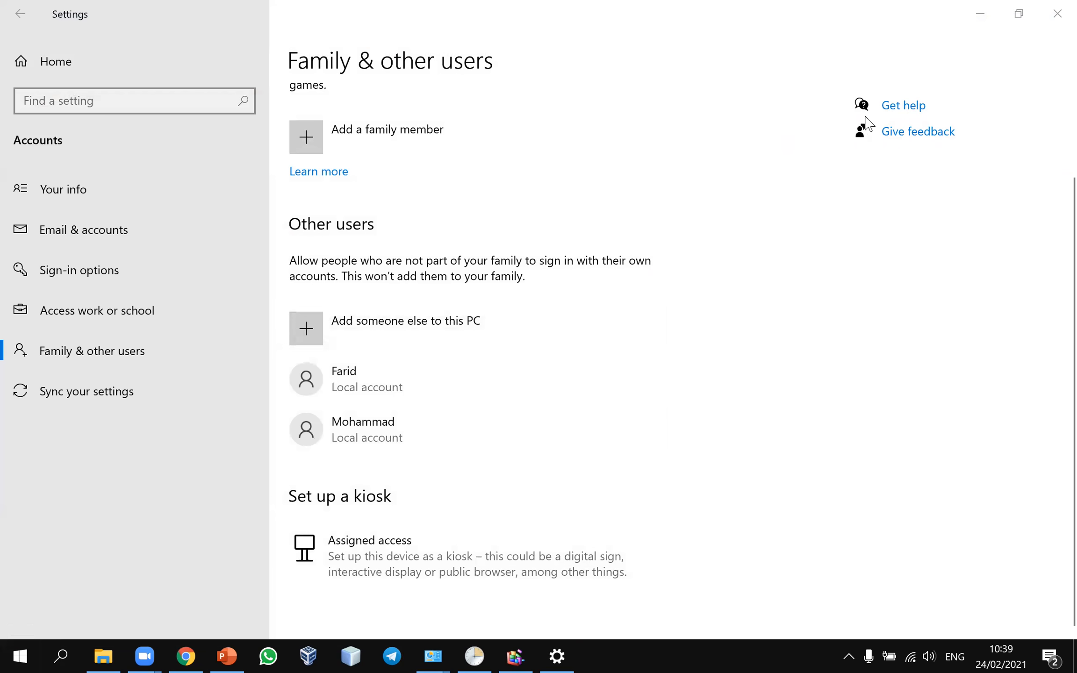
left_click(980, 14)
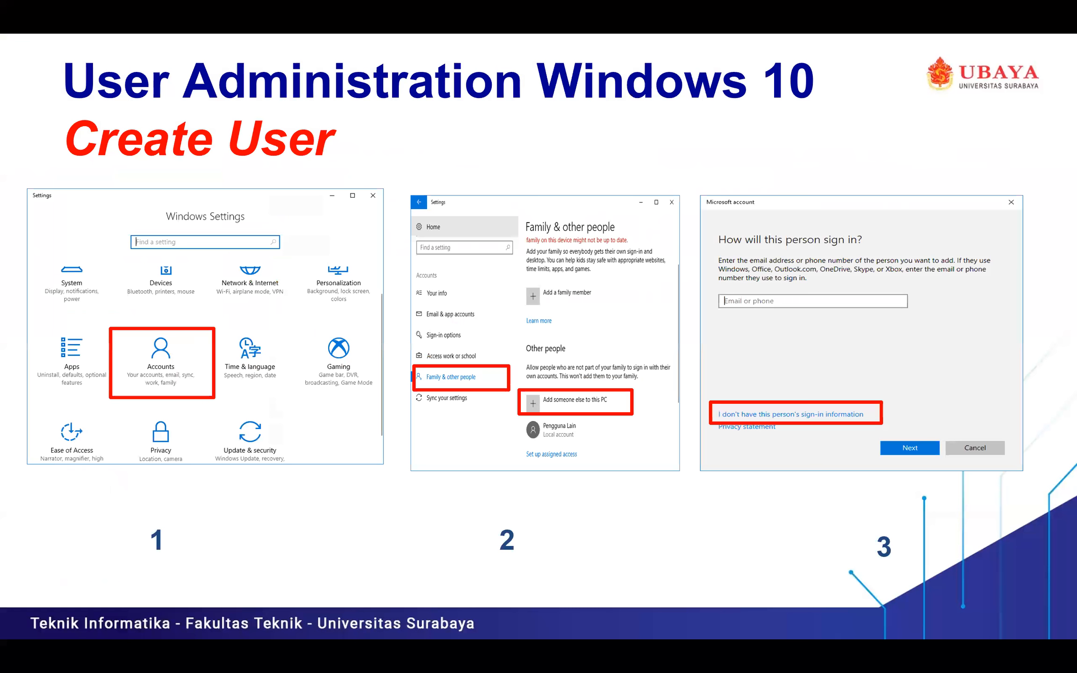
Step: Present the Create User slides up to slide 29 on making a user administrator, then exit to editing
key("Right")
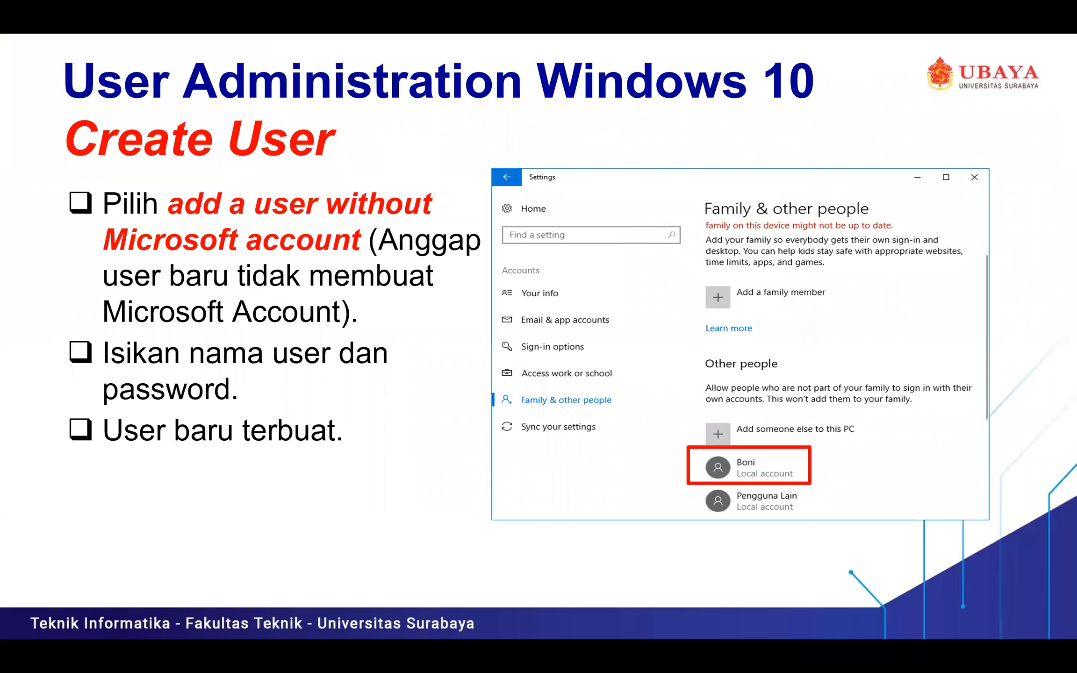
key("Right")
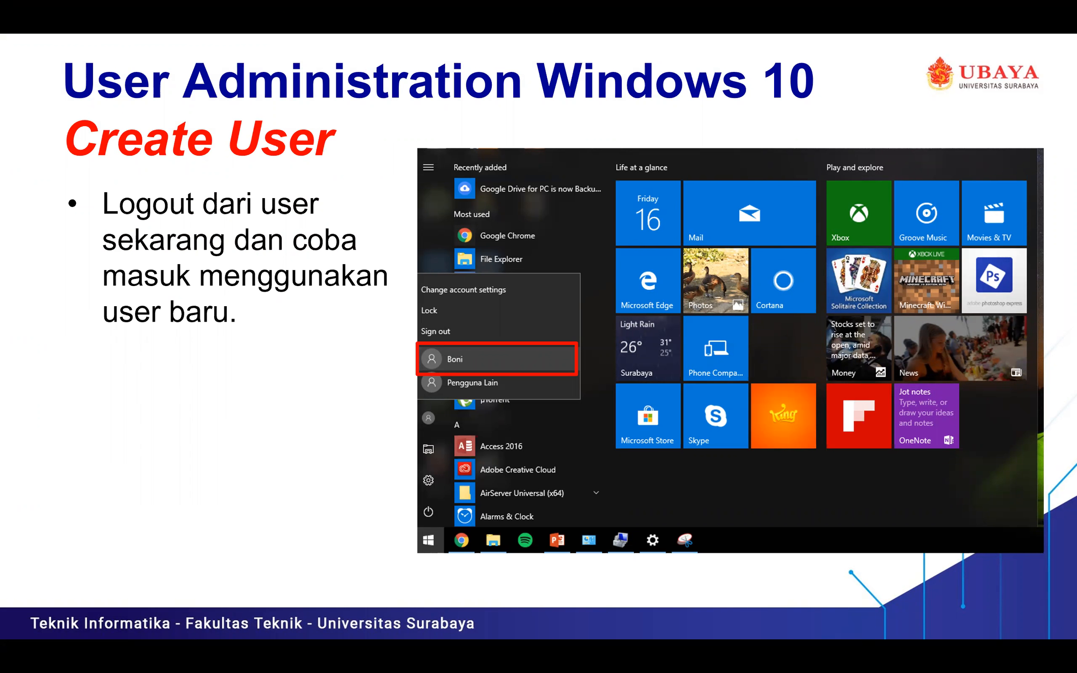
key("Right")
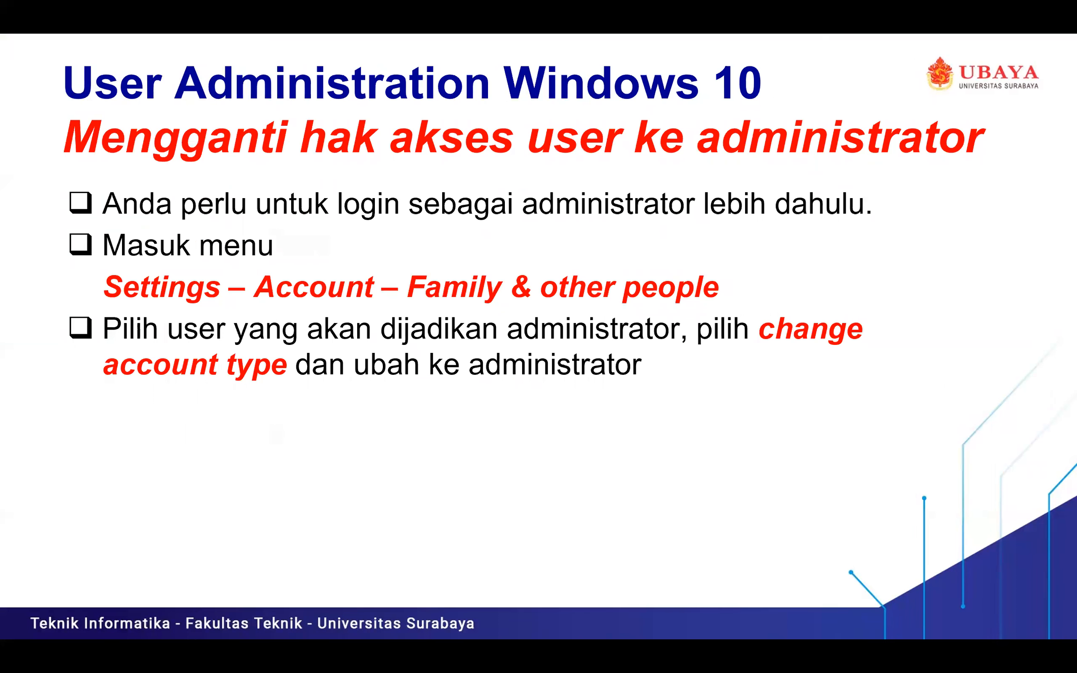
key("Right")
key("Right")
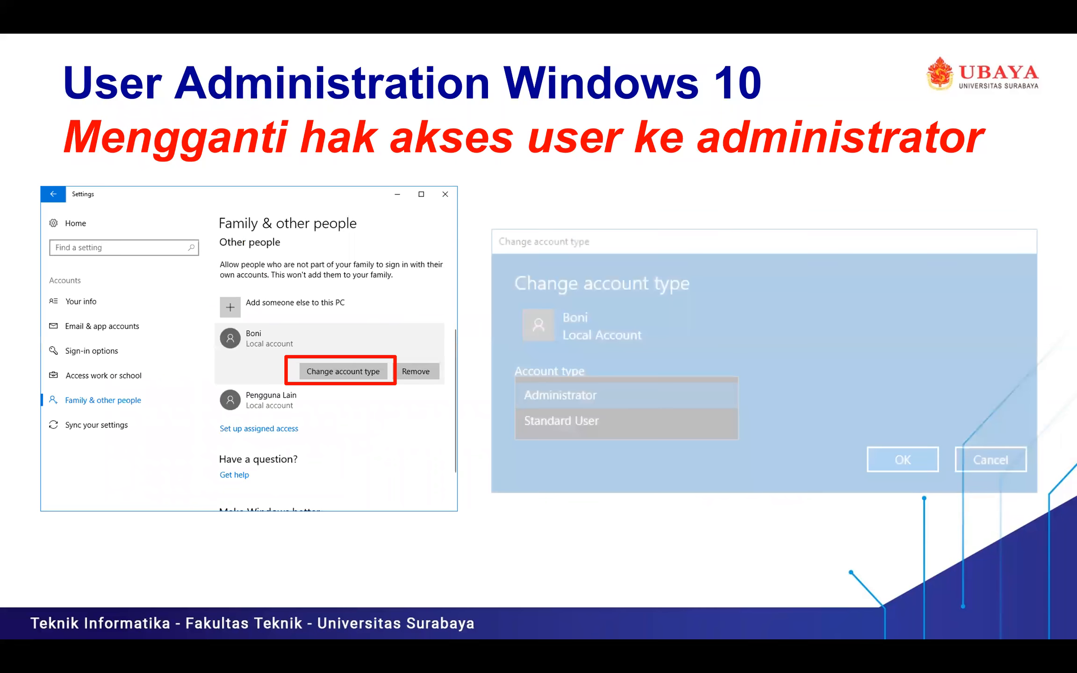
key("Left")
key("Left")
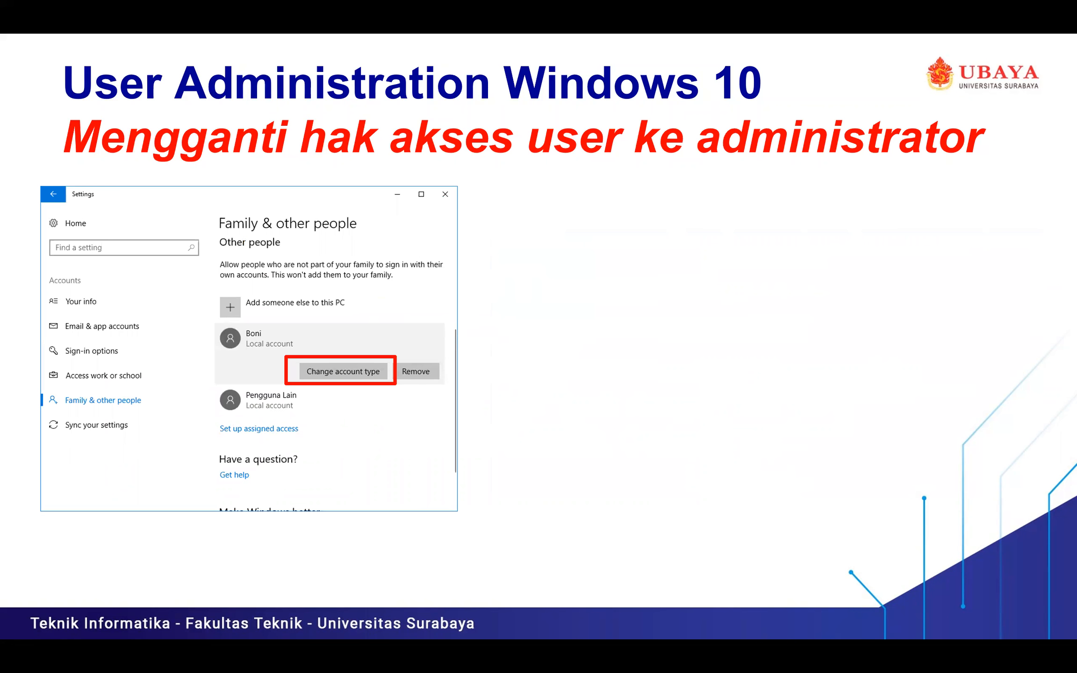
left_click(526, 474)
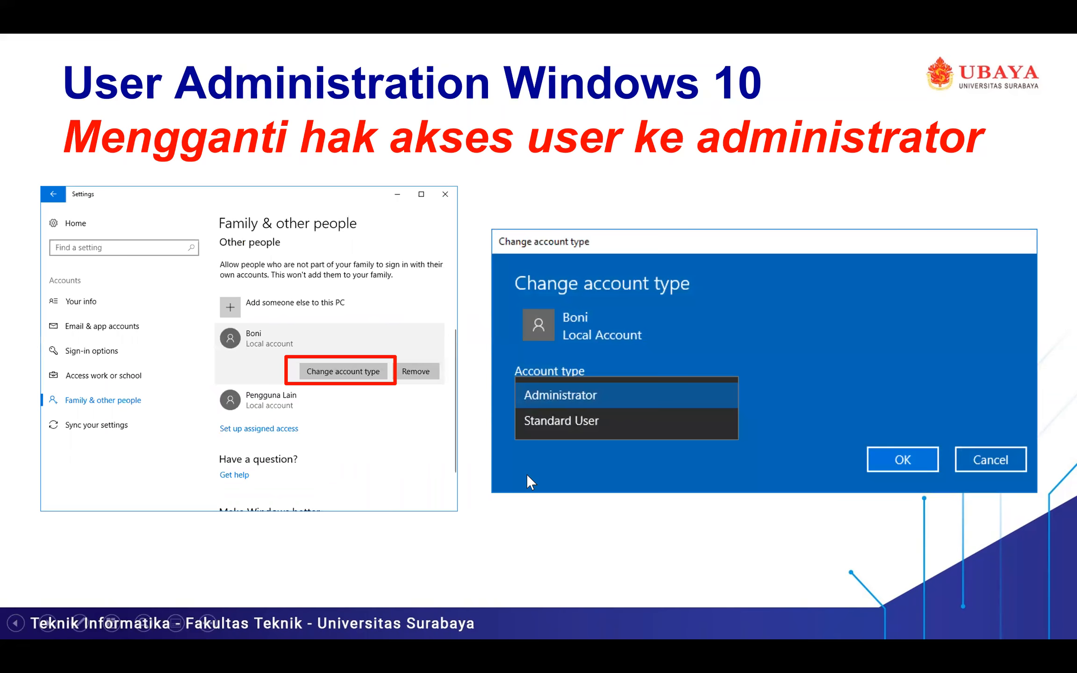
key("Escape")
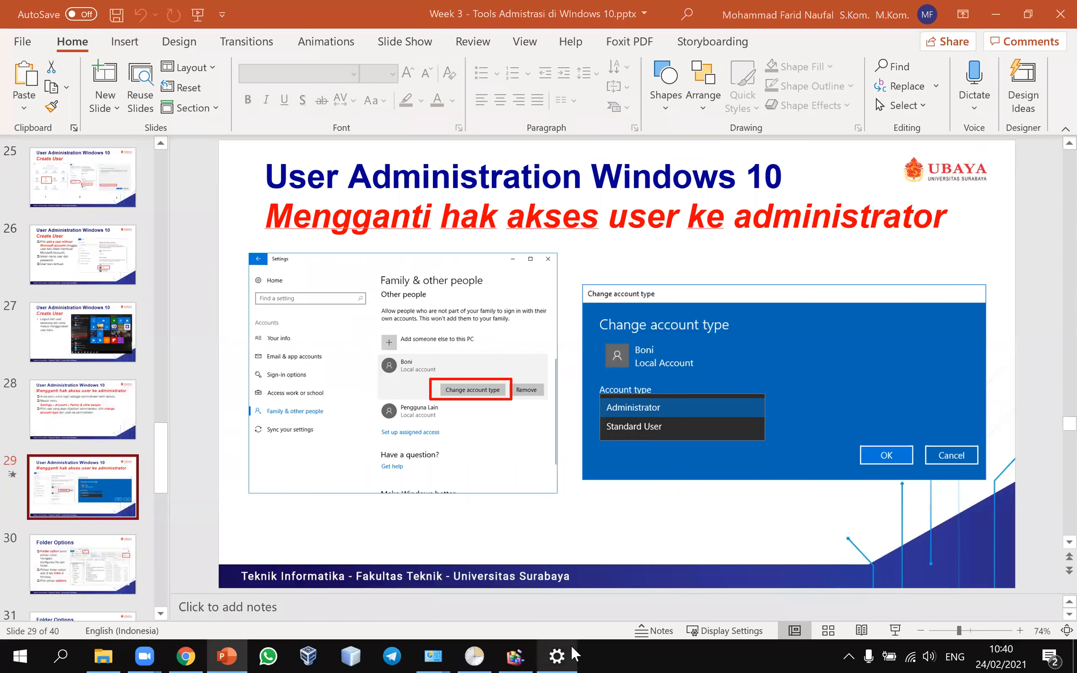
left_click(571, 652)
Step: Change the first Other users account's type to Administrator, then close Settings
left_click(382, 388)
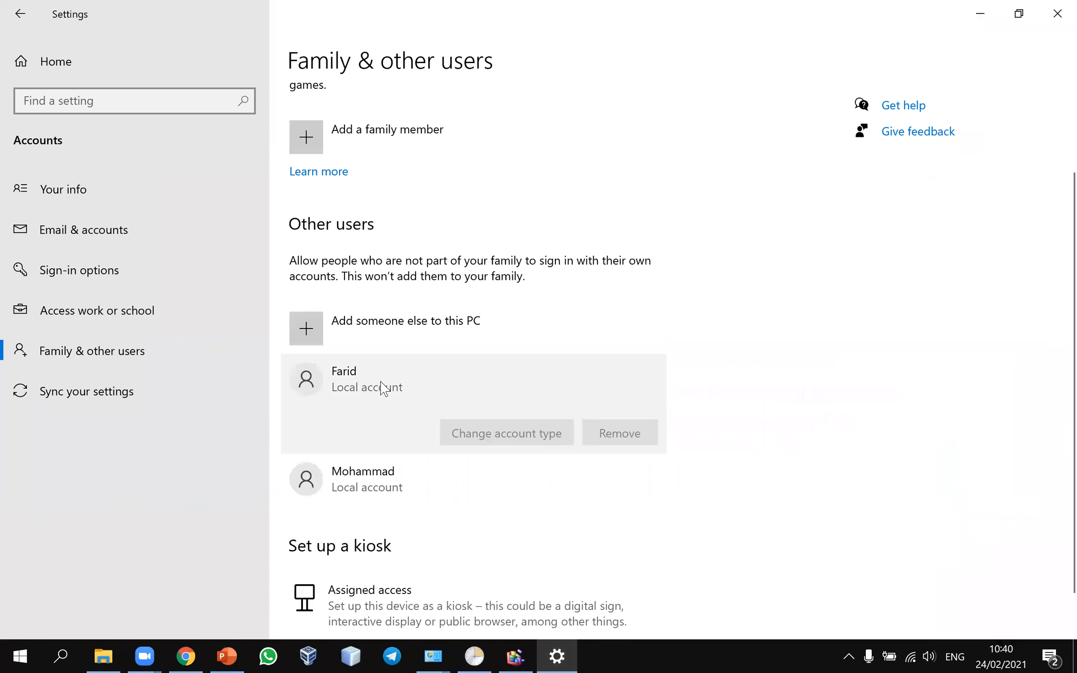
left_click(532, 430)
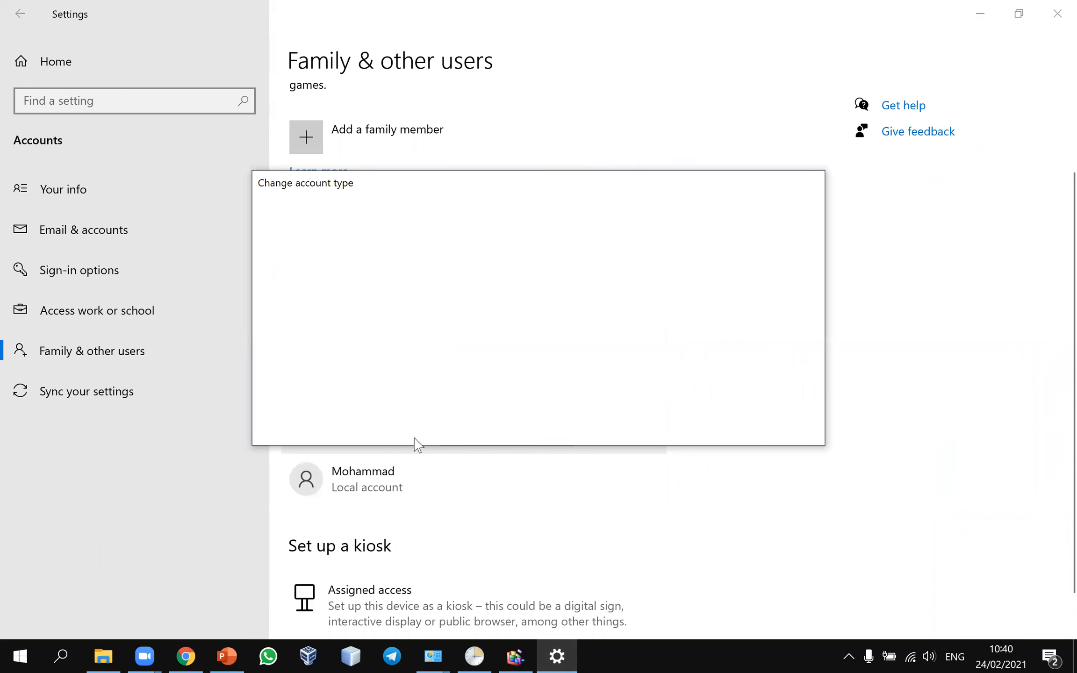
left_click(390, 347)
left_click(376, 319)
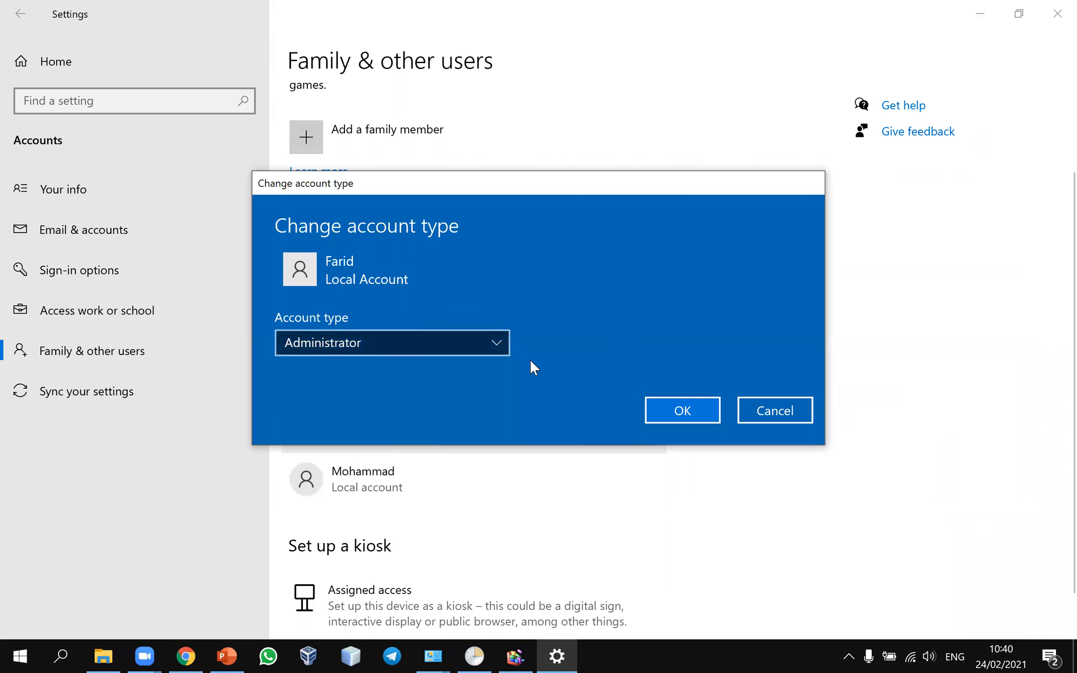
left_click(675, 405)
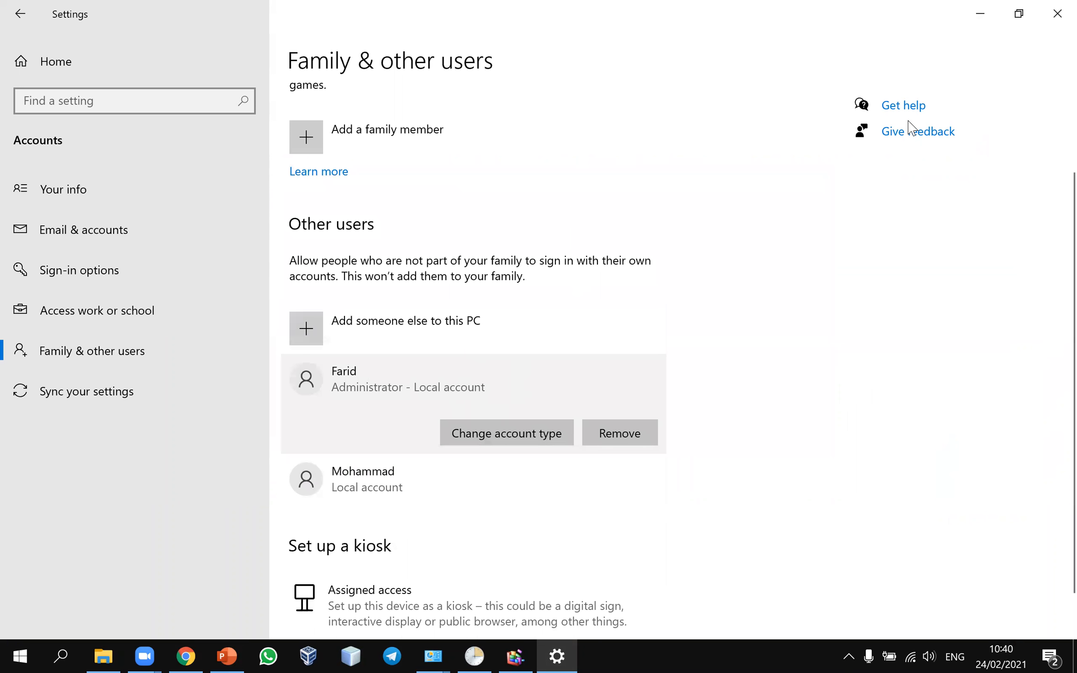
left_click(1058, 13)
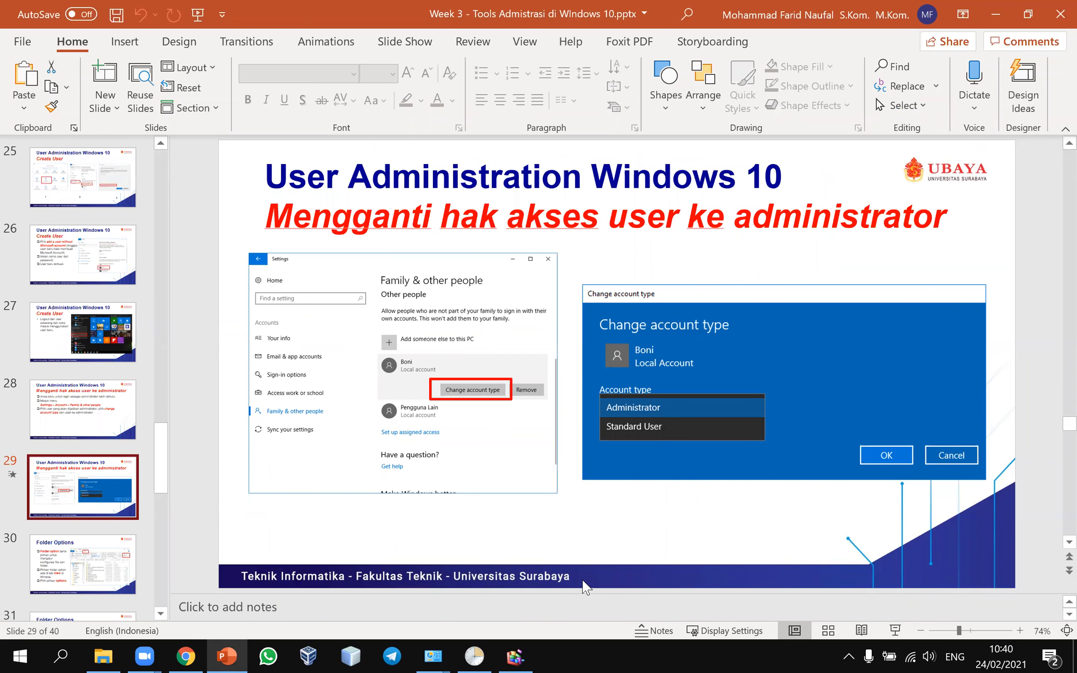
Step: Present slide 29 and the Folder Options slide, then switch to the File Explorer Programs window
left_click(896, 631)
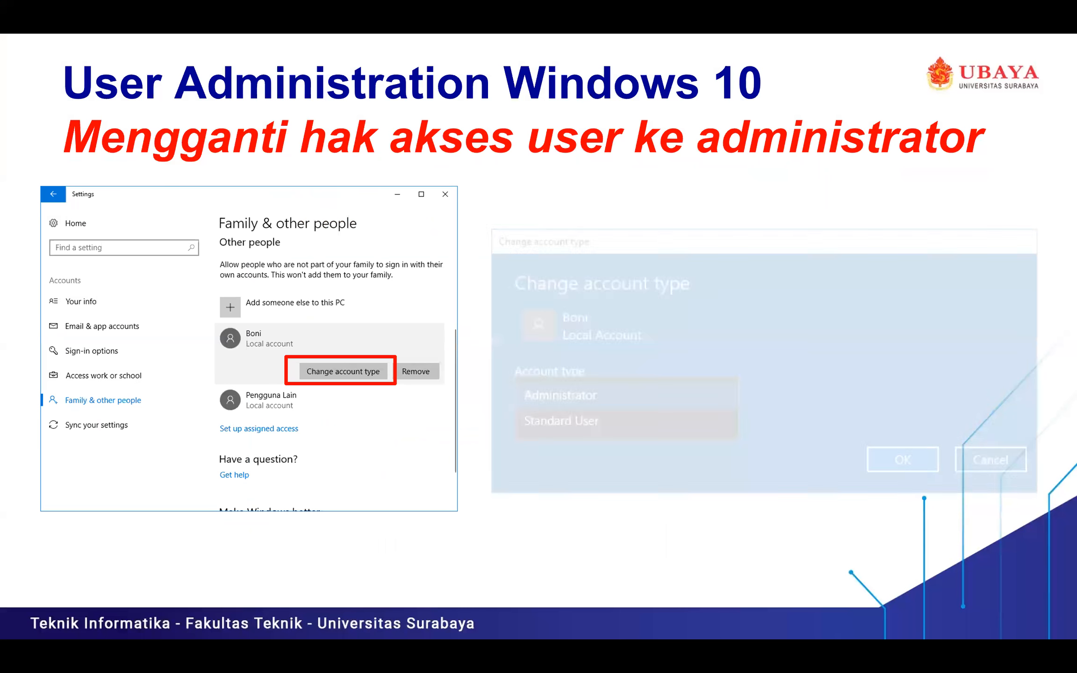
key("Right")
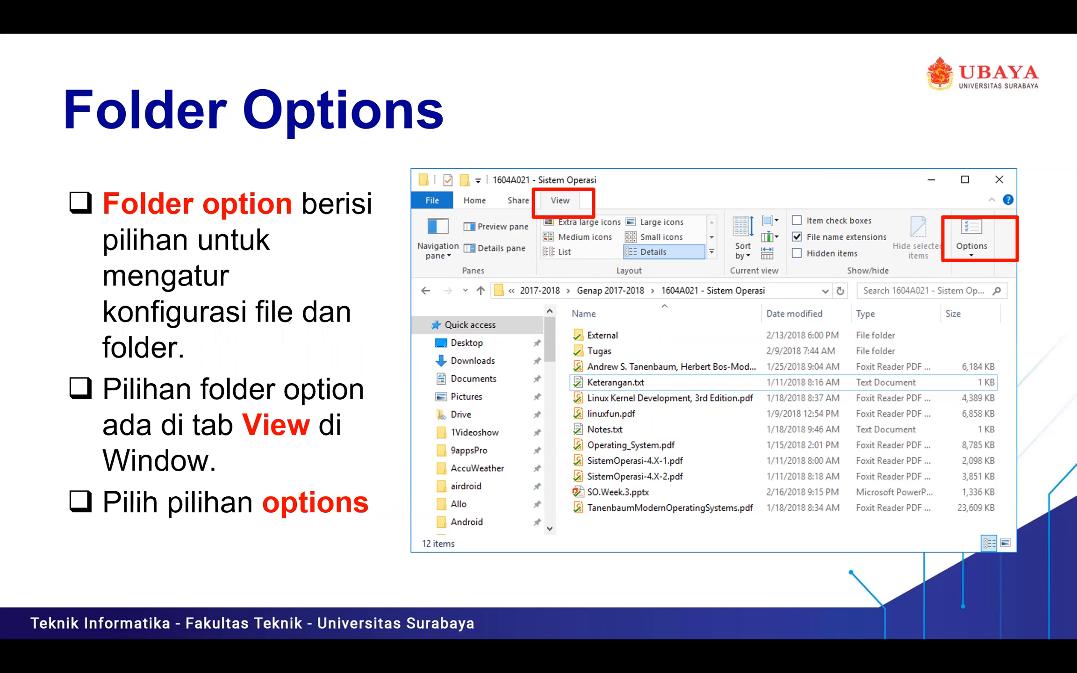
key("Escape")
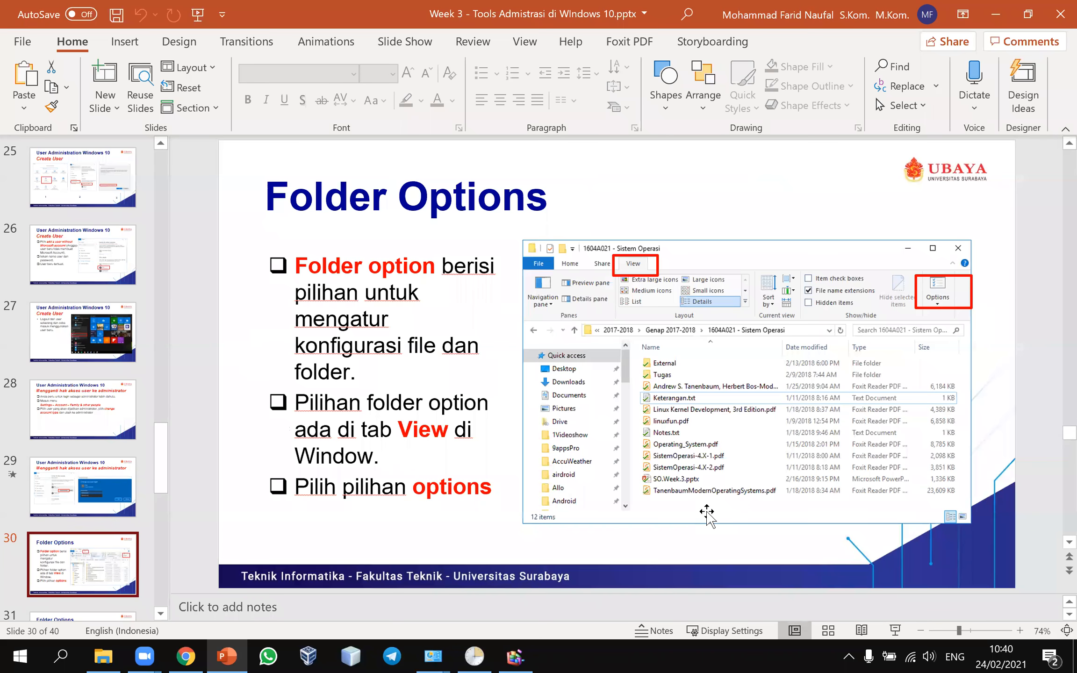
left_click(103, 657)
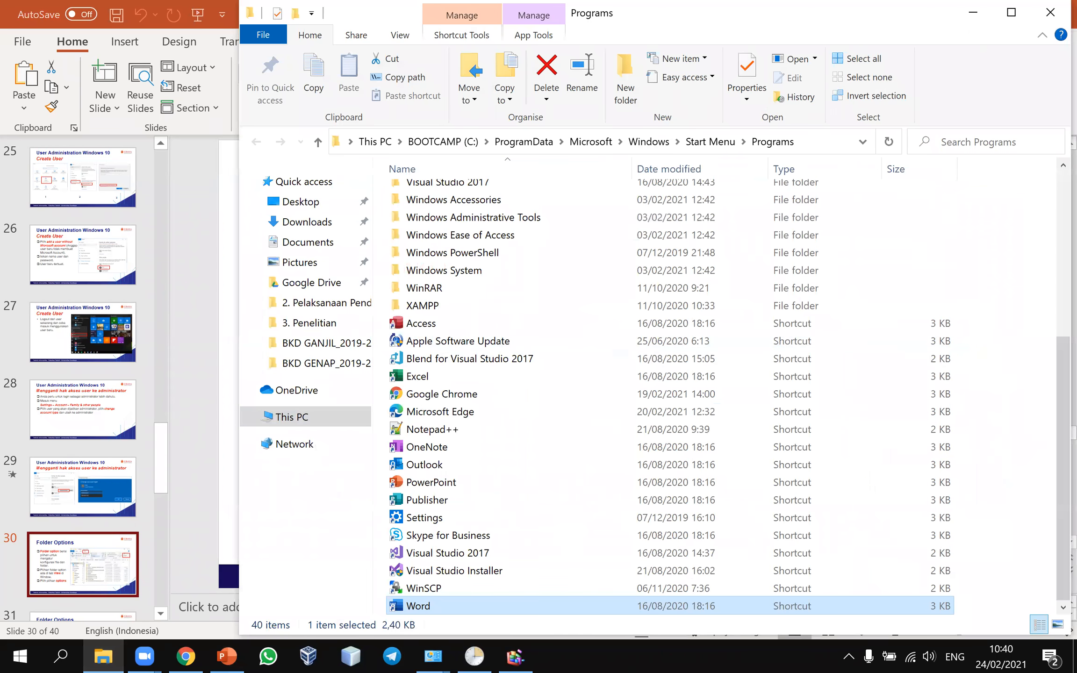
Step: Reposition the Explorer window and bring up its View ribbon commands
left_click_drag(916, 9, 700, 55)
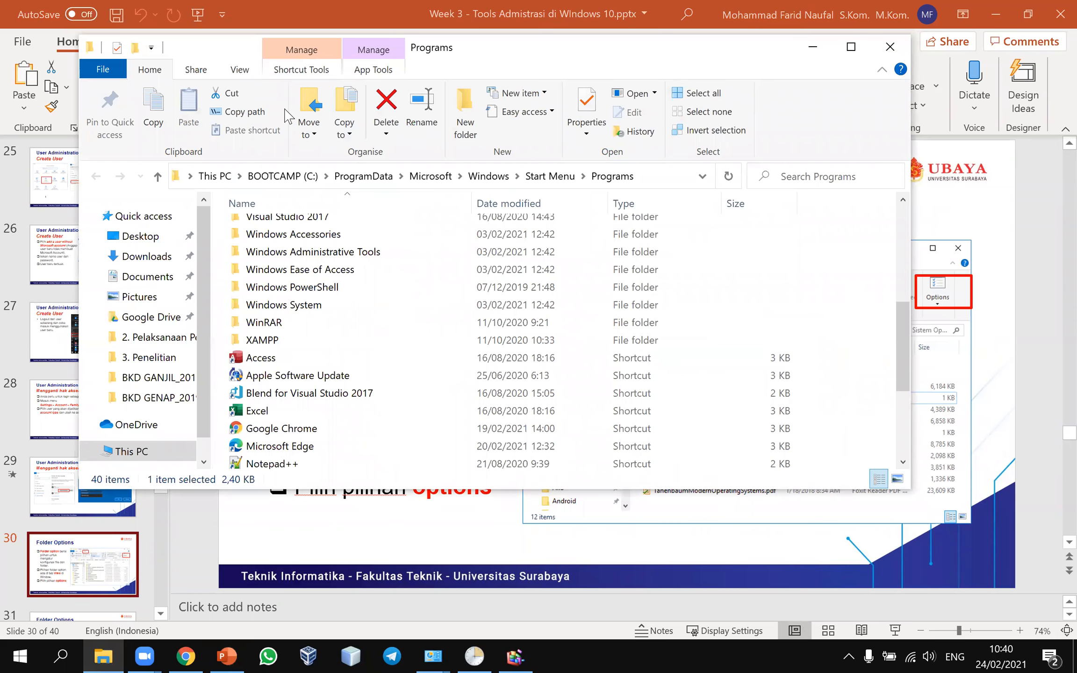
left_click(374, 70)
left_click(154, 70)
left_click_drag(251, 52, 291, 110)
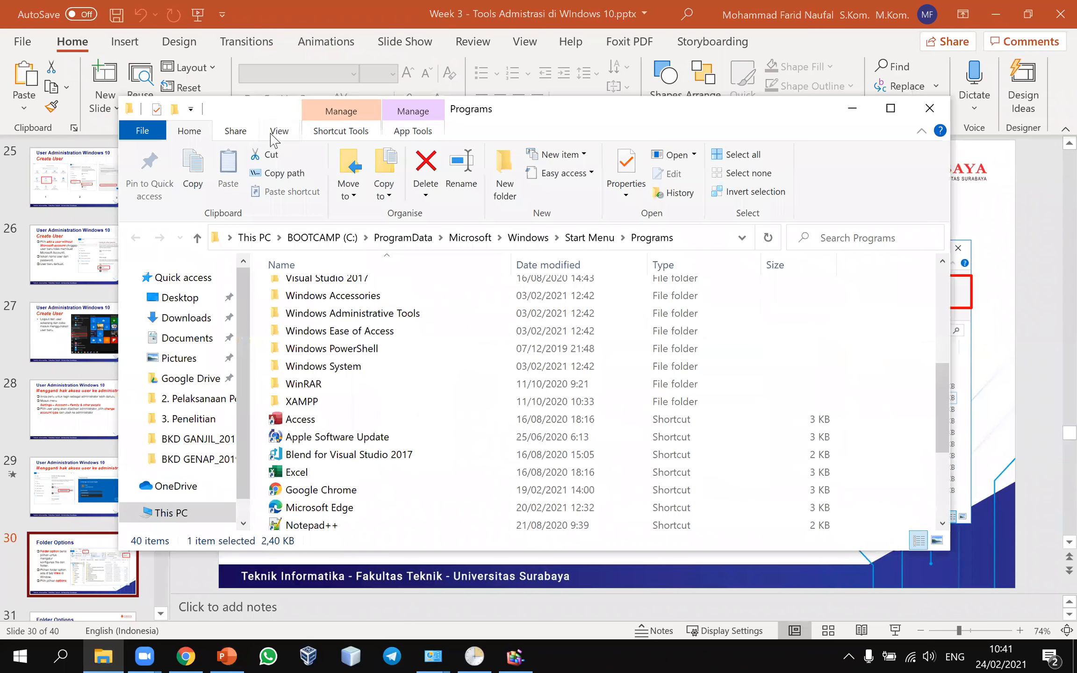
left_click(279, 131)
Step: Review Folder Options' General, View and Search tabs, cancel without changes, and return to PowerPoint
left_click(904, 169)
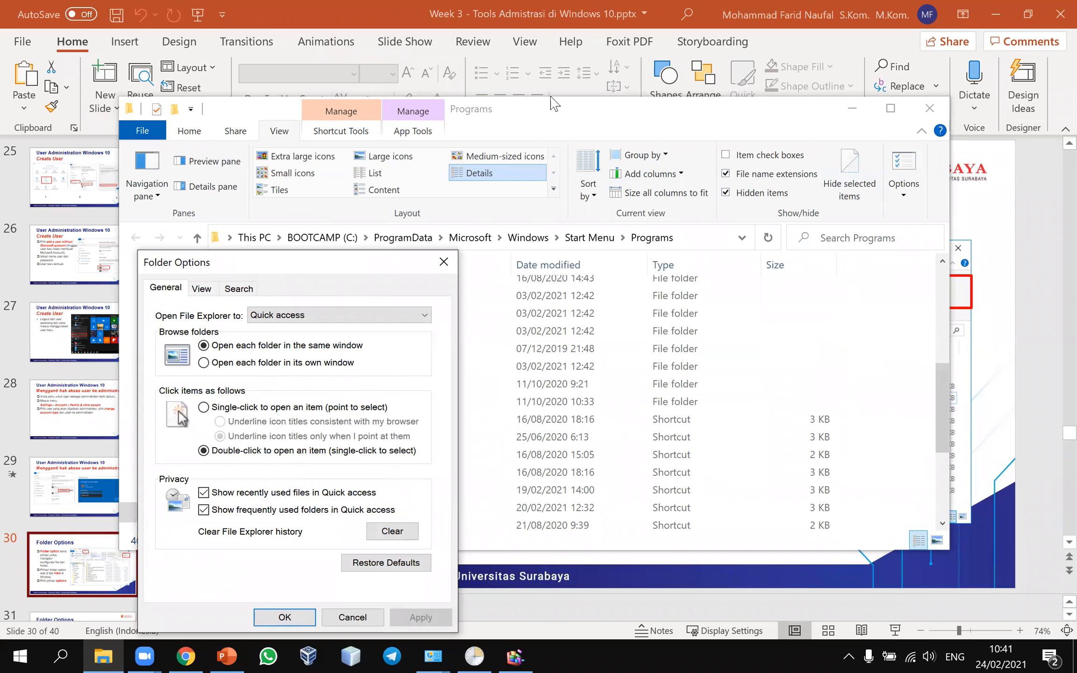
left_click_drag(241, 273, 554, 103)
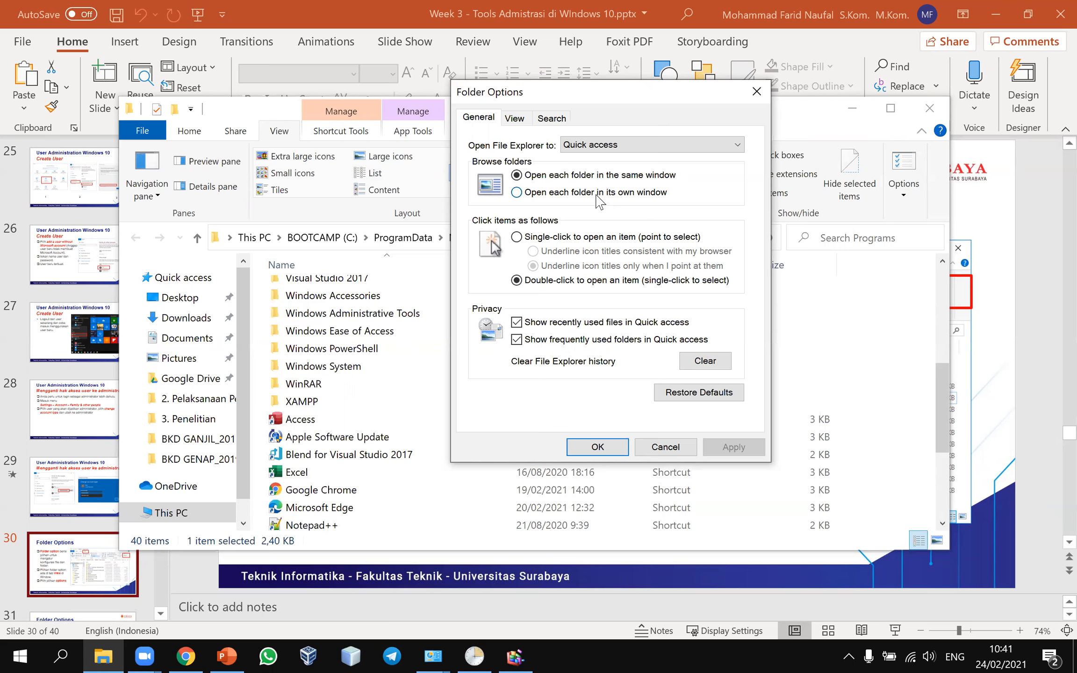
left_click(514, 117)
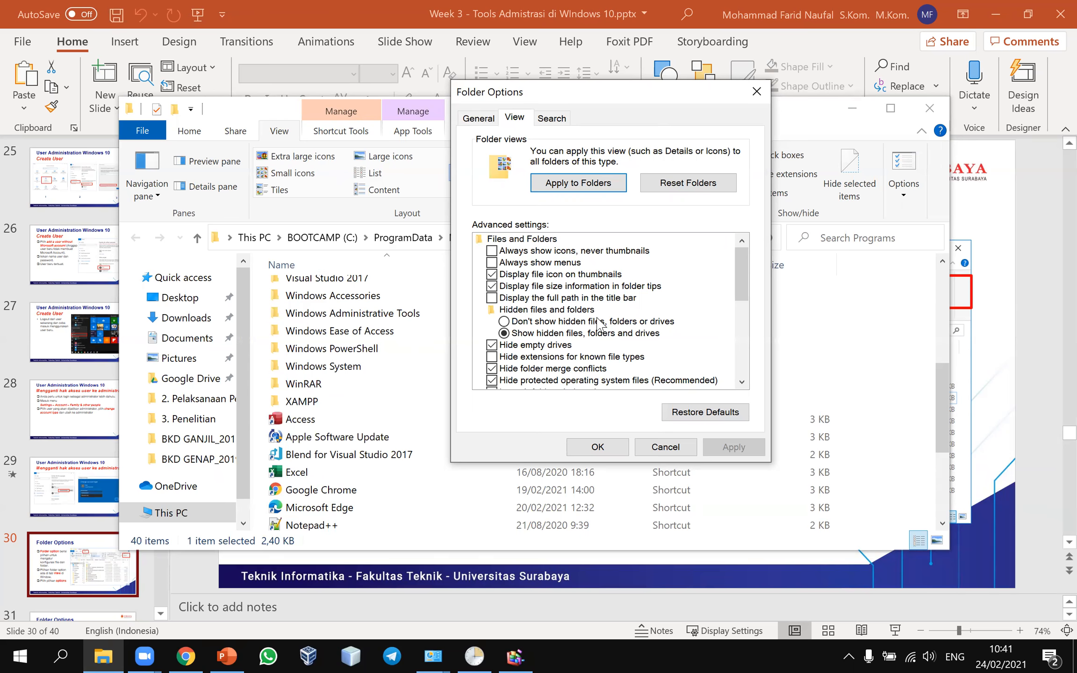
scroll(676, 323, "down", 6)
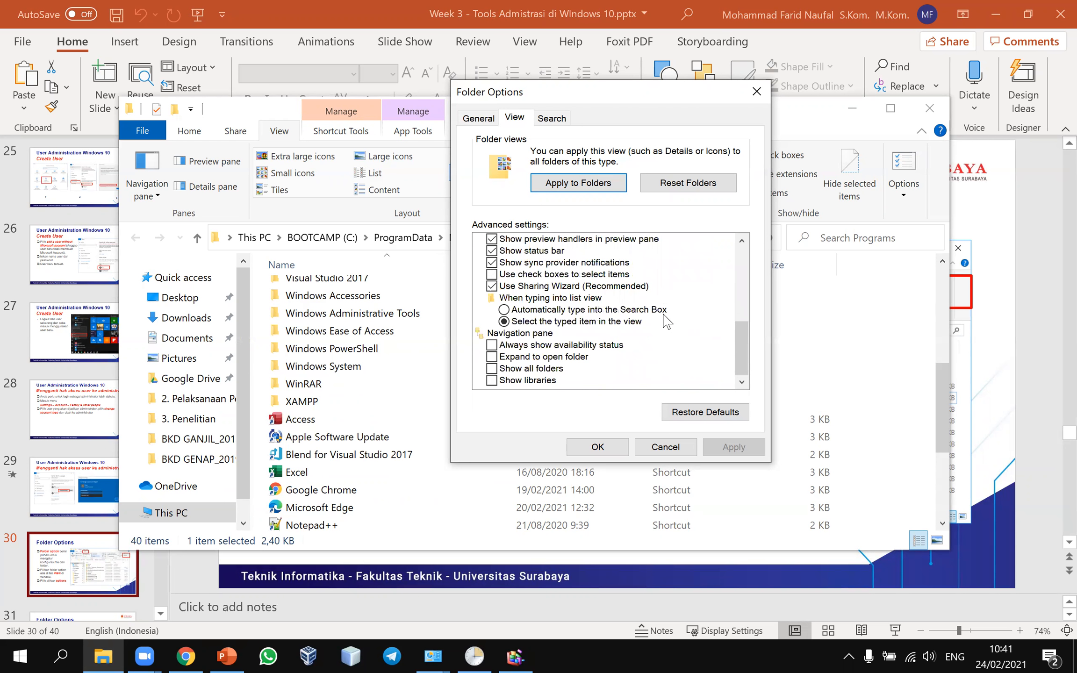
scroll(668, 322, "up", 6)
left_click(555, 121)
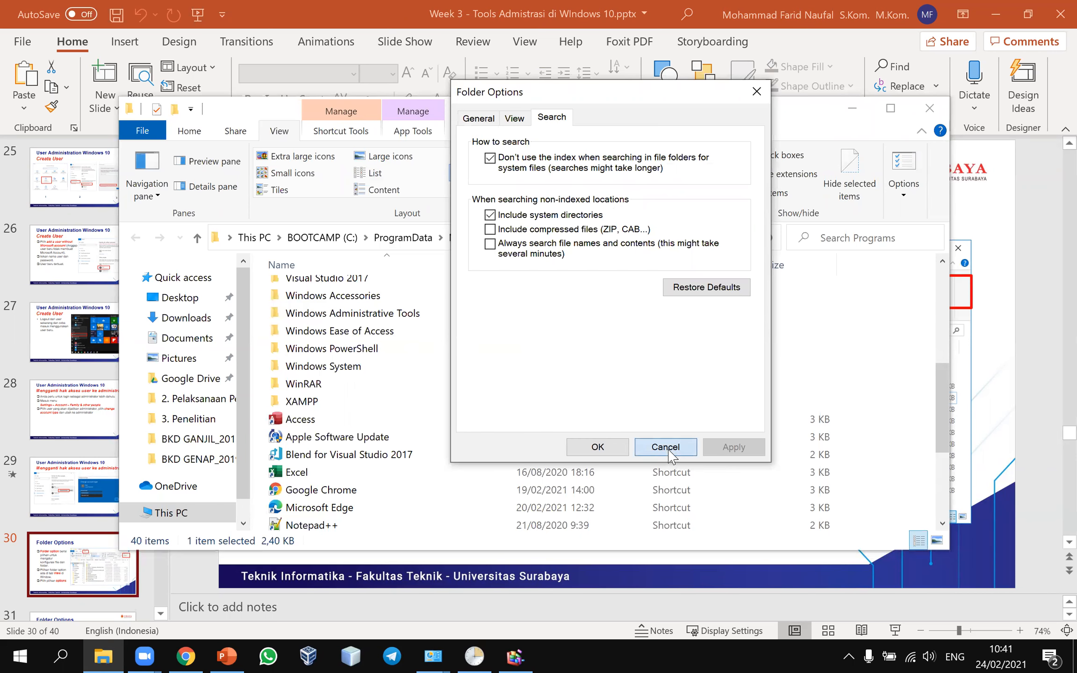
left_click(666, 448)
left_click(58, 548)
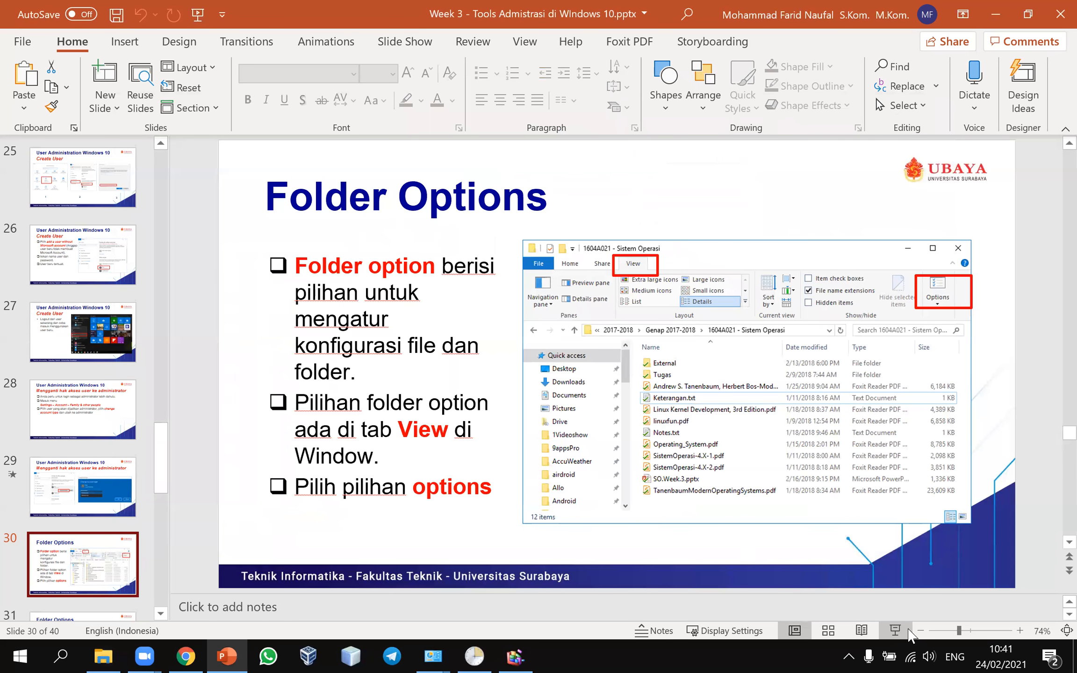
Step: Run the slide show from slide 30 through the Folder Options tabs slide to 'Backup and Restore'
left_click(895, 628)
left_click(896, 629)
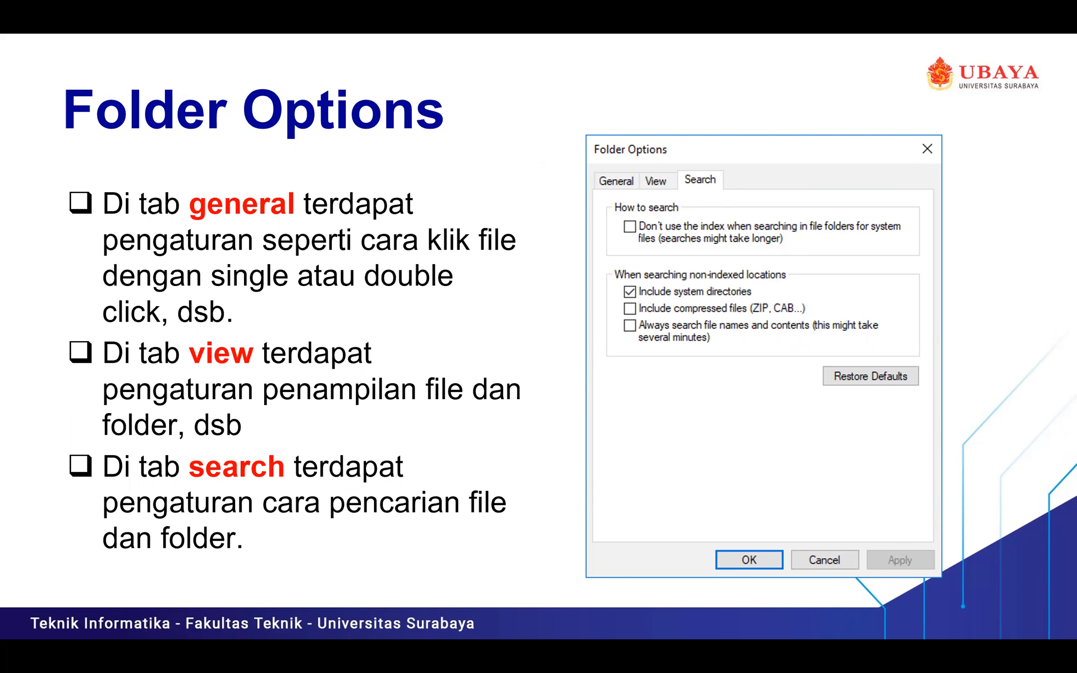
key("Left")
key("Right")
key("Right")
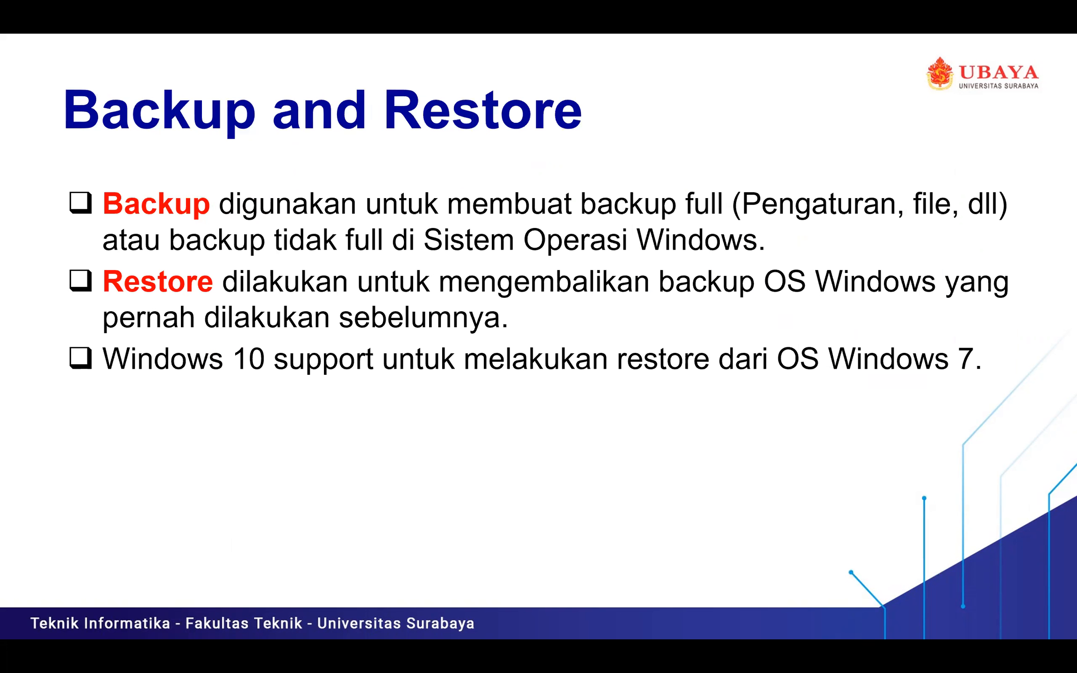